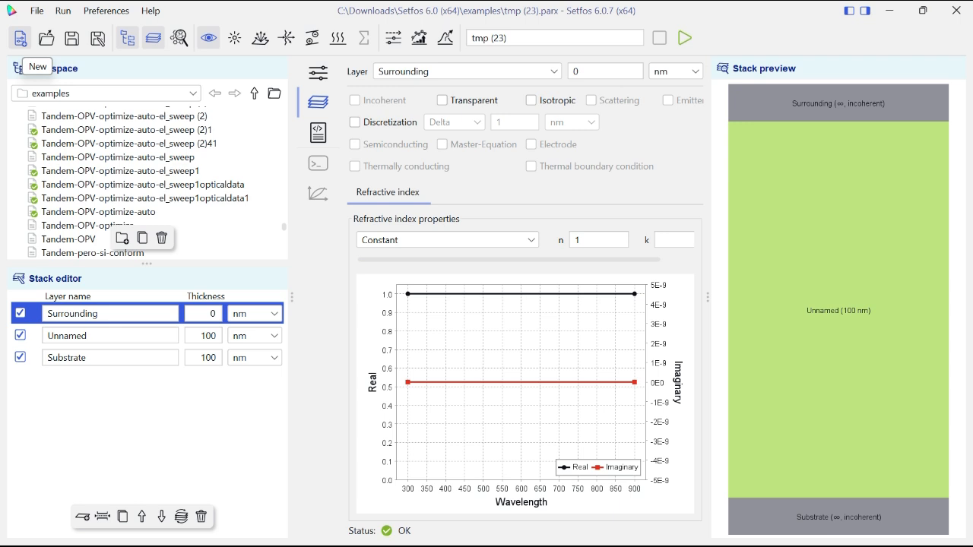
# - Create a new simulation file and look at the dialog for opening existing simulations
pyautogui.click(20, 38)
pyautogui.click(46, 38)
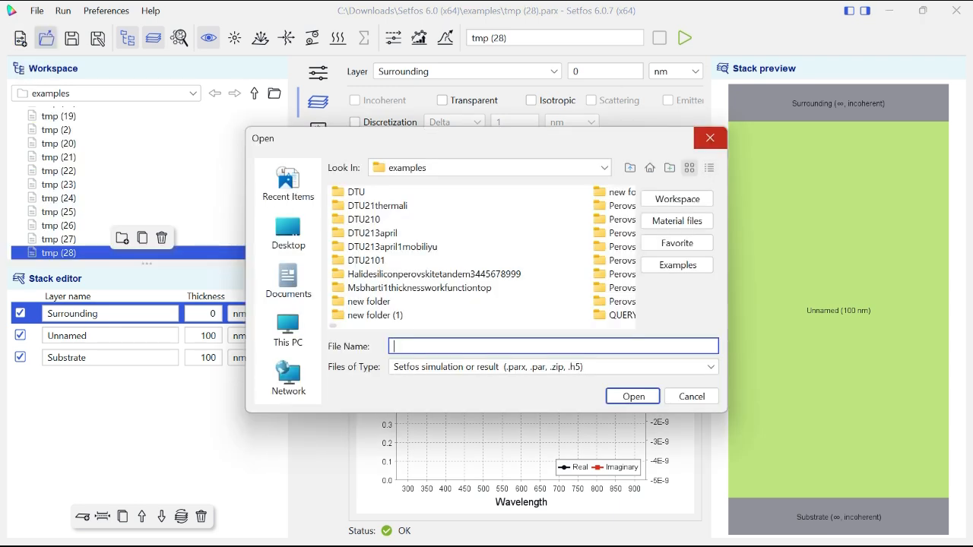
pyautogui.click(710, 138)
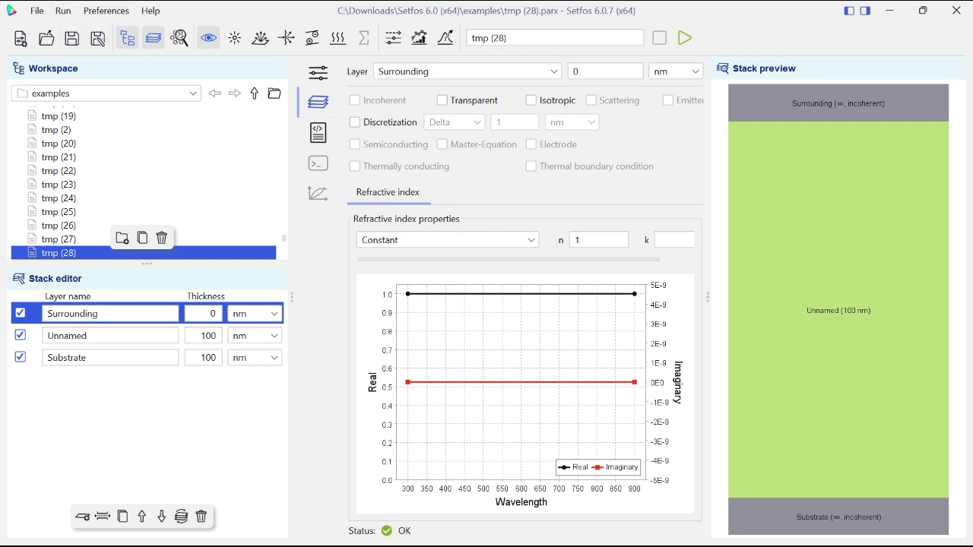
# - Browse the materials and refractive index datasets in the material database
pyautogui.click(180, 37)
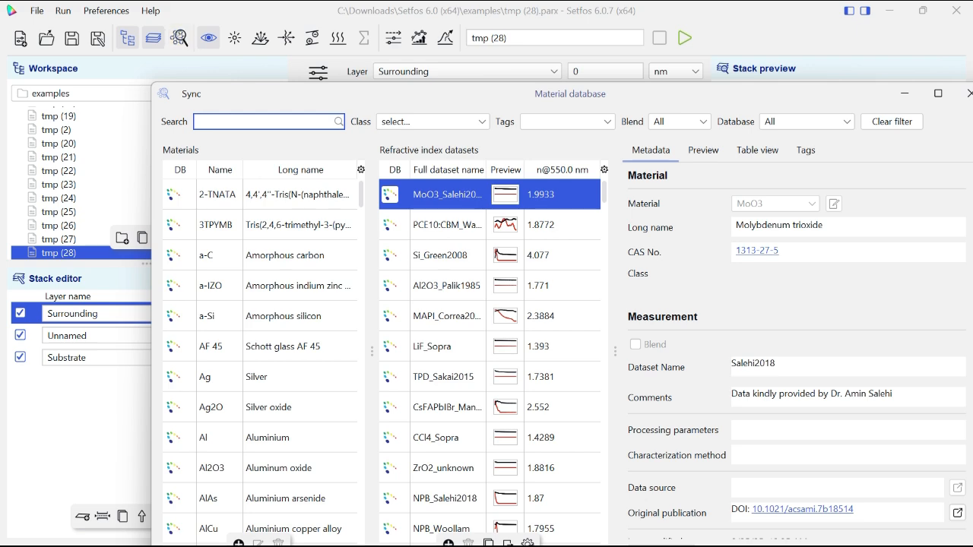
pyautogui.scroll(-3, 289, 349)
pyautogui.scroll(-1, 472, 350)
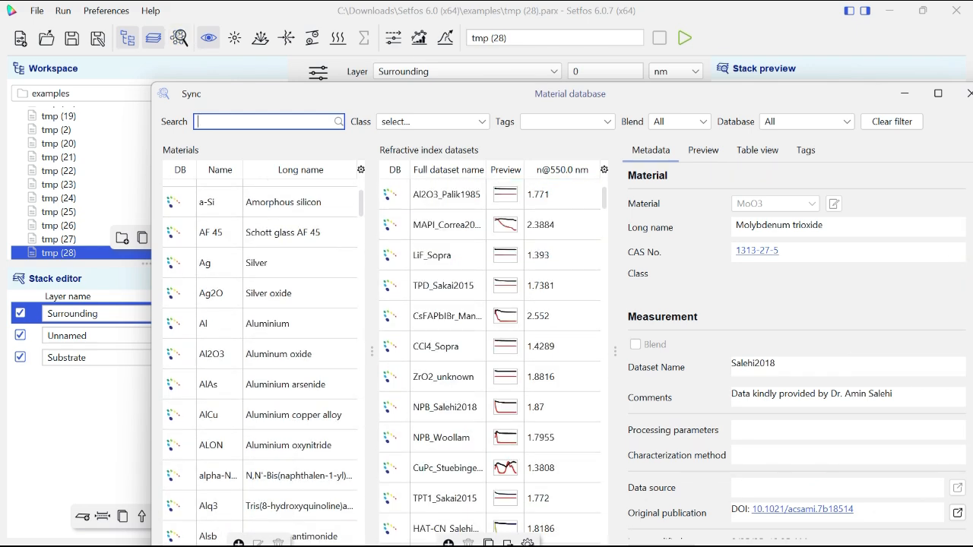
pyautogui.scroll(-6, 260, 362)
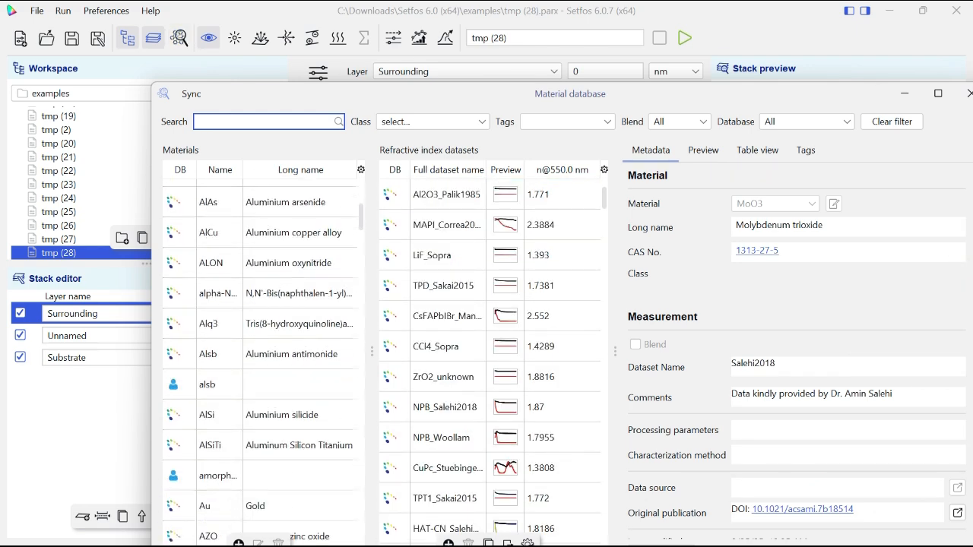
pyautogui.scroll(-20, 260, 362)
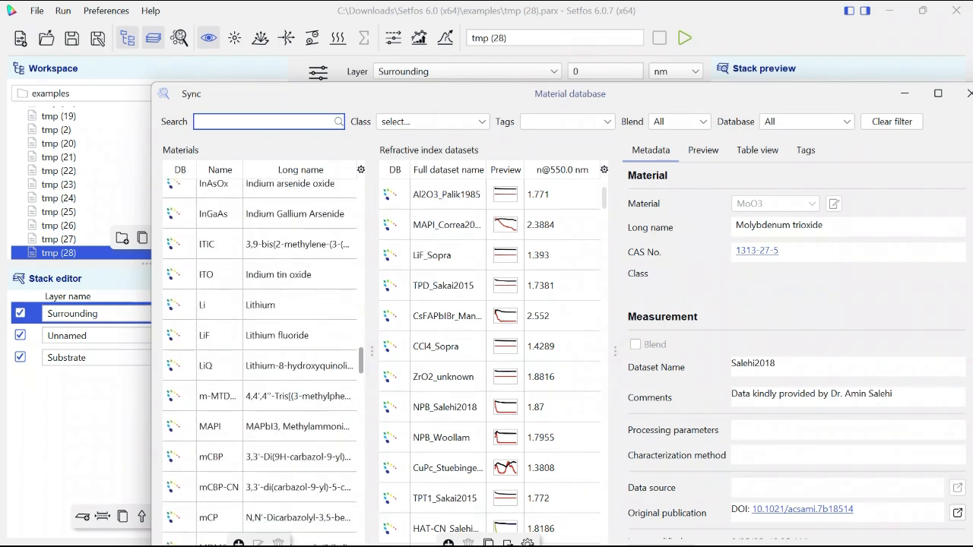
pyautogui.scroll(4, 260, 362)
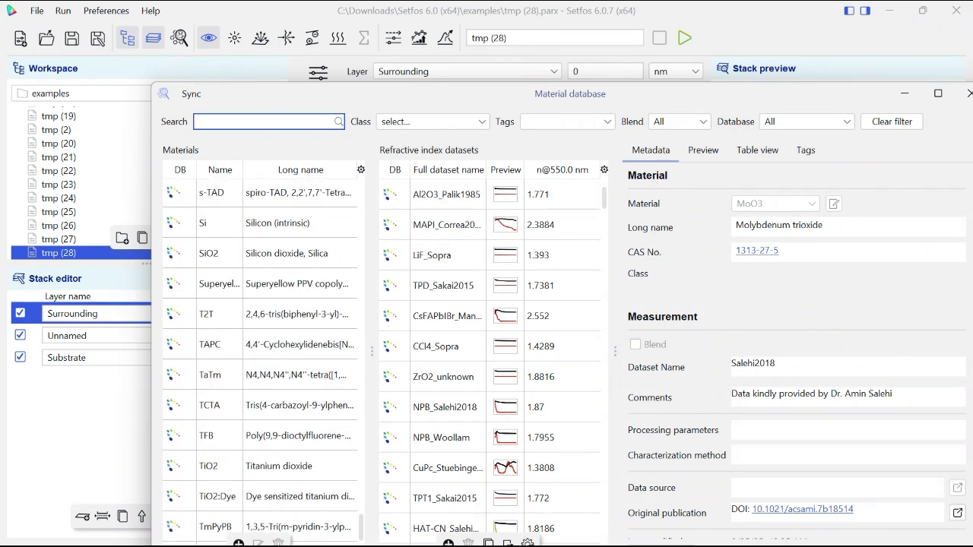
pyautogui.scroll(-15, 489, 361)
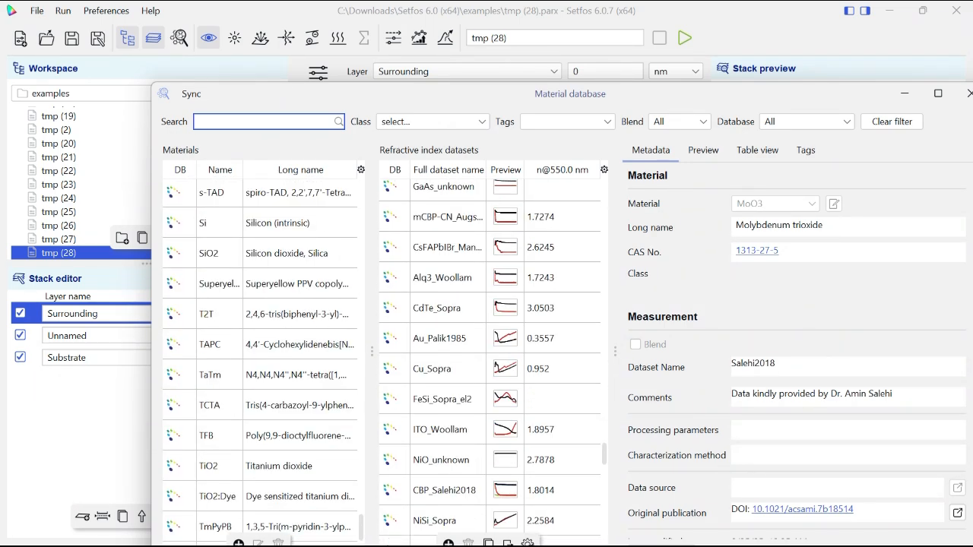
pyautogui.click(905, 93)
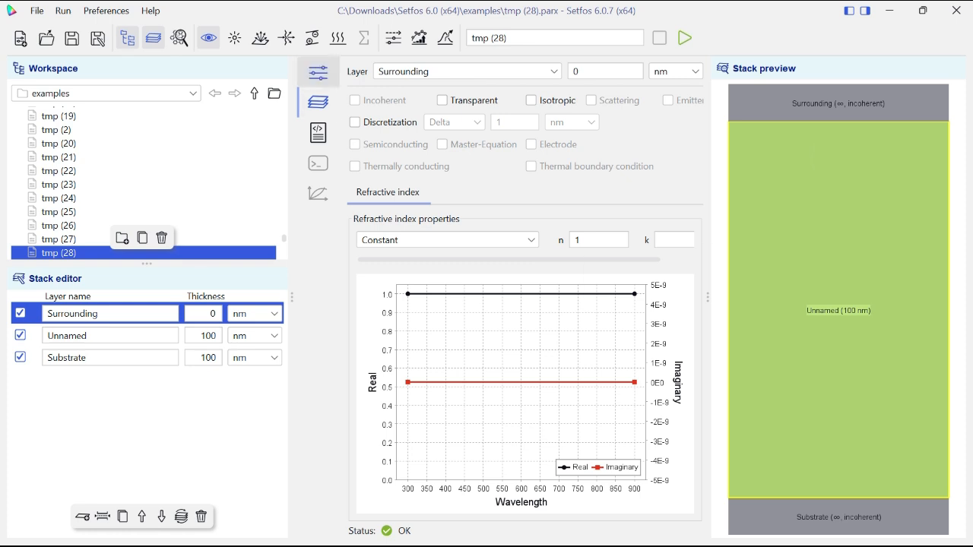
# - Review the passive optics settings, the layer properties and the generated simulation script
pyautogui.click(318, 72)
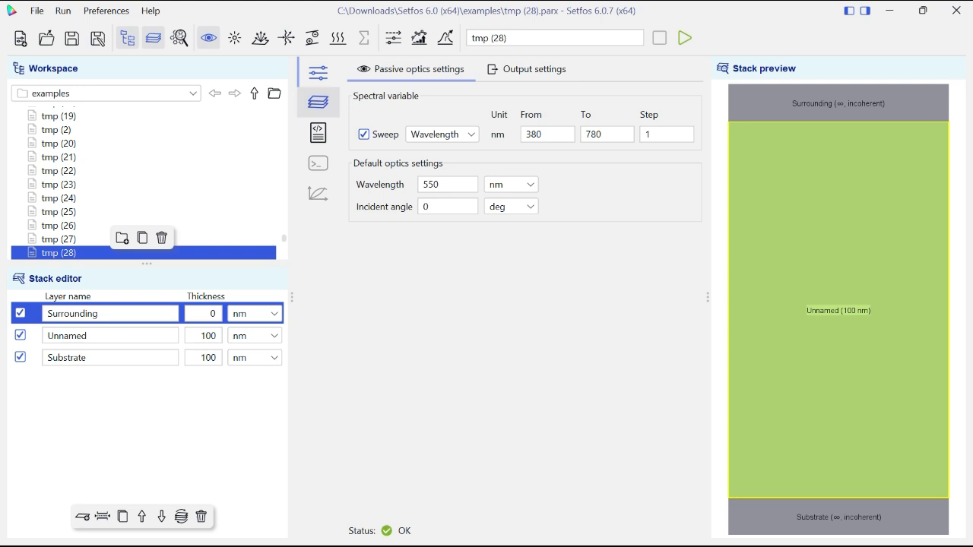
pyautogui.click(318, 102)
pyautogui.click(318, 133)
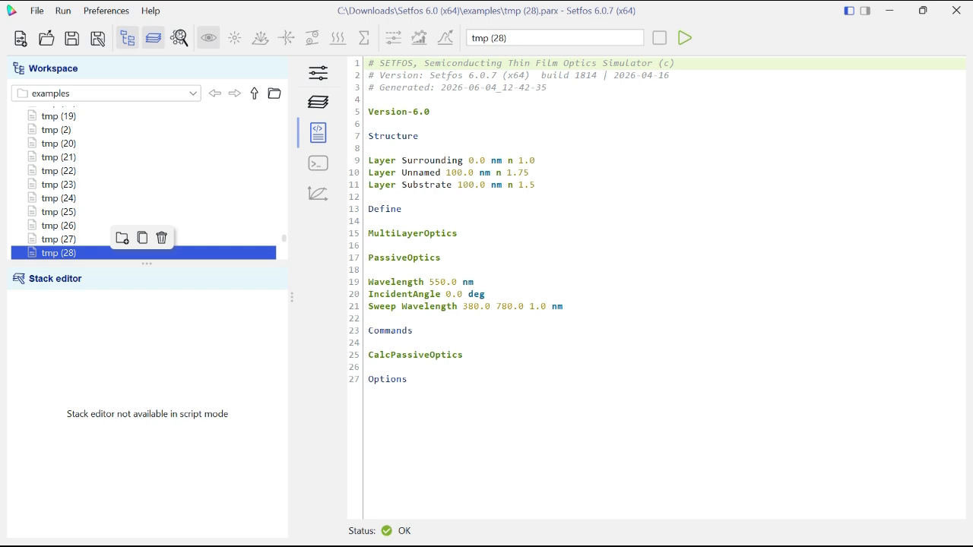
pyautogui.click(317, 73)
# - Hide the workspace file tree and add four new layers beneath the Surrounding layer
pyautogui.click(127, 38)
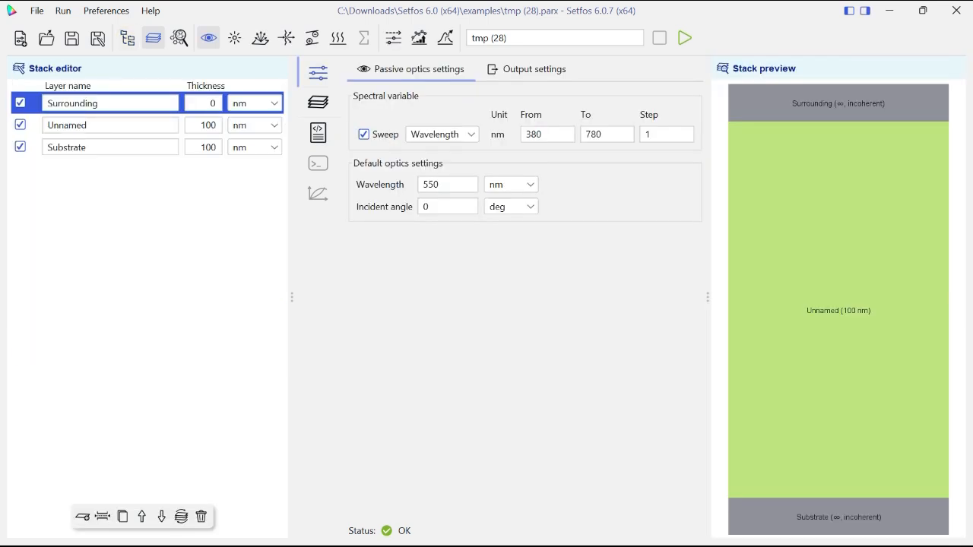
pyautogui.click(82, 517)
pyautogui.click(82, 517)
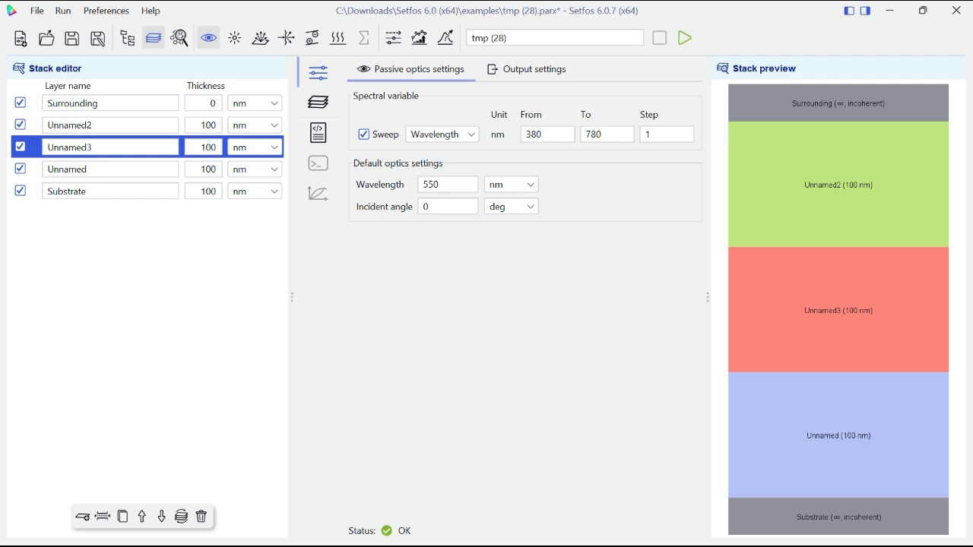
pyautogui.click(83, 517)
pyautogui.click(82, 517)
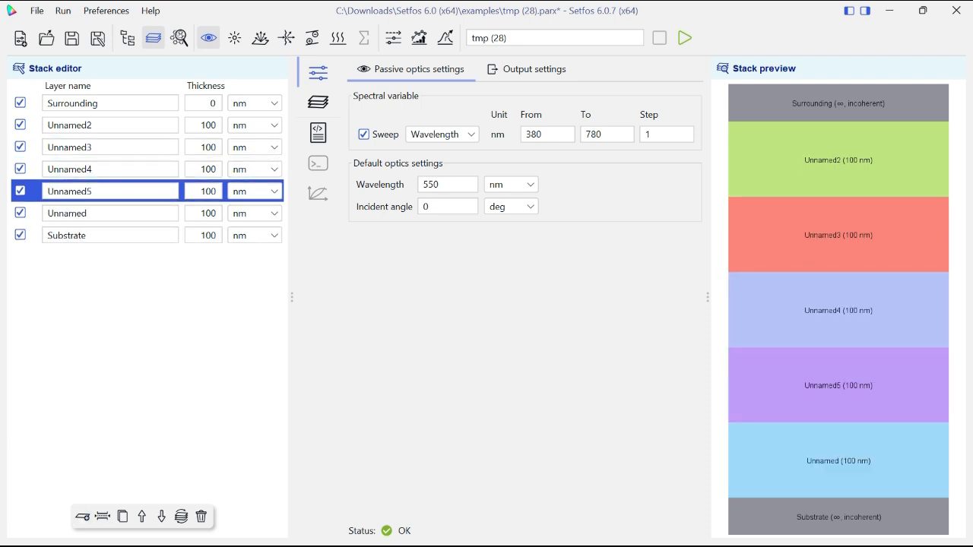
# - Rename the Surrounding layer as Air and the layer beneath it as Glass
pyautogui.click(105, 104)
pyautogui.doubleClick(105, 103)
pyautogui.write('Air')
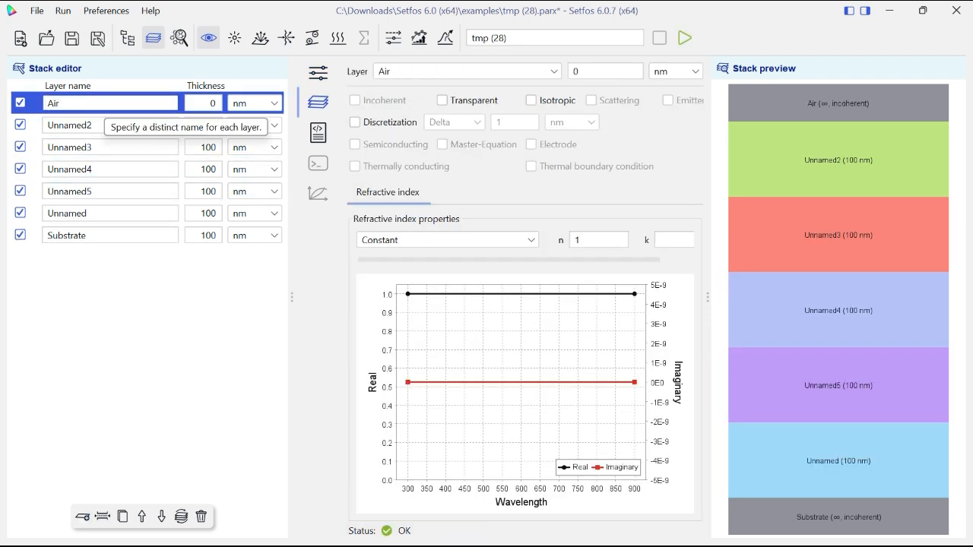
pyautogui.doubleClick(100, 126)
pyautogui.press('BackSpace')
pyautogui.write('Glass')
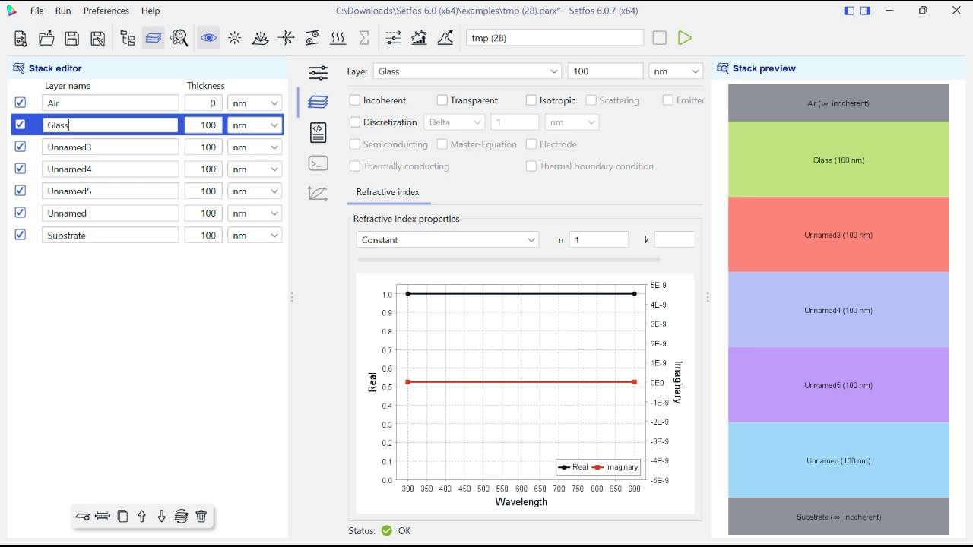
# - Rename the two layers beneath Glass as ITO and PTAA
pyautogui.press('Tab')
pyautogui.write('IT')
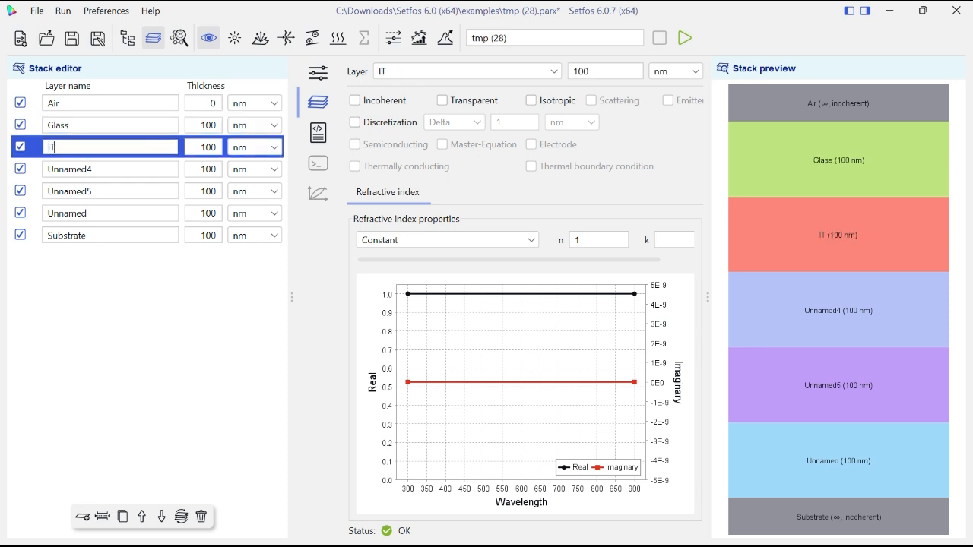
pyautogui.write('O')
pyautogui.press('Tab')
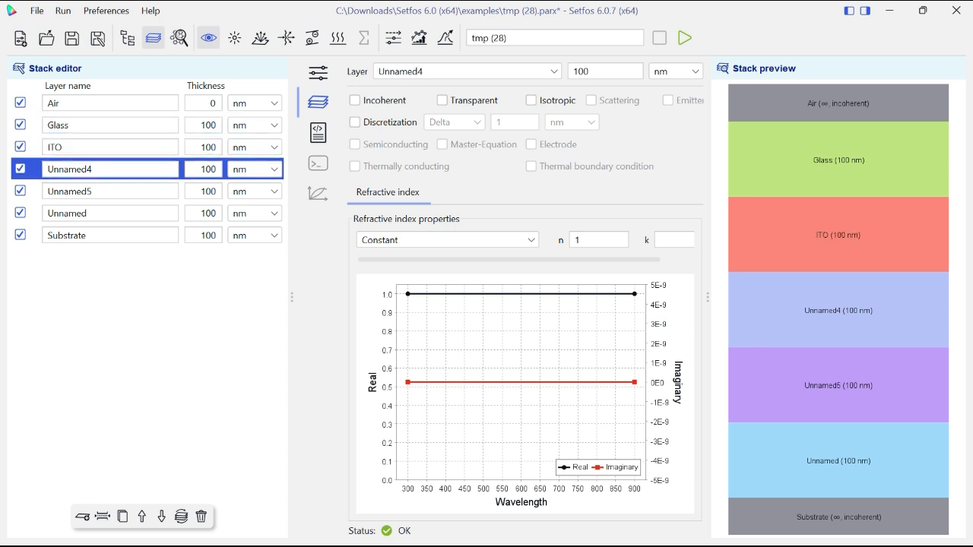
pyautogui.doubleClick(89, 168)
pyautogui.press('BackSpace')
pyautogui.write('P')
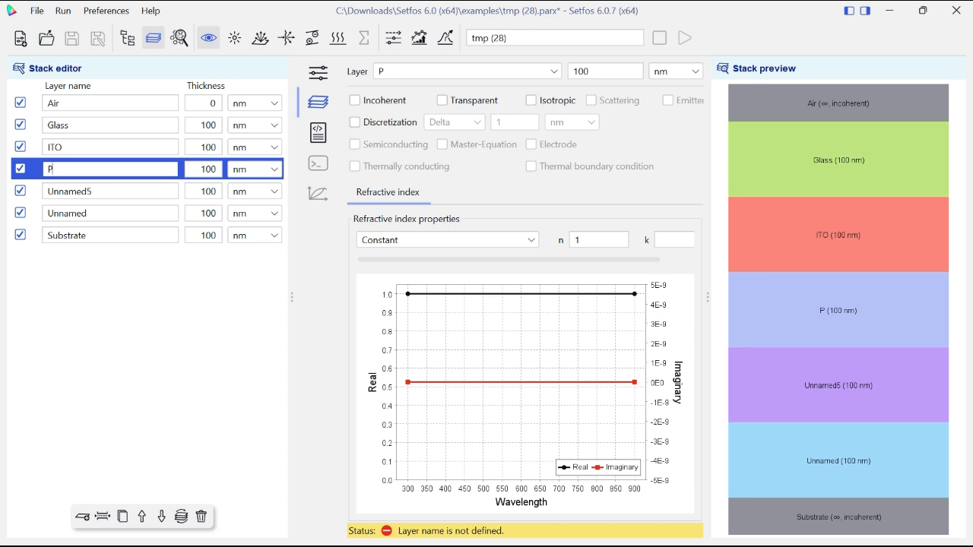
pyautogui.write('TAA')
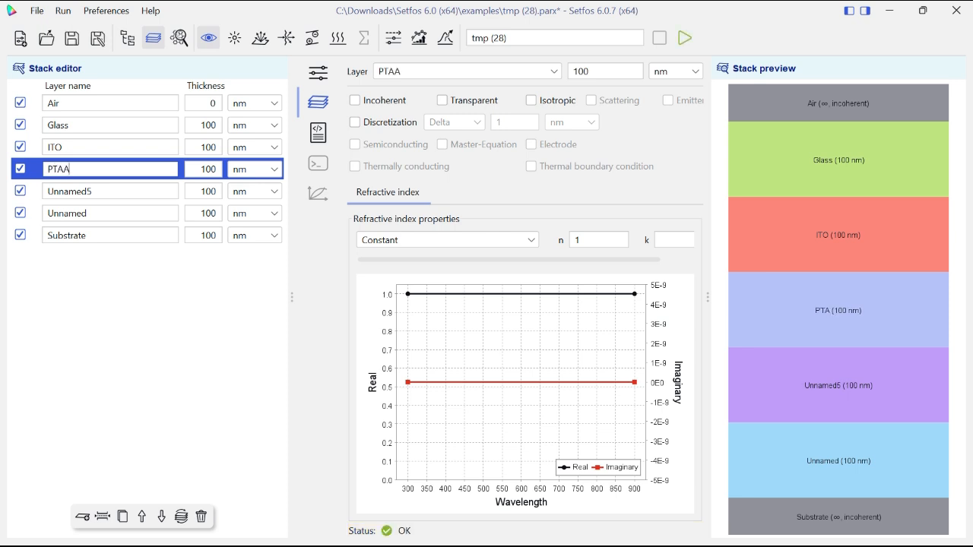
# - Rename the two remaining unnamed layers beneath PTAA as Perovskite and C60
pyautogui.doubleClick(83, 191)
pyautogui.press('BackSpace')
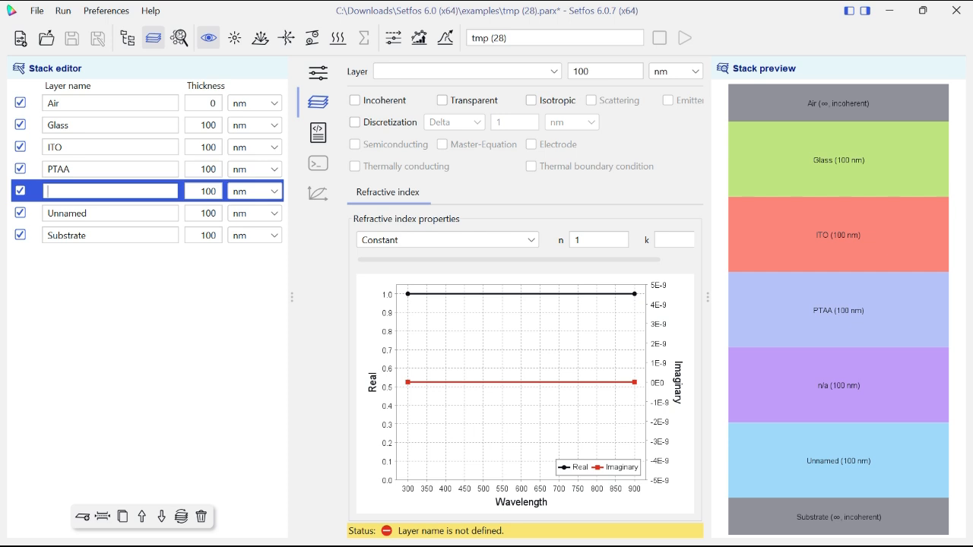
pyautogui.write('Perovs')
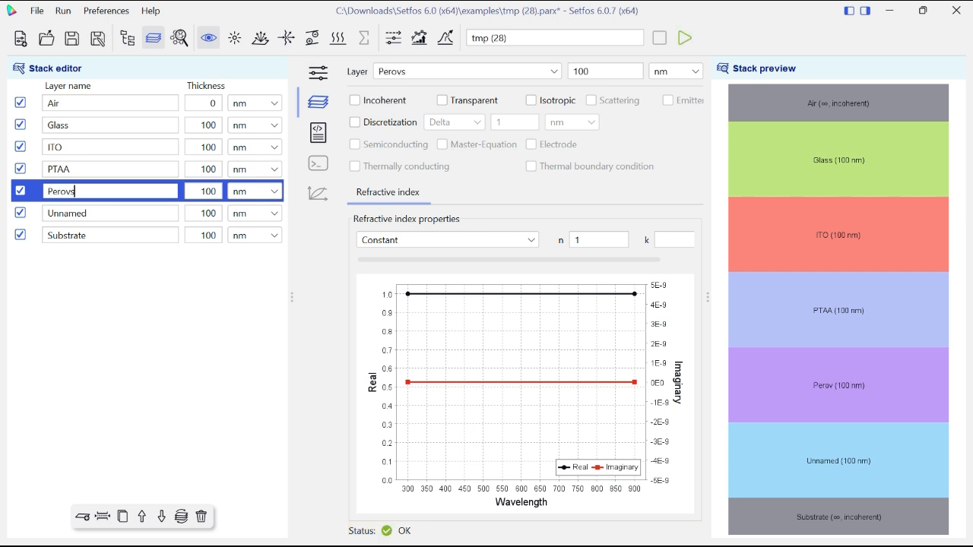
pyautogui.write('kite')
pyautogui.doubleClick(84, 214)
pyautogui.press('BackSpace')
pyautogui.write('C')
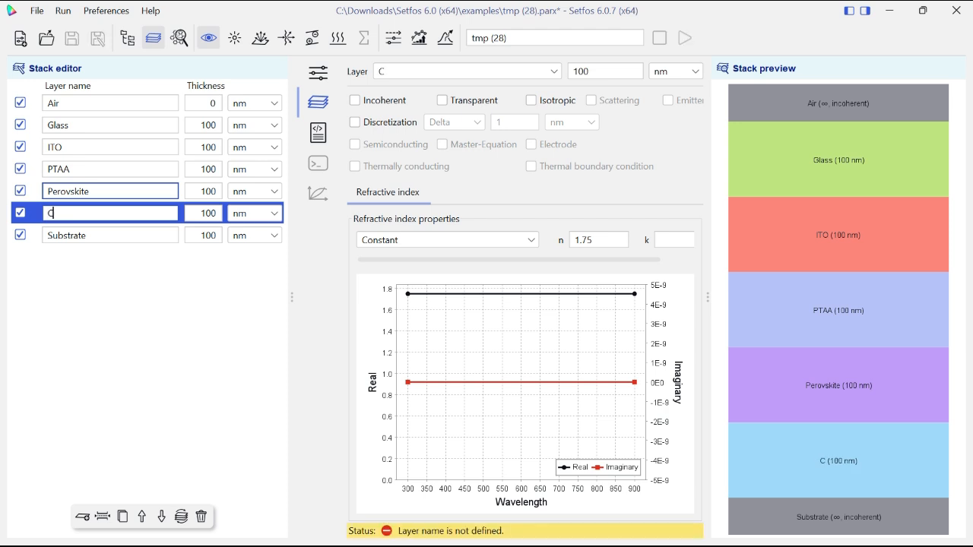
pyautogui.write('60')
# - Add two layers named BCP and cu beneath C60, and rename the Substrate layer as AirBack
pyautogui.press('Return')
pyautogui.press('BackSpace')
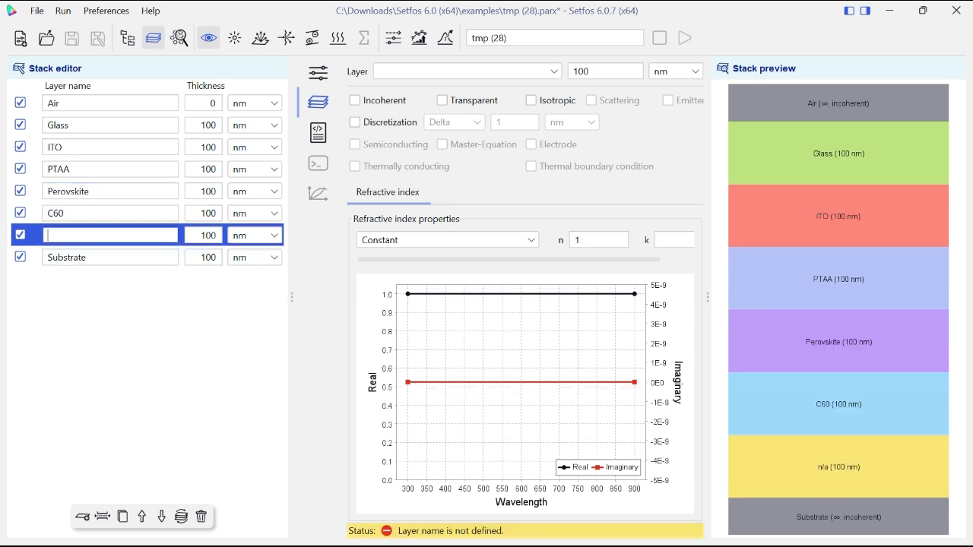
pyautogui.write('BCP')
pyautogui.press('Return')
pyautogui.press('BackSpace')
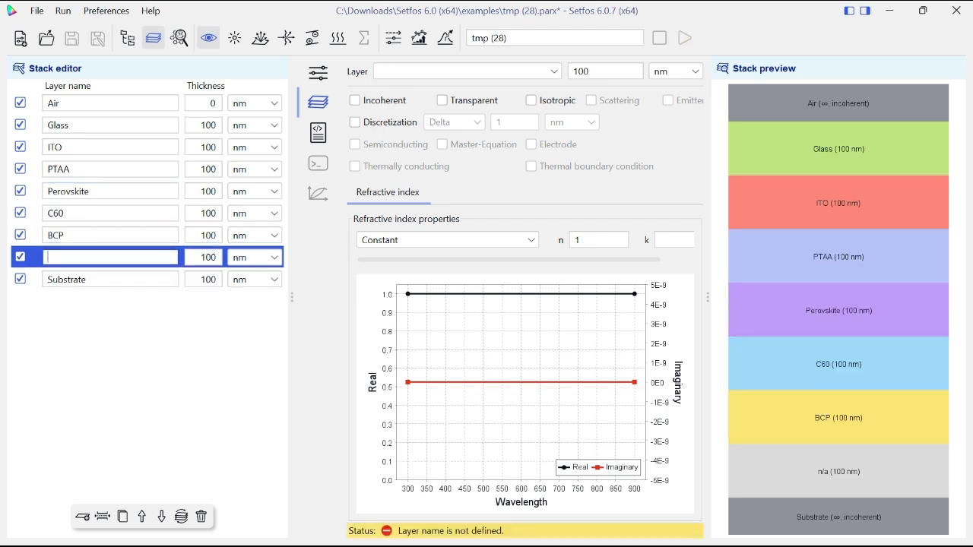
pyautogui.write('cu')
pyautogui.press('Return')
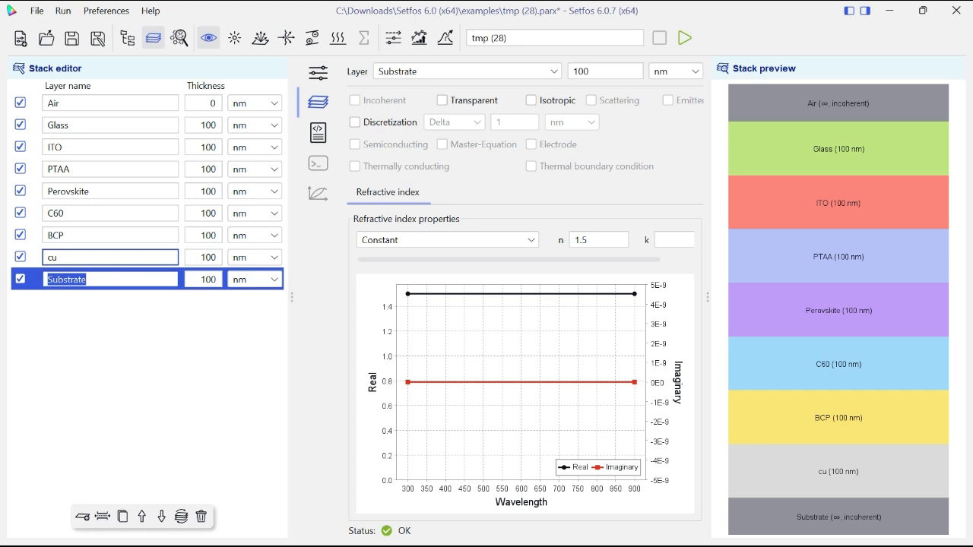
pyautogui.press('BackSpace')
pyautogui.write('AirBack')
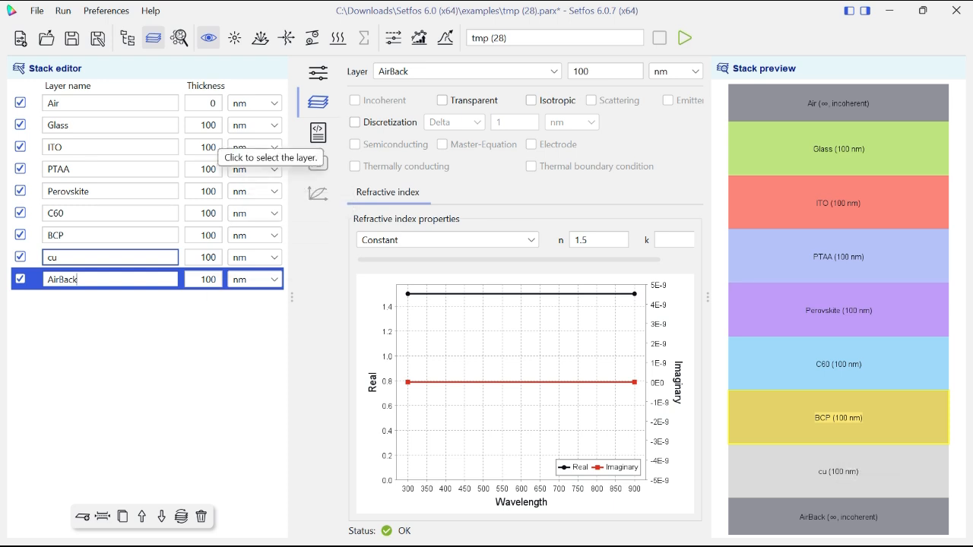
# - Set the Glass layer's thickness to 0.5 mm
pyautogui.click(274, 103)
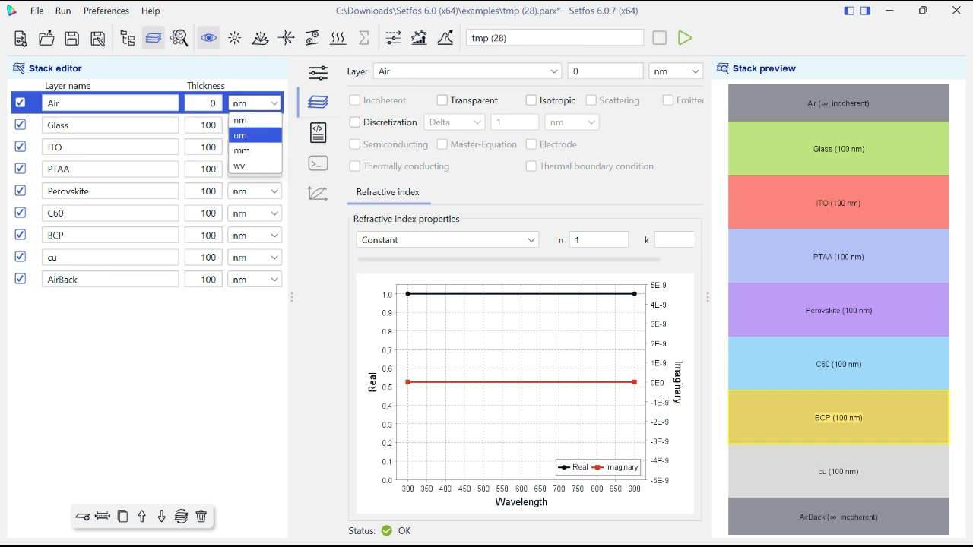
pyautogui.click(207, 126)
pyautogui.doubleClick(207, 126)
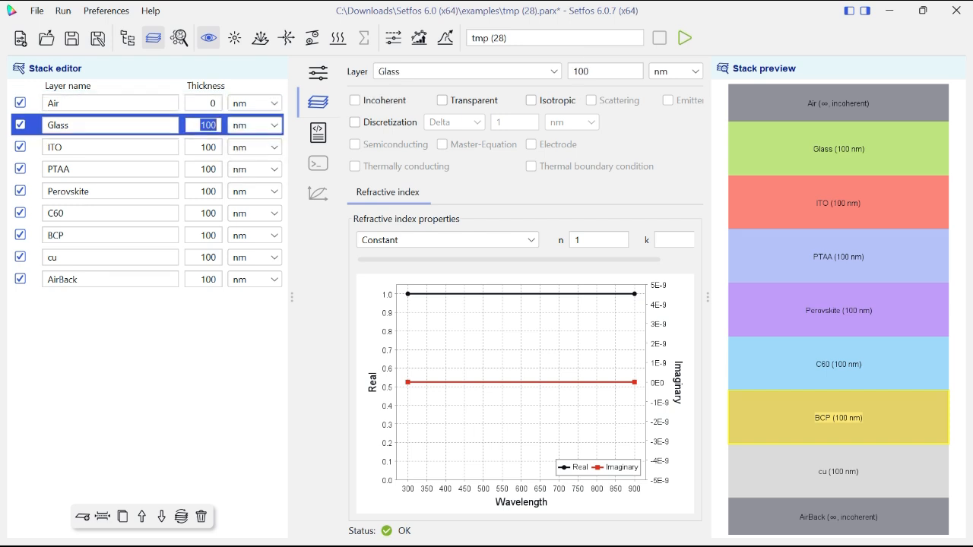
pyautogui.click(208, 147)
pyautogui.click(273, 126)
pyautogui.doubleClick(208, 125)
pyautogui.write('0.5')
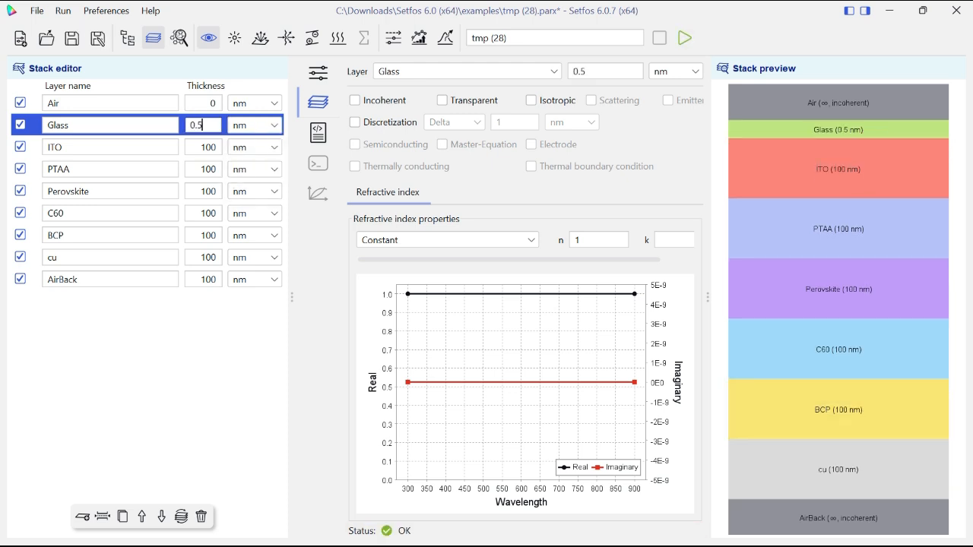
pyautogui.click(273, 126)
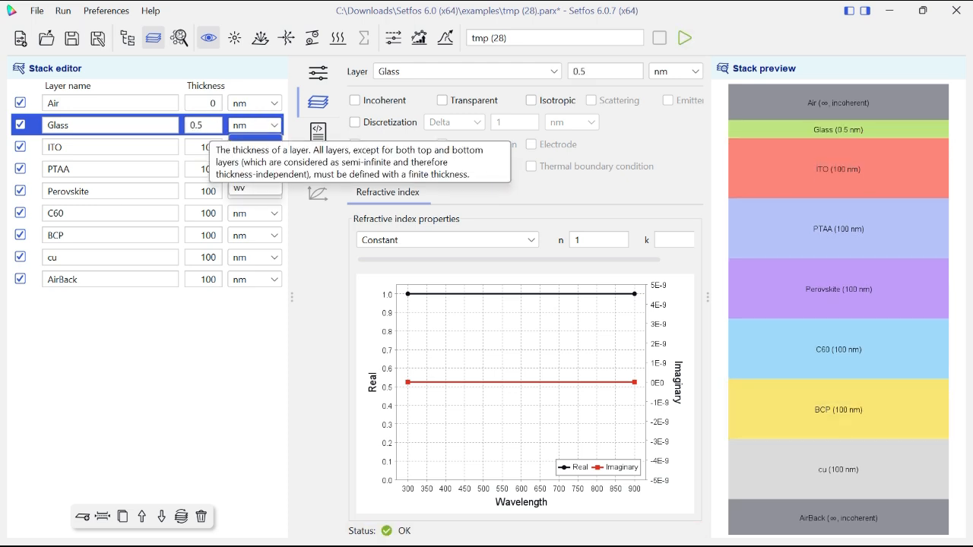
pyautogui.click(244, 171)
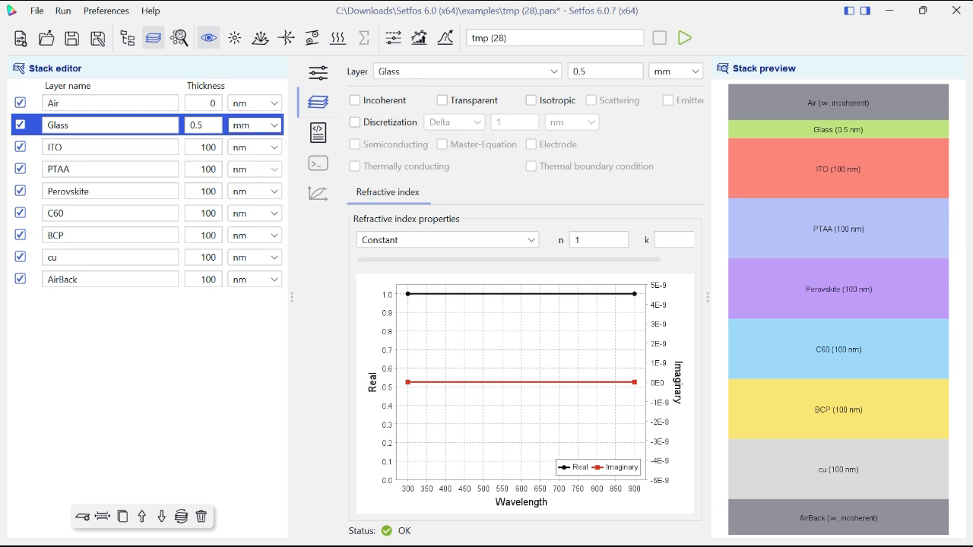
# - Set the thickness of the ITO layer to 150 nm and the PTAA layer to 10 nm
pyautogui.click(207, 147)
pyautogui.moveTo(211, 148); pyautogui.dragTo(199, 170)
pyautogui.write('15')
pyautogui.write('10')
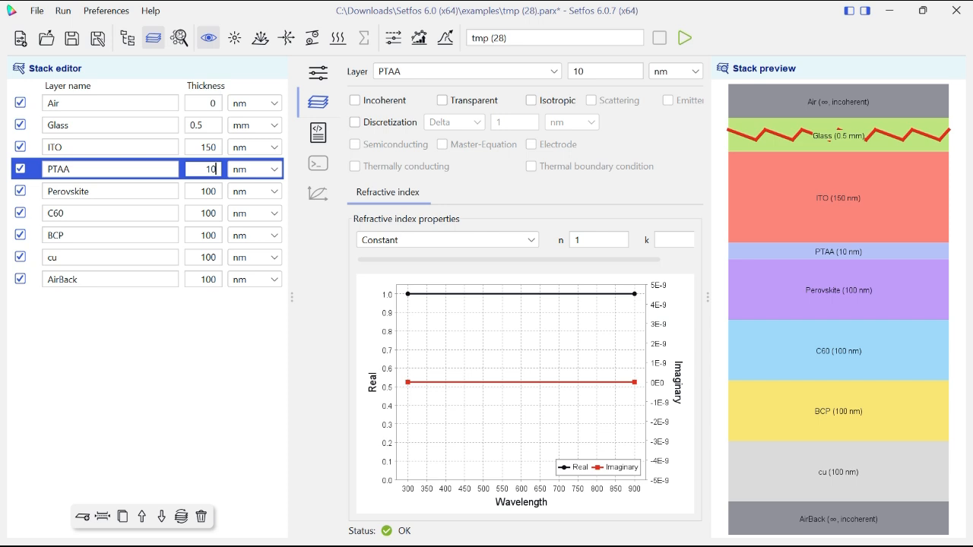
# - Set the thickness of the Perovskite layer to 500 nm and the C60 layer to 20 nm
pyautogui.doubleClick(208, 192)
pyautogui.write('500')
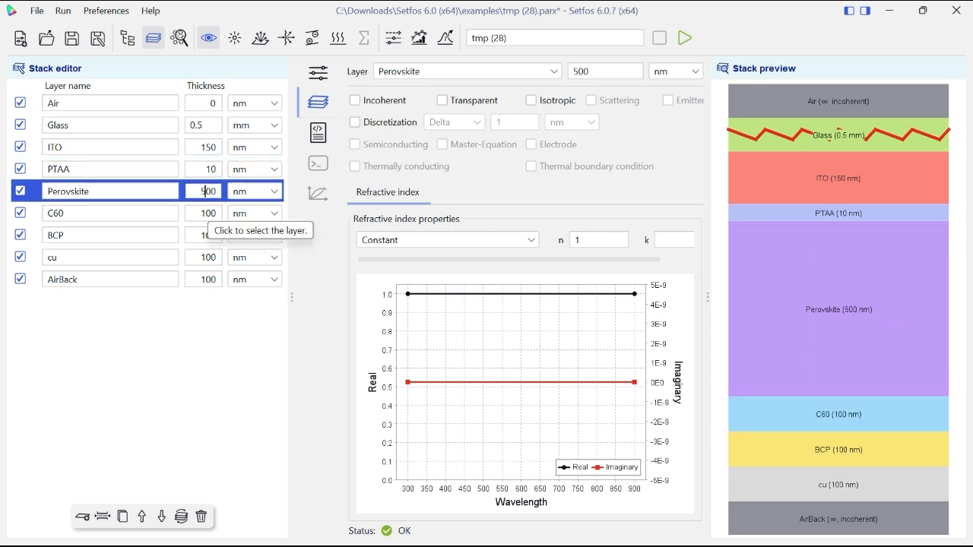
pyautogui.doubleClick(205, 213)
pyautogui.write('20')
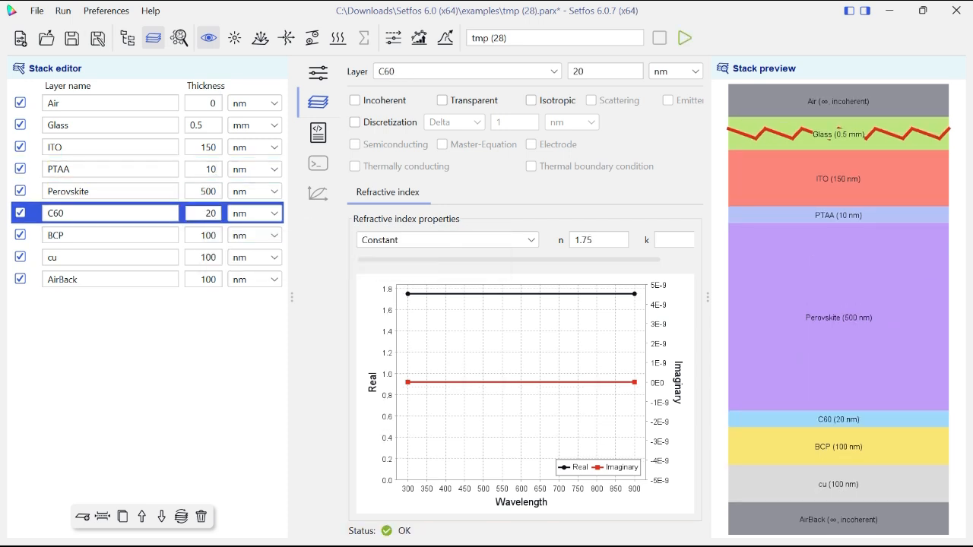
# - Set the thickness of the BCP layer to 8 nm and the AirBack layer to 0 nm
pyautogui.doubleClick(205, 234)
pyautogui.write('8')
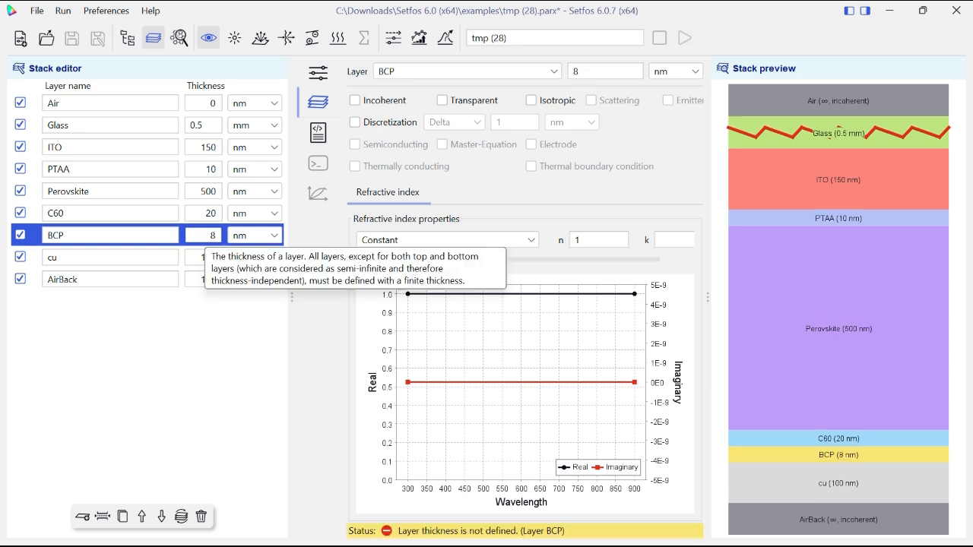
pyautogui.click(206, 256)
pyautogui.doubleClick(206, 257)
pyautogui.doubleClick(209, 279)
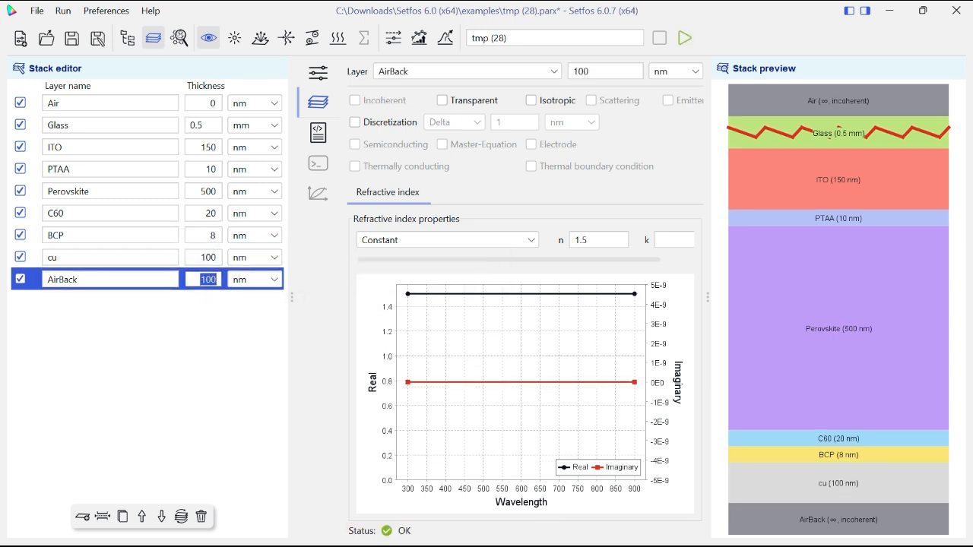
pyautogui.write('0')
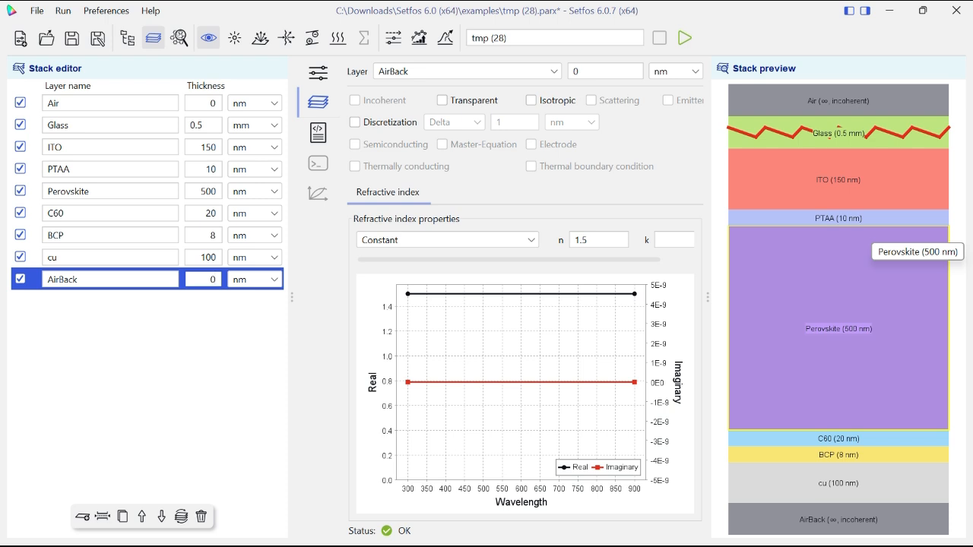
# - Mark the Glass layer as incoherent and leave its refractive index model on Constant
pyautogui.click(111, 125)
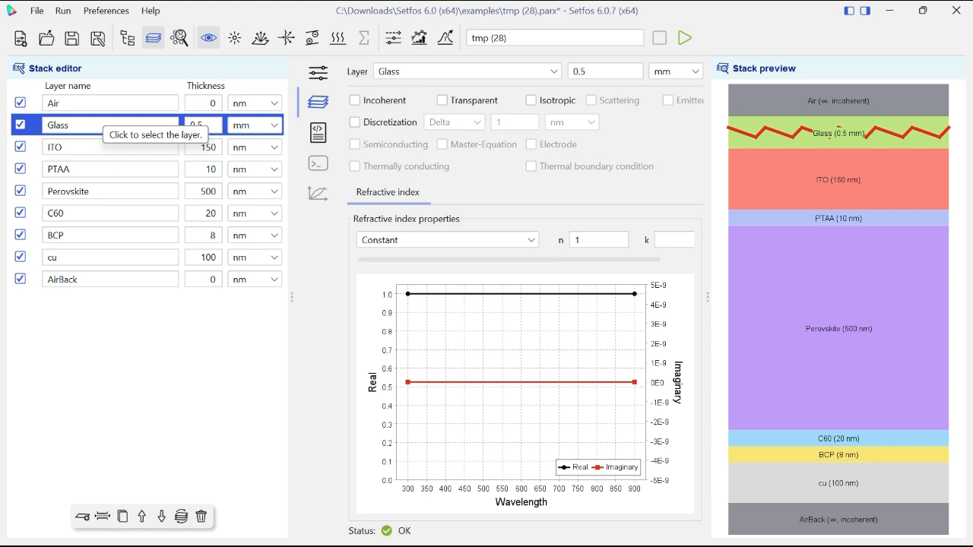
pyautogui.click(102, 105)
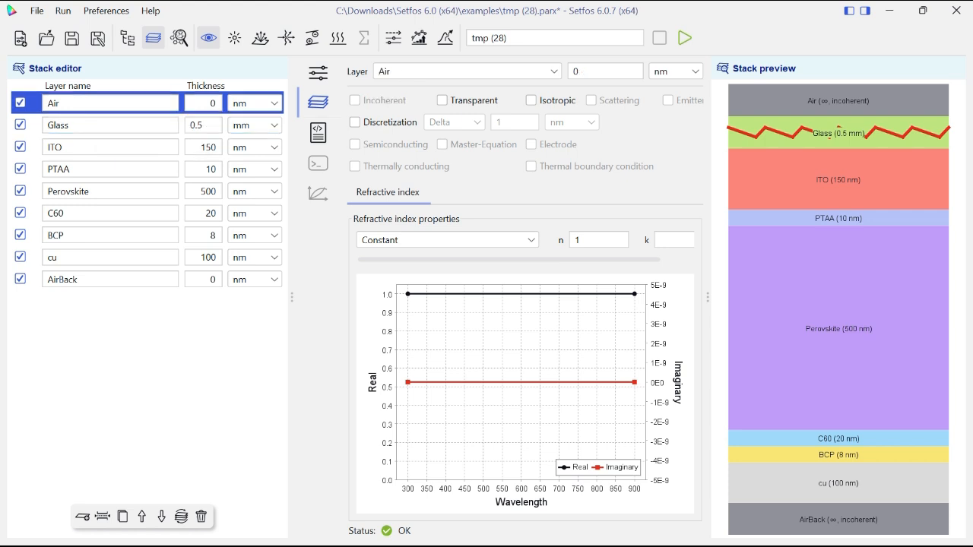
pyautogui.click(76, 124)
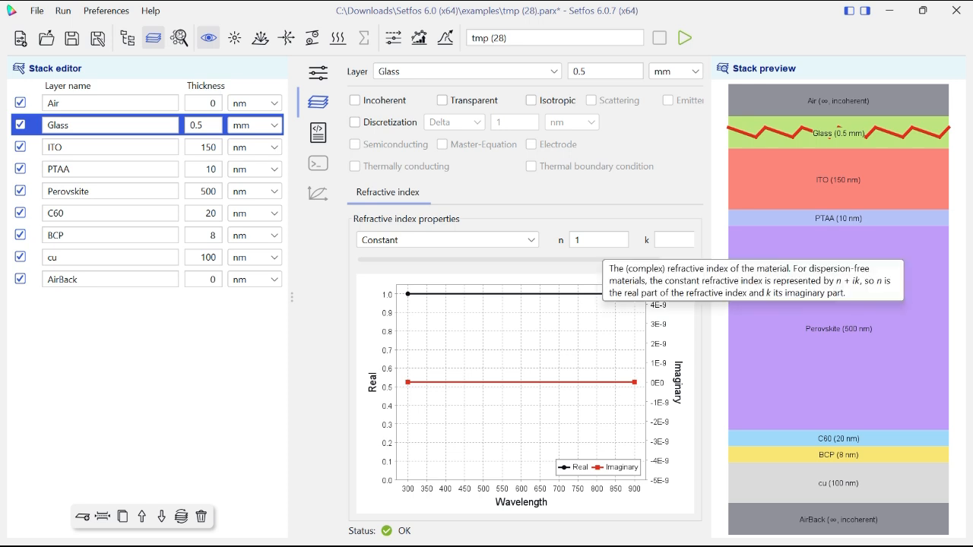
pyautogui.click(487, 240)
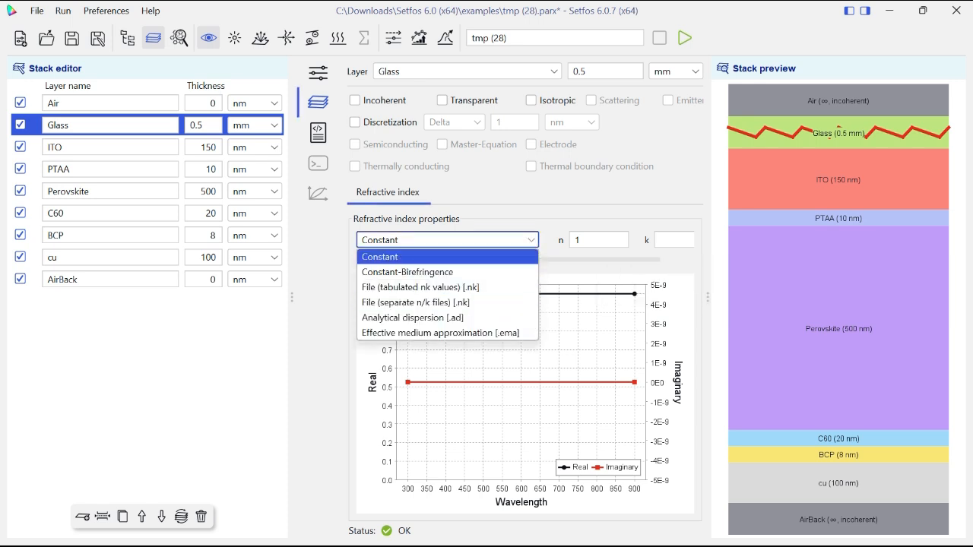
pyautogui.press('Escape')
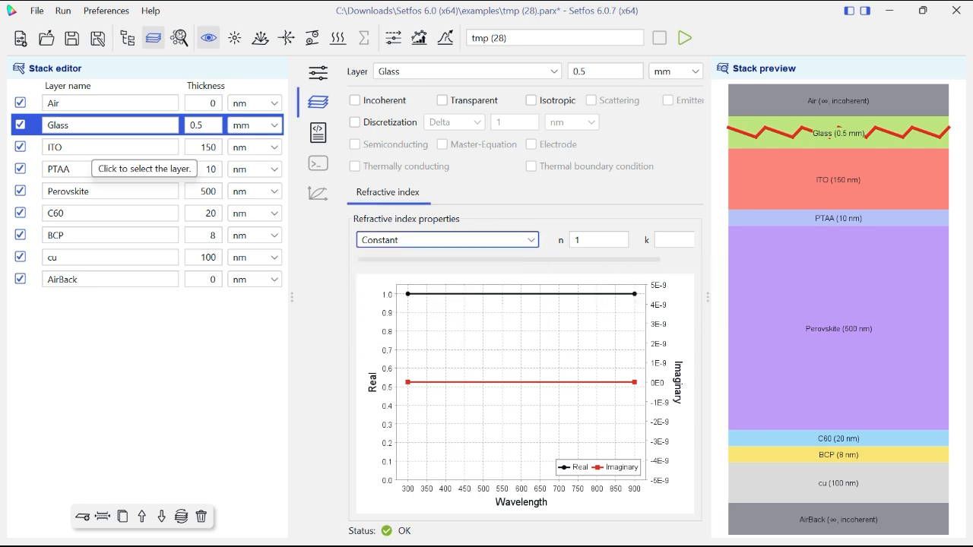
pyautogui.click(354, 100)
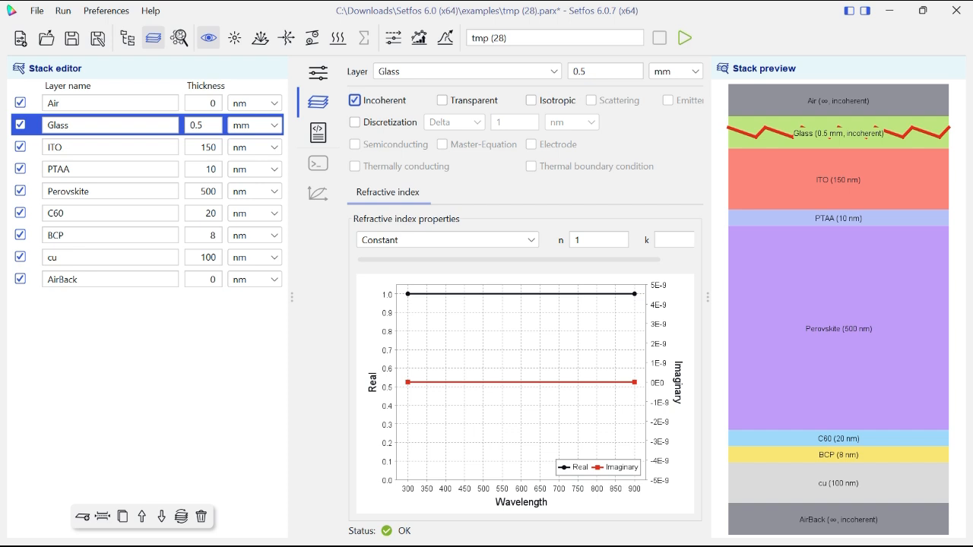
# - Switch the ITO layer's refractive index to tabulated nk values and import ITO.nk from the mat folder
pyautogui.click(110, 147)
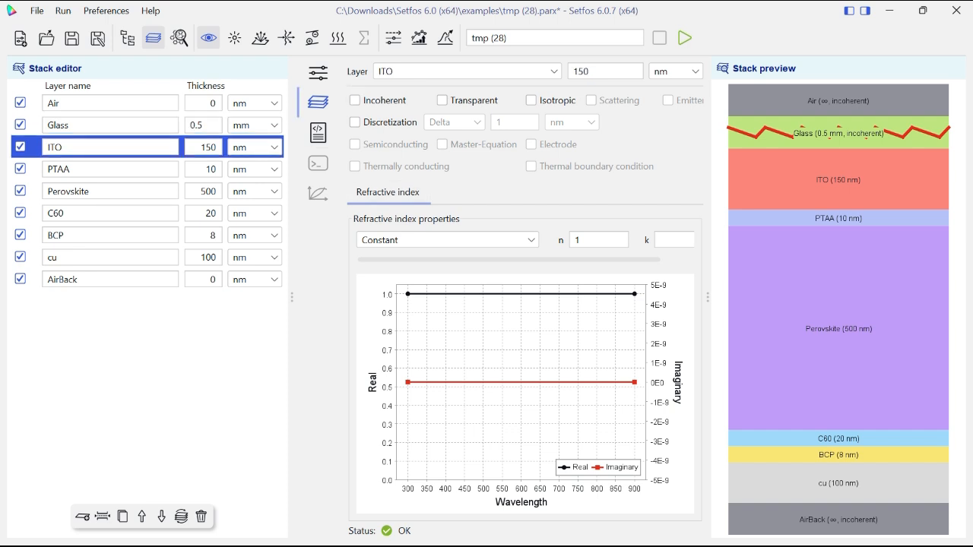
pyautogui.click(447, 240)
pyautogui.click(426, 287)
pyautogui.click(584, 241)
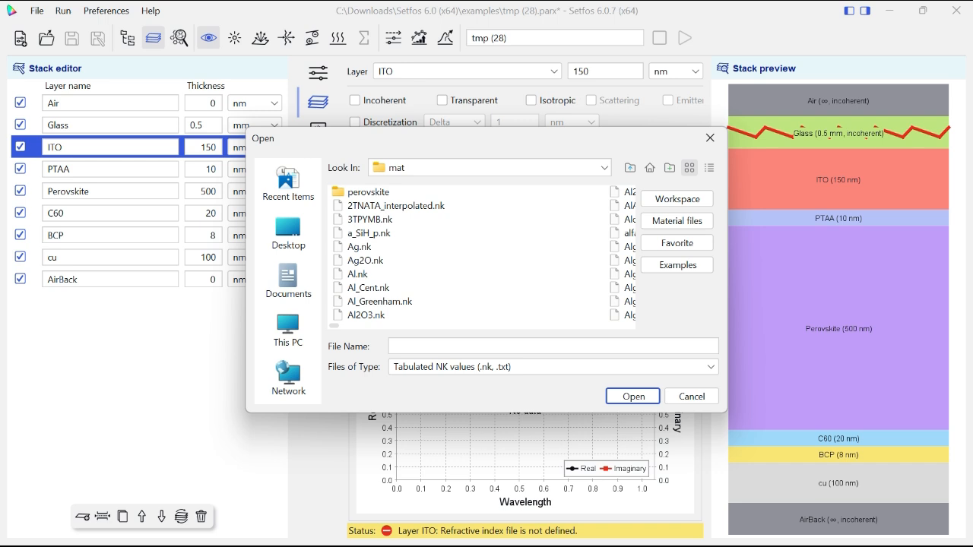
pyautogui.click(367, 316)
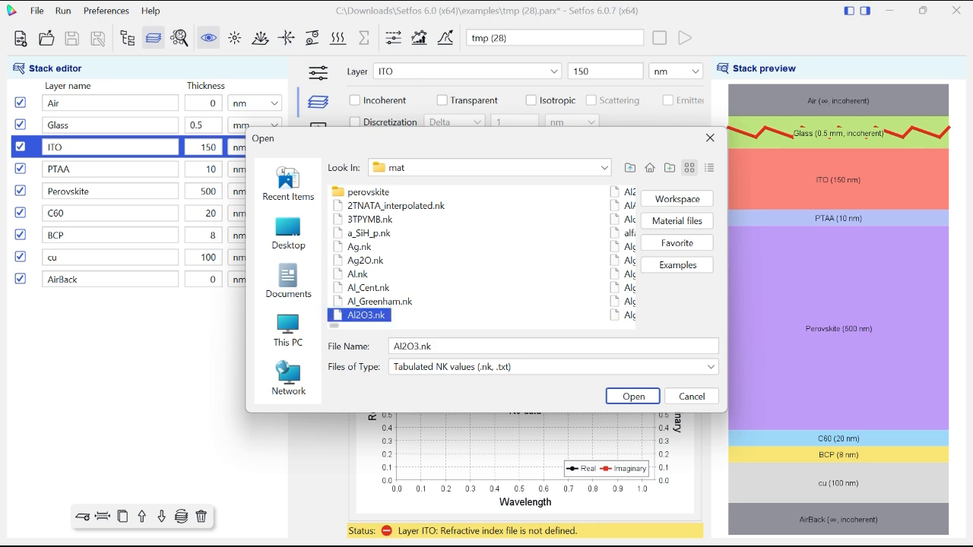
pyautogui.moveTo(335, 326)
pyautogui.mouseDown()
pyautogui.moveTo(625, 326)
pyautogui.moveTo(335, 326)
pyautogui.mouseUp()
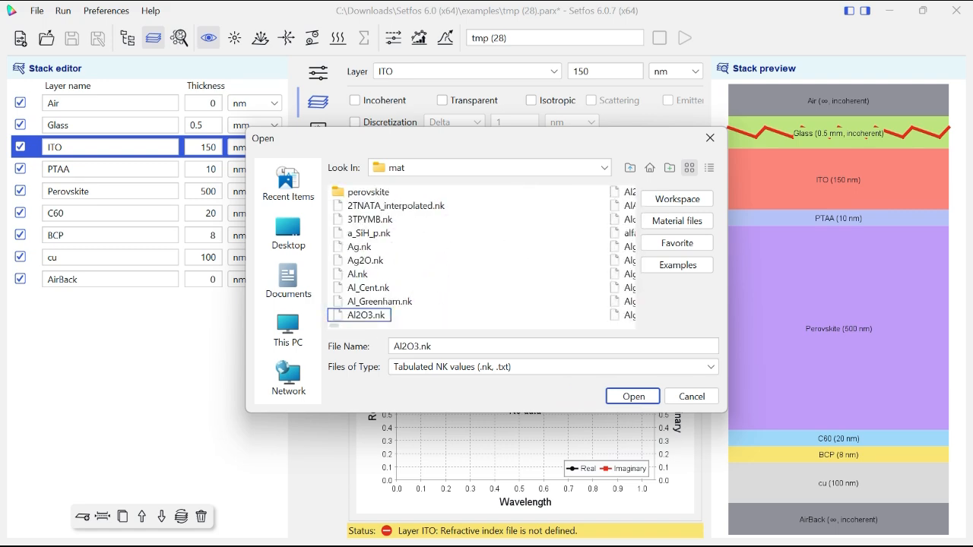
pyautogui.write('it')
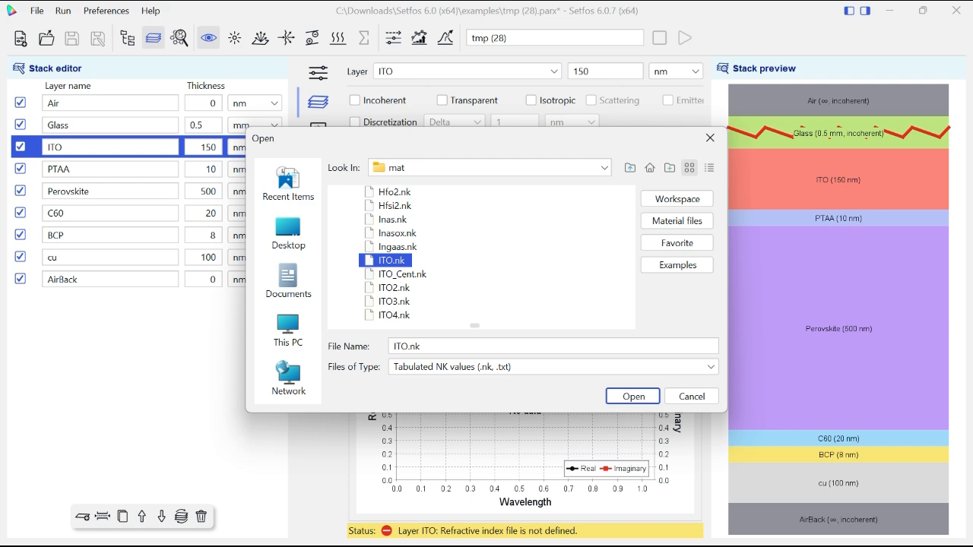
pyautogui.click(650, 396)
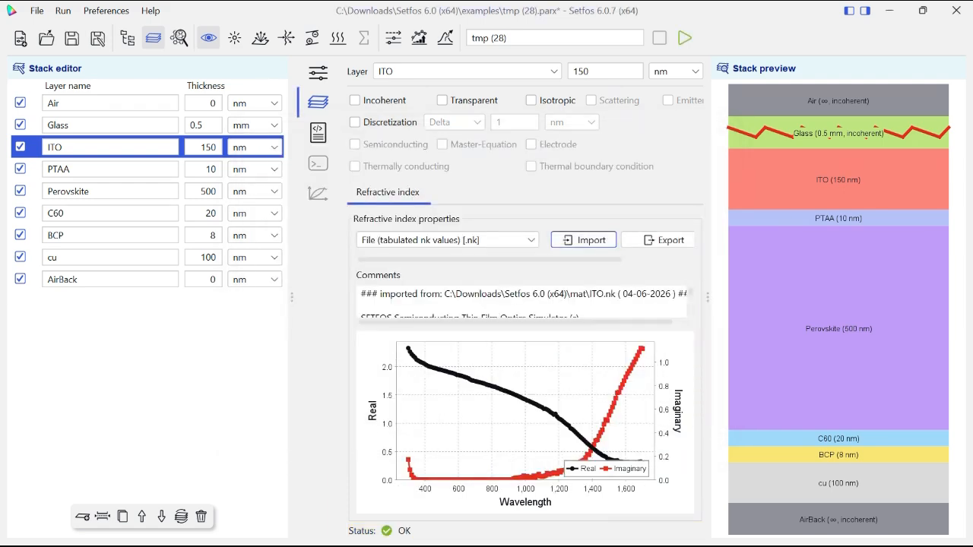
# - Import the ptaa material file from the mat folder as the PTAA layer's tabulated nk refractive index
pyautogui.moveTo(708, 297); pyautogui.dragTo(764, 297)
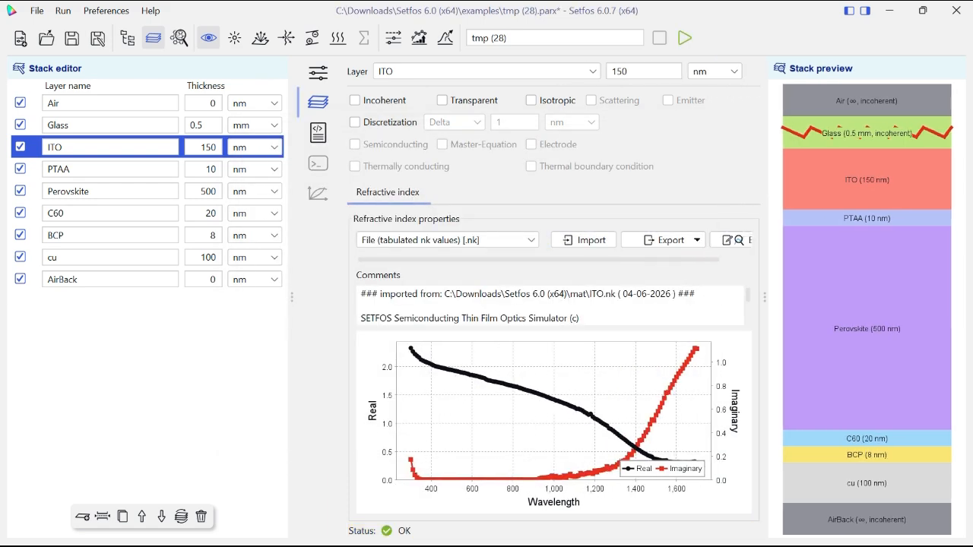
pyautogui.click(111, 169)
pyautogui.click(584, 240)
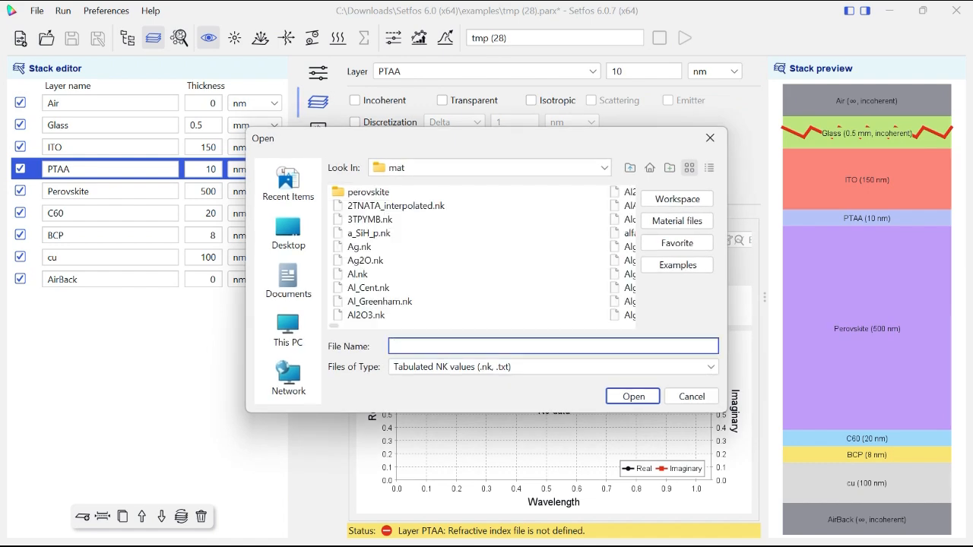
pyautogui.write('ptaa')
pyautogui.press('Return')
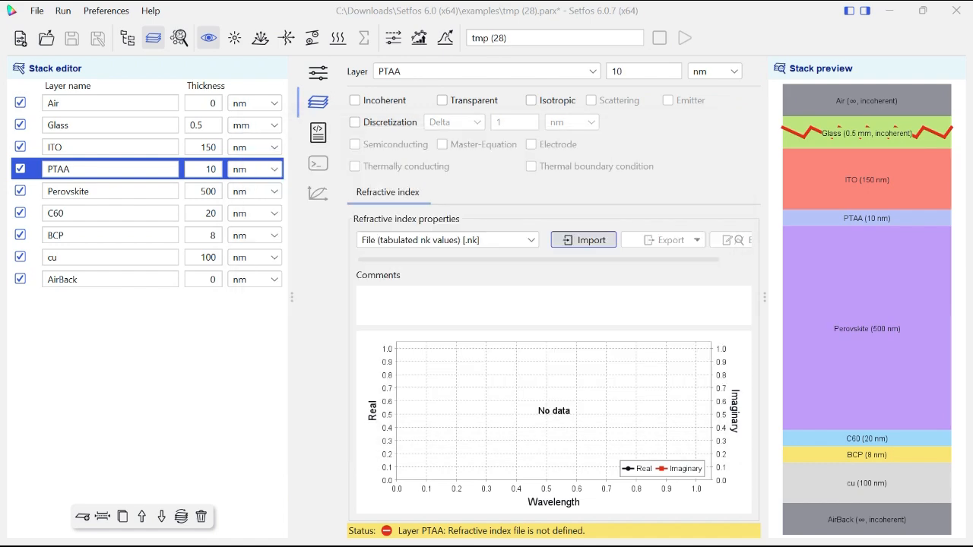
# - Switch the Perovskite layer's refractive index to tabulated nk values and import CsFAPBI_werner_mod_exp.nk from the perovskite folder
pyautogui.click(110, 192)
pyautogui.click(447, 240)
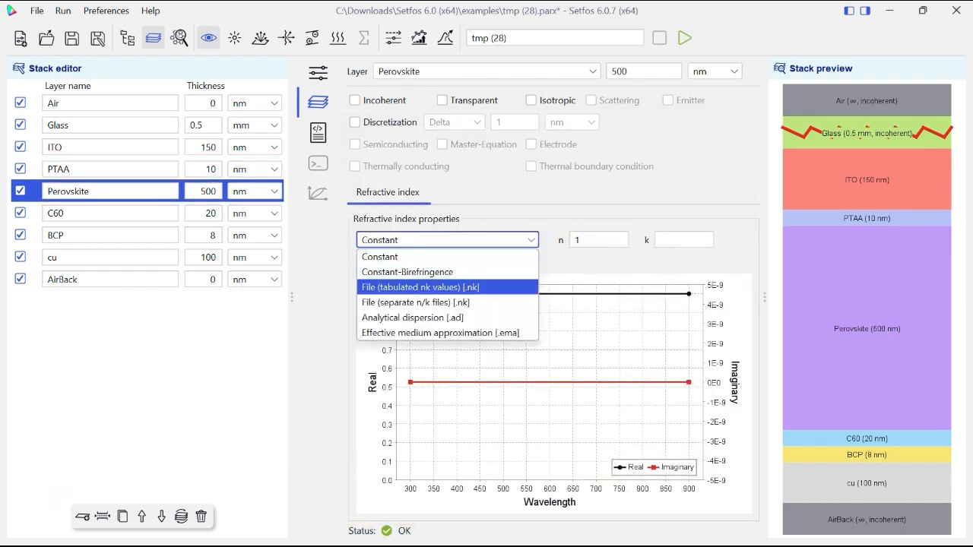
pyautogui.click(434, 284)
pyautogui.click(582, 240)
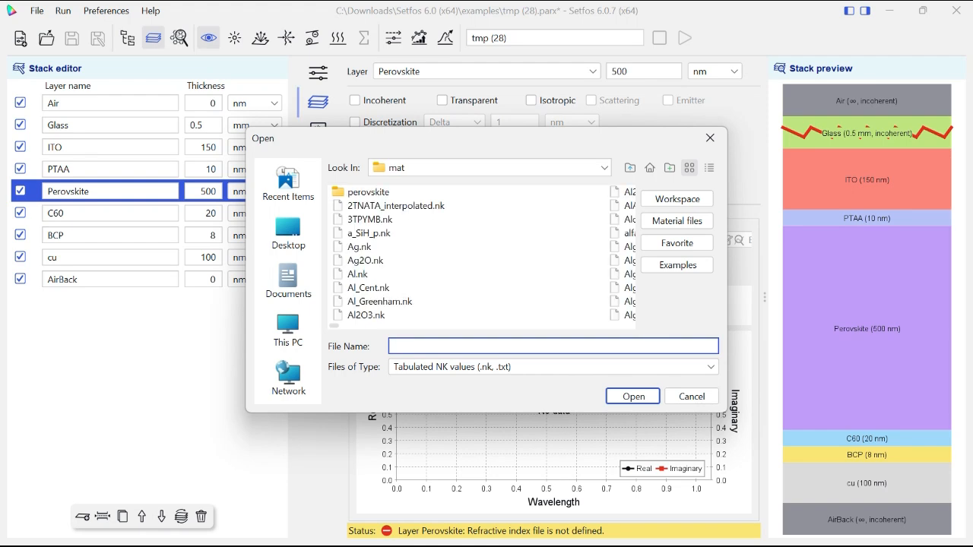
pyautogui.doubleClick(378, 192)
pyautogui.click(405, 261)
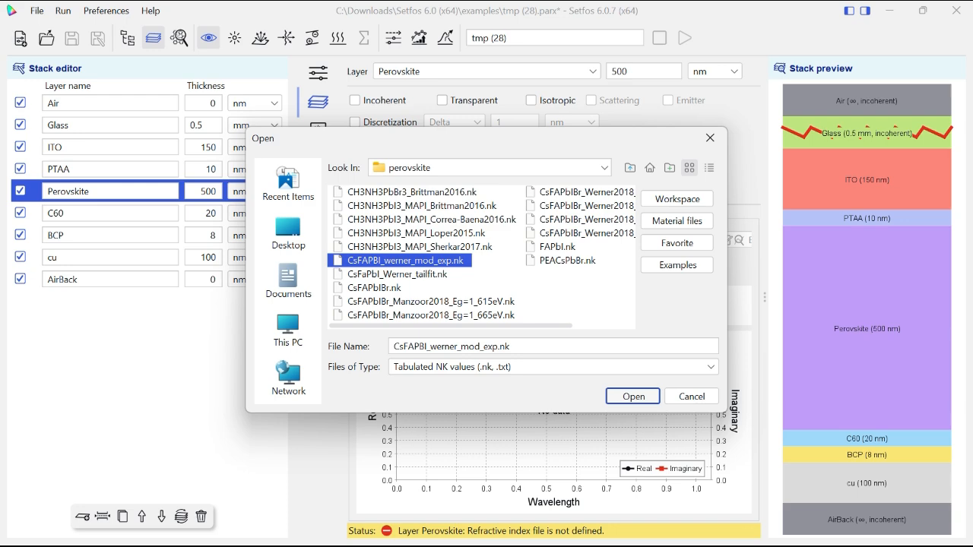
pyautogui.click(634, 396)
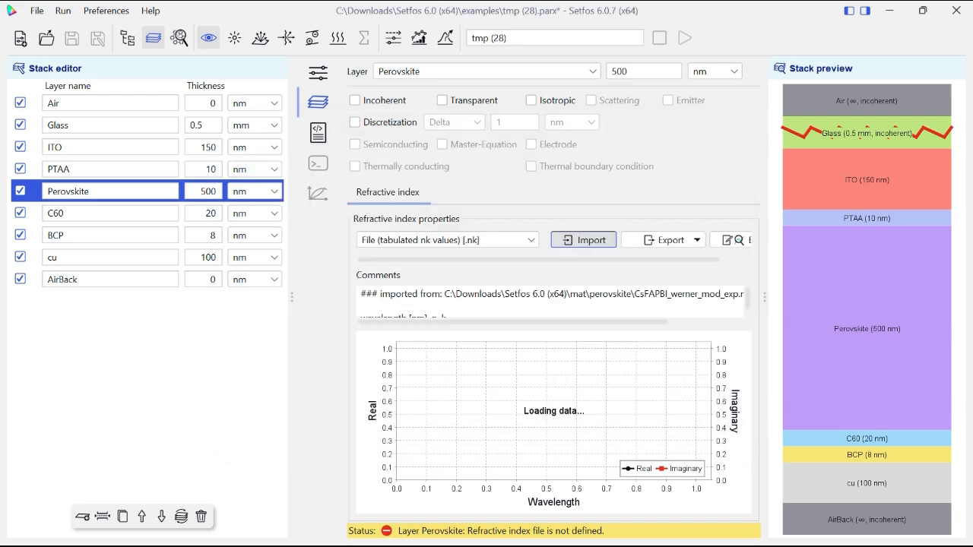
# - Inspect the Perovskite layer's tabulated wavelength, n and k data in script form and review the available export targets
pyautogui.click(736, 240)
pyautogui.click(276, 144)
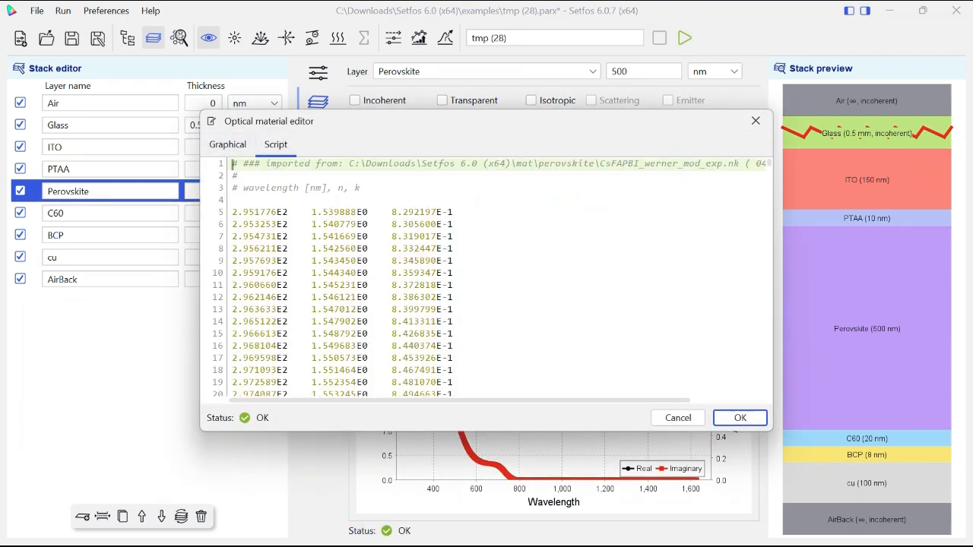
pyautogui.moveTo(260, 224); pyautogui.dragTo(412, 391)
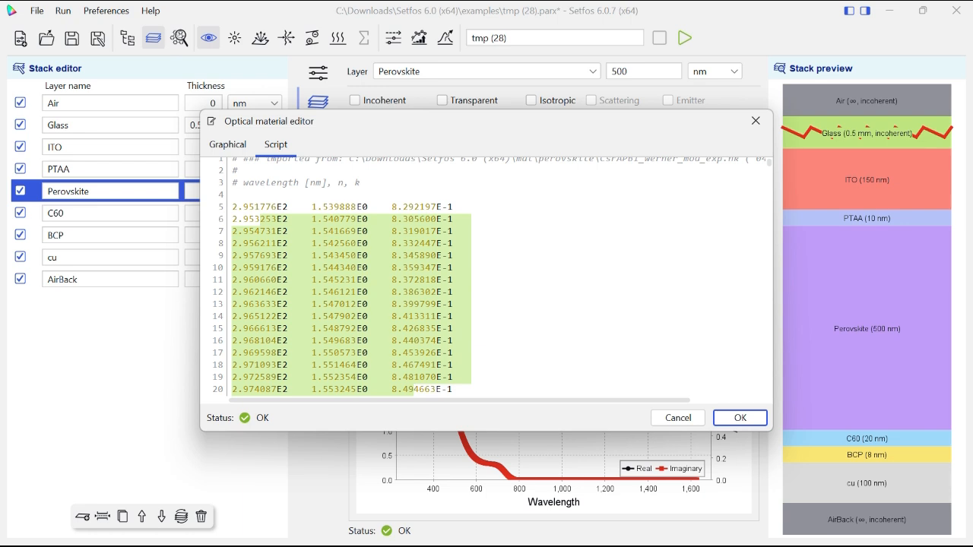
pyautogui.click(756, 121)
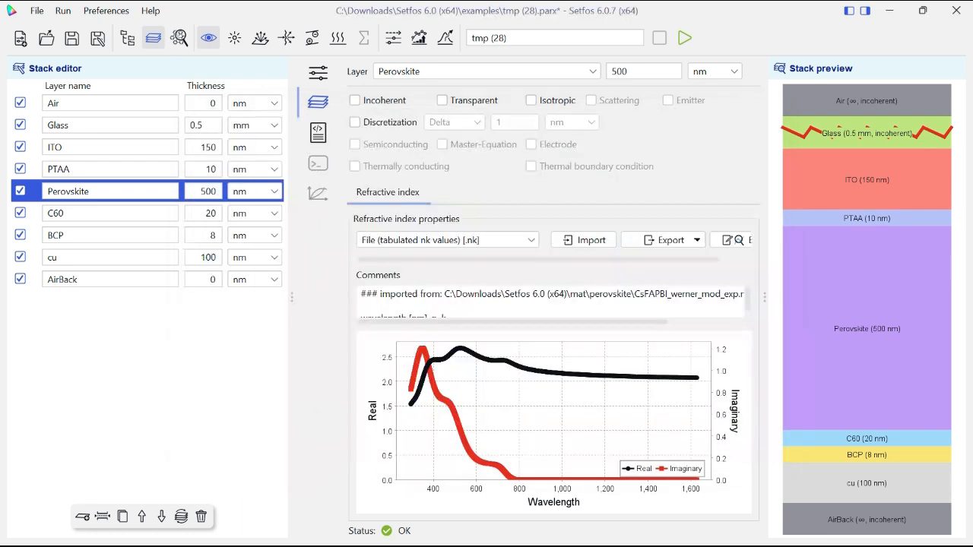
pyautogui.click(663, 240)
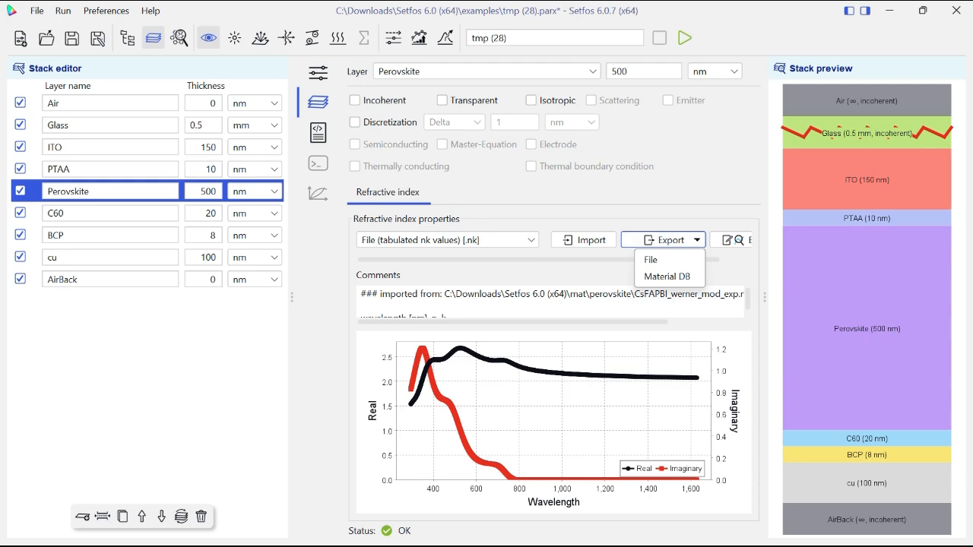
pyautogui.press('Escape')
# - Switch the C60 layer's refractive index to tabulated nk values and import C60.nk from the mat folder
pyautogui.click(111, 213)
pyautogui.click(447, 240)
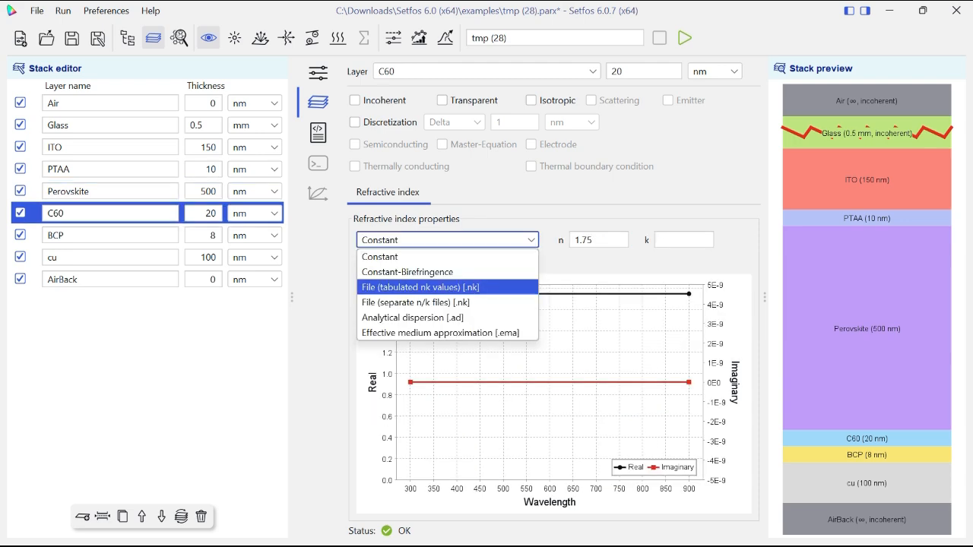
pyautogui.click(437, 286)
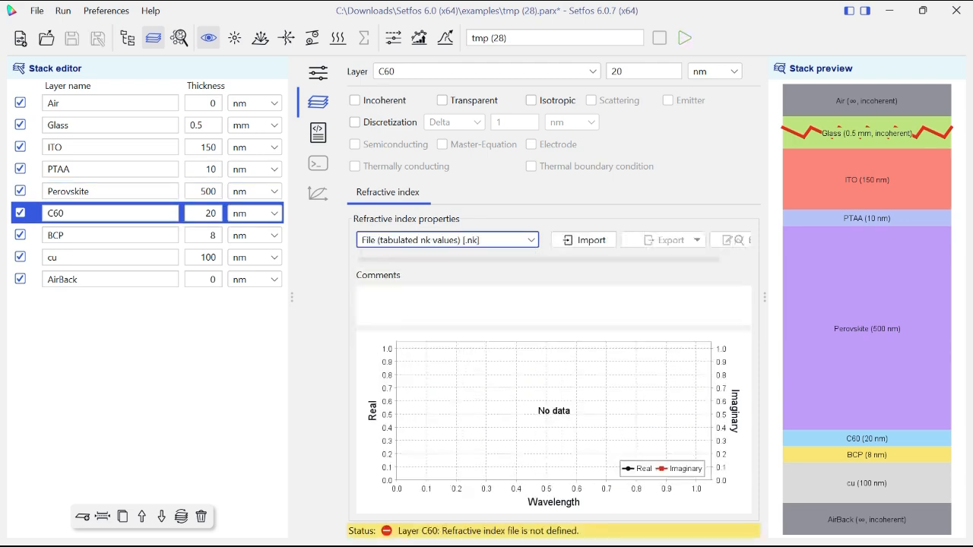
pyautogui.click(584, 240)
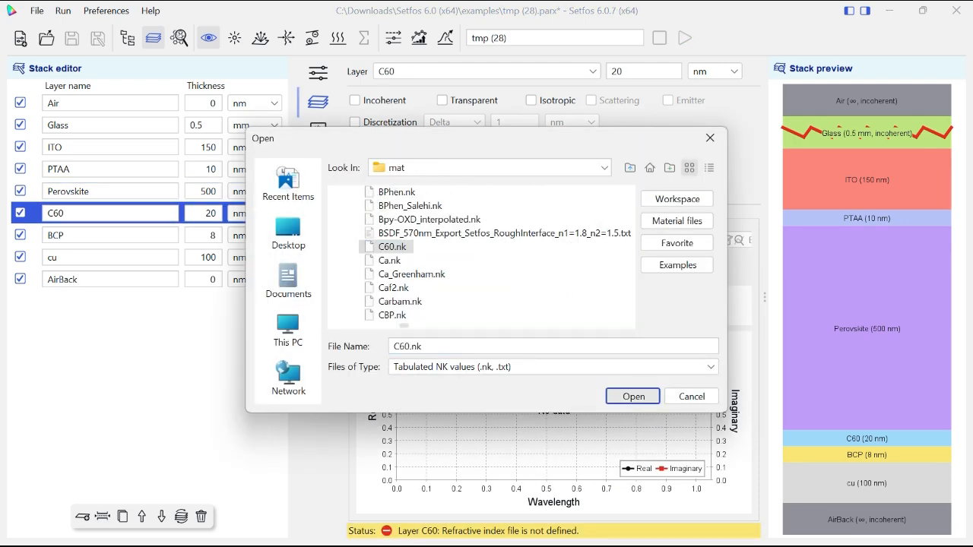
pyautogui.press('Return')
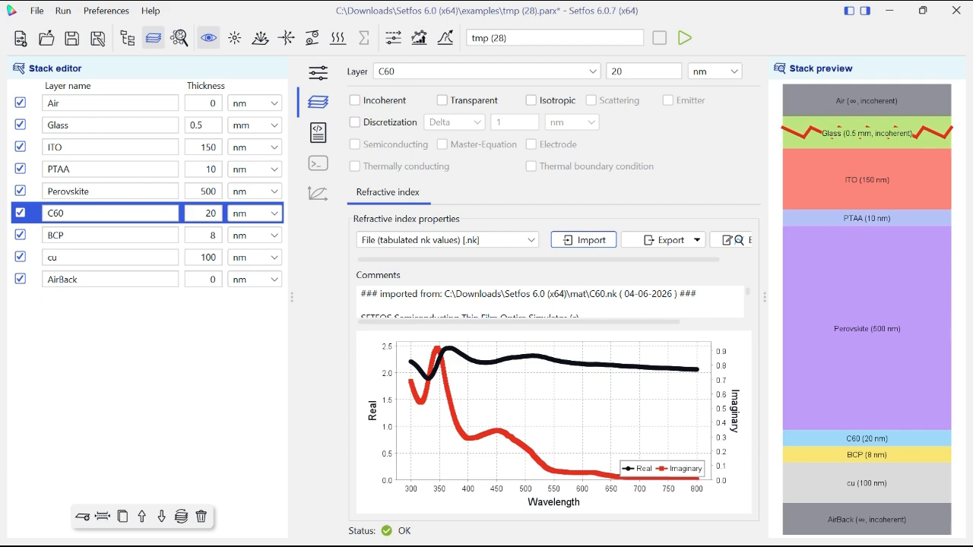
# - Switch the BCP layer's refractive index to tabulated nk values and import BCP.nk from the mat folder
pyautogui.click(111, 236)
pyautogui.click(447, 240)
pyautogui.click(437, 287)
pyautogui.click(583, 241)
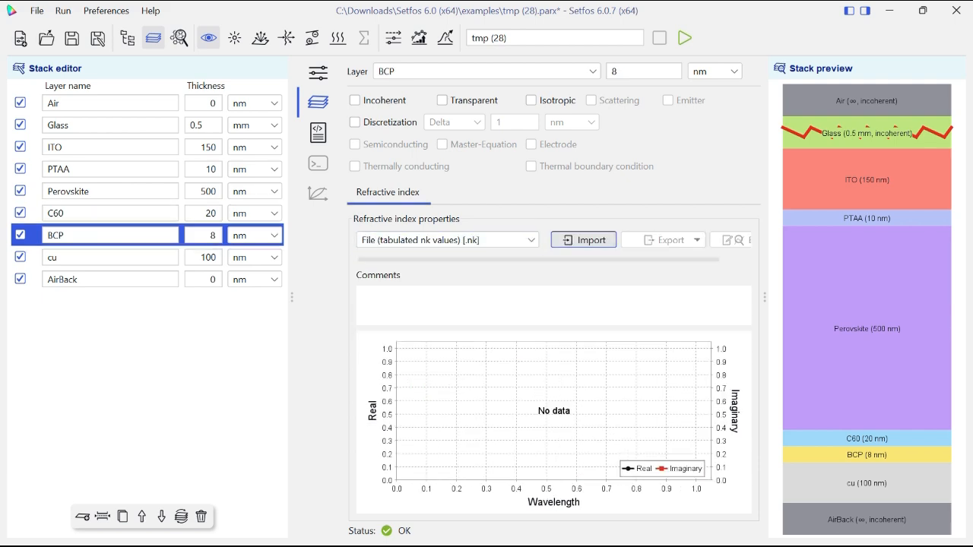
pyautogui.doubleClick(360, 248)
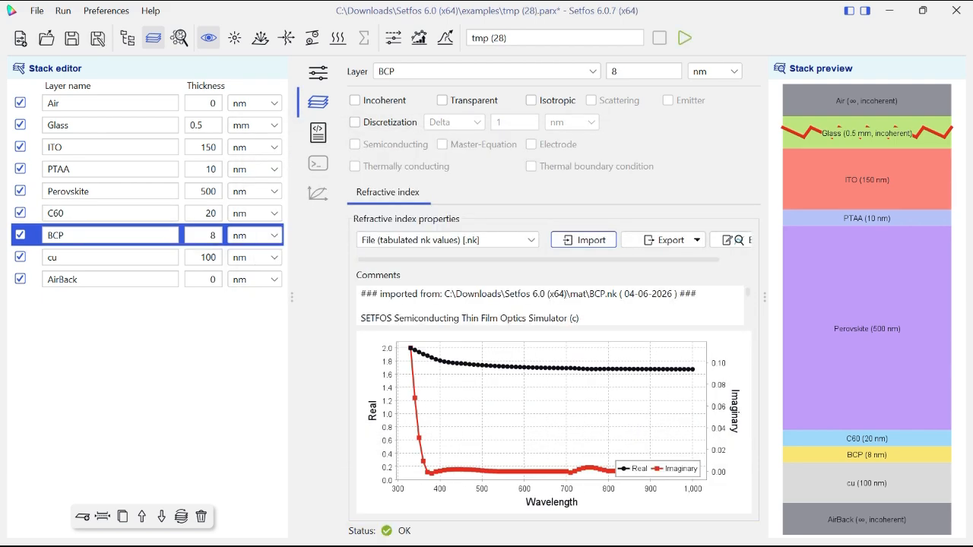
# - Switch the cu layer's refractive index to tabulated nk values and import Cu.nk from the mat folder
pyautogui.click(110, 258)
pyautogui.click(447, 240)
pyautogui.click(437, 283)
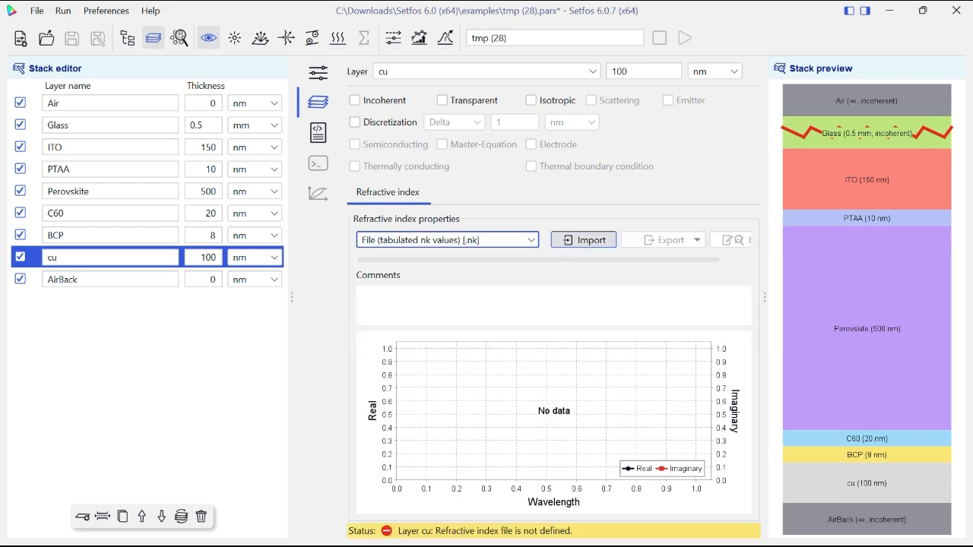
pyautogui.click(584, 241)
pyautogui.scroll(-5, 456, 259)
pyautogui.click(359, 233)
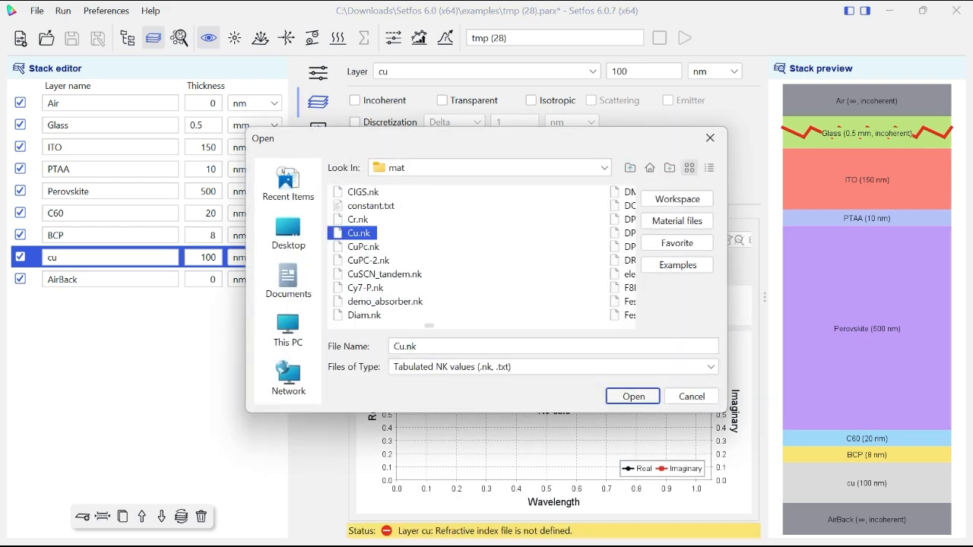
pyautogui.doubleClick(359, 234)
# - Check the AirBack layer's refractive index settings and switch the simulation to the photovoltaic absorption mode
pyautogui.click(111, 280)
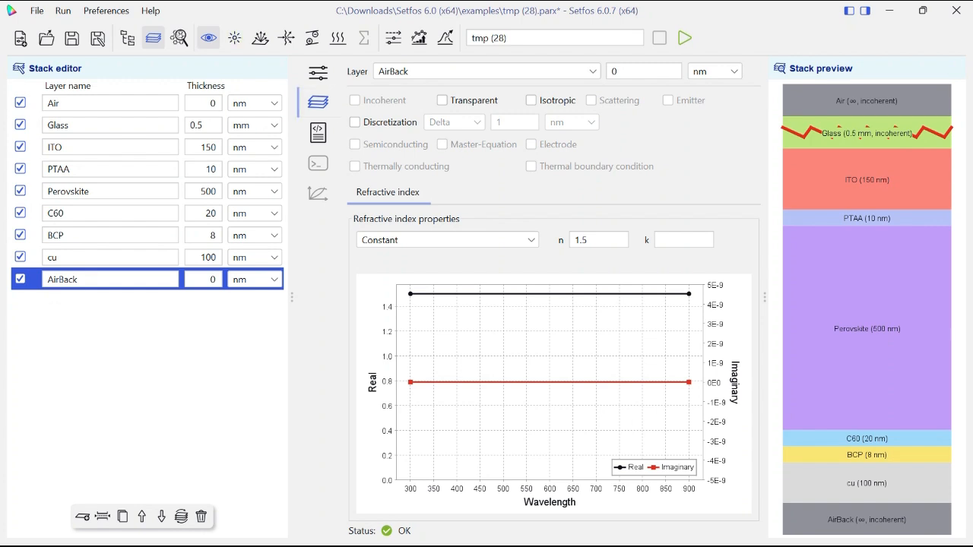
pyautogui.click(234, 37)
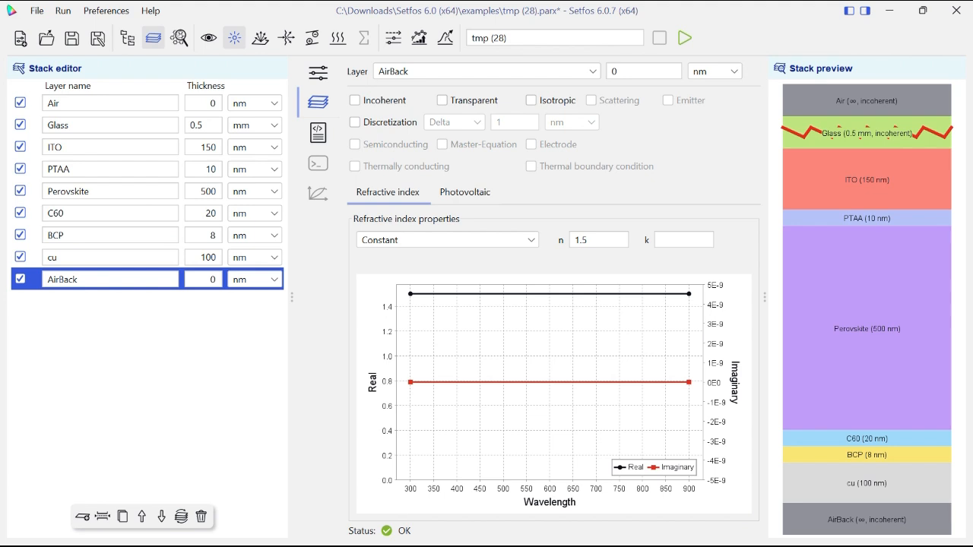
# - Open the absorption settings, try the single wavelength option, and set the spectral variable to a wavelength sweep
pyautogui.click(318, 73)
pyautogui.click(407, 69)
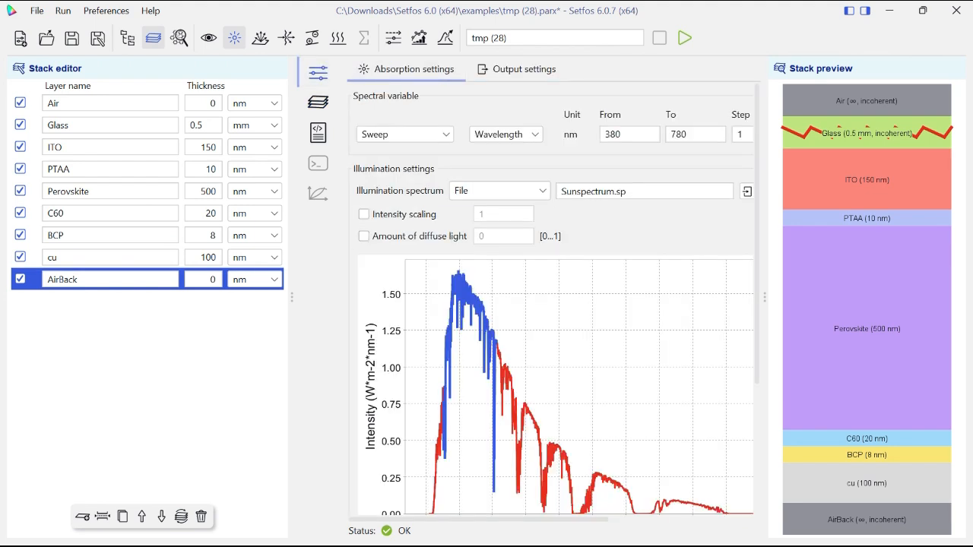
pyautogui.click(405, 134)
pyautogui.click(398, 166)
pyautogui.click(405, 134)
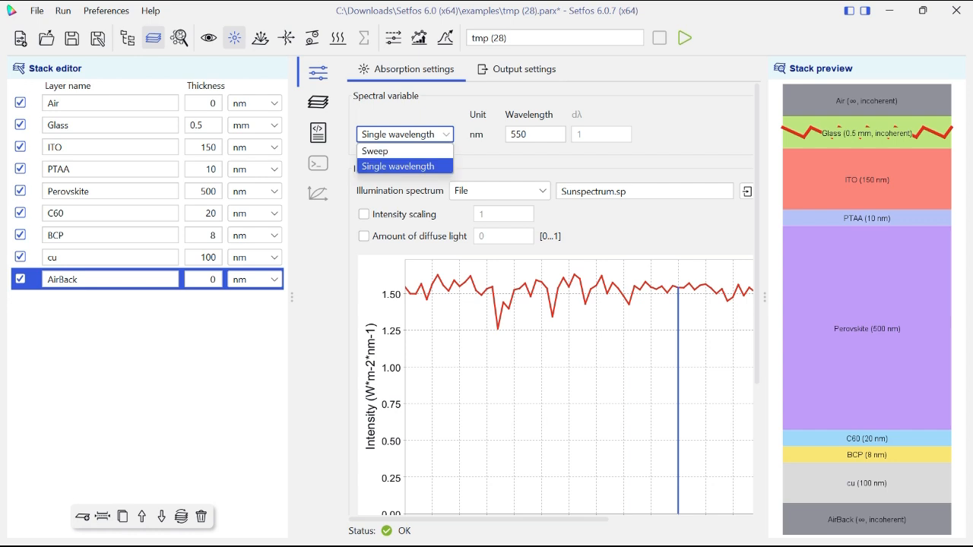
pyautogui.click(375, 150)
pyautogui.click(506, 134)
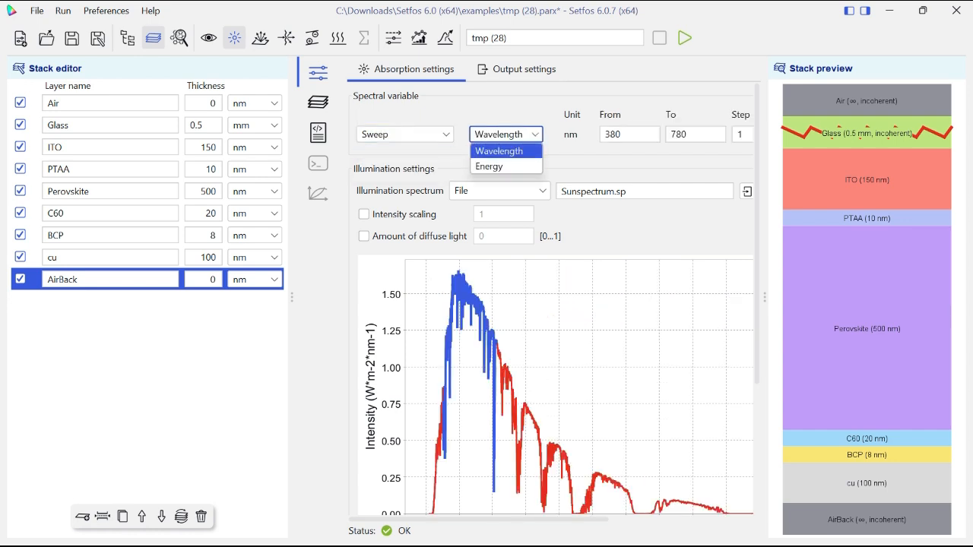
pyautogui.click(499, 151)
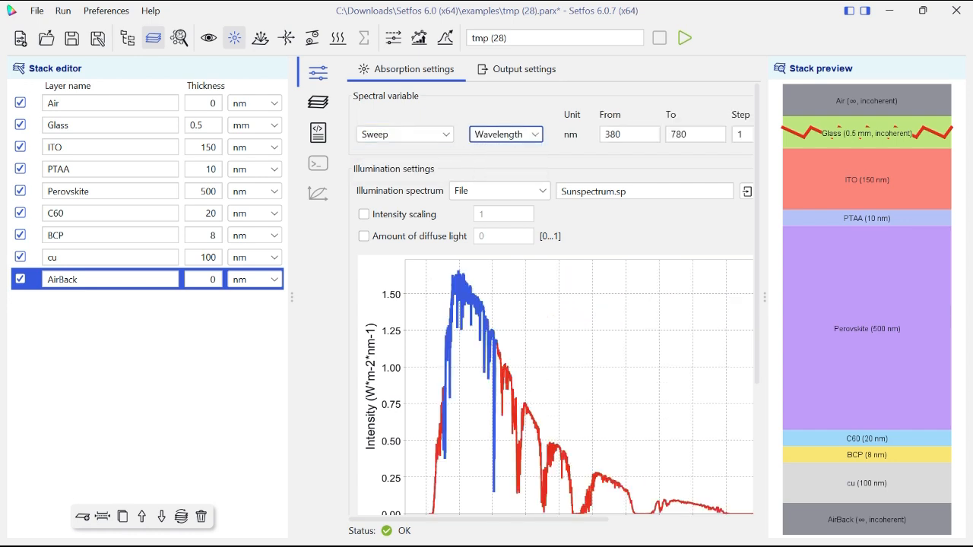
# - Set the wavelength sweep range from 300 to 800 nm and look over the remaining absorption settings
pyautogui.press('Tab')
pyautogui.write('300')
pyautogui.press('Tab')
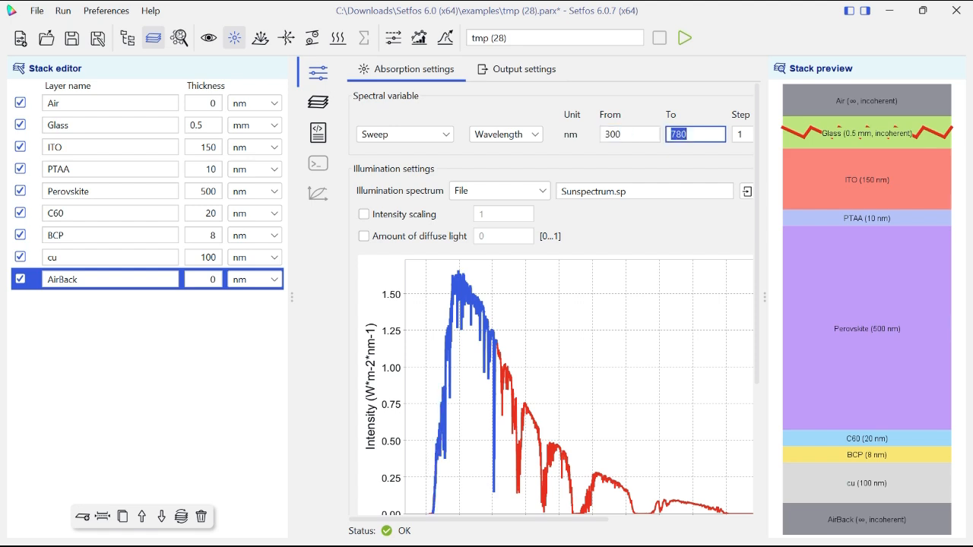
pyautogui.write('800')
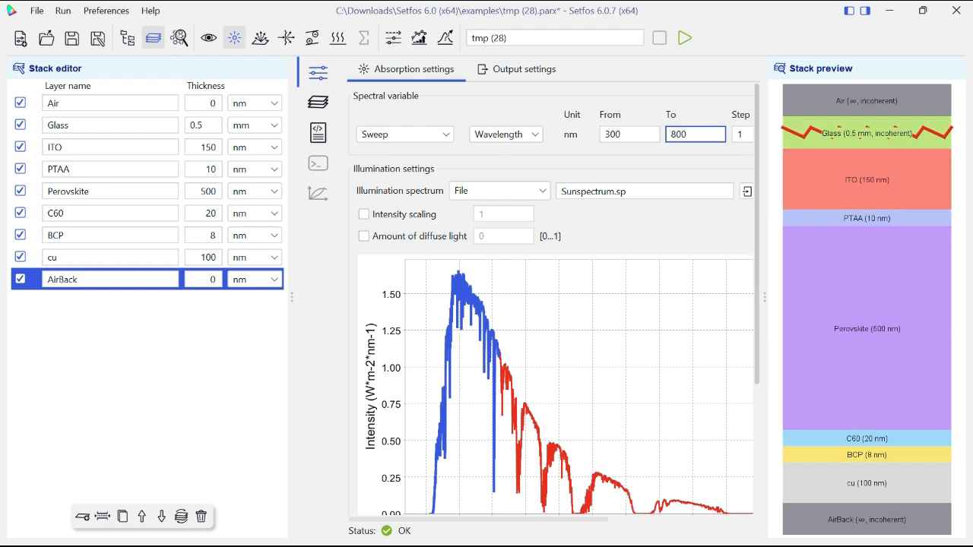
pyautogui.scroll(-3, 551, 297)
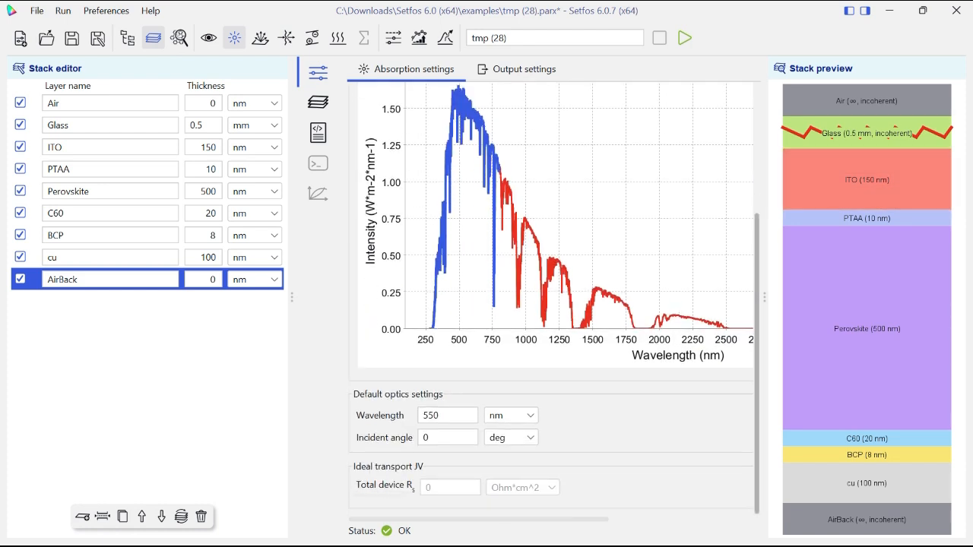
pyautogui.scroll(3, 551, 296)
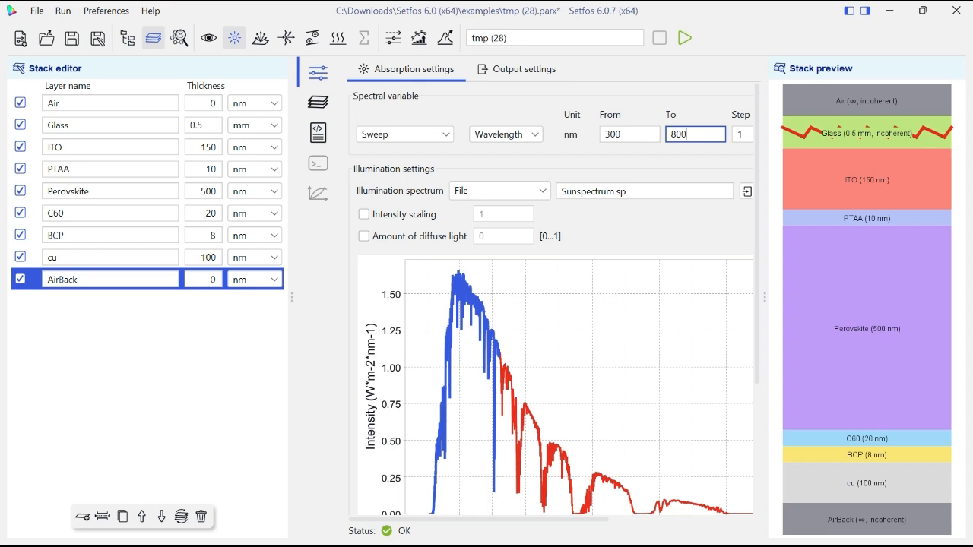
# - Try the White and Location and Time illumination spectra, restore the file-based spectrum, and view the available spectrum files
pyautogui.click(500, 190)
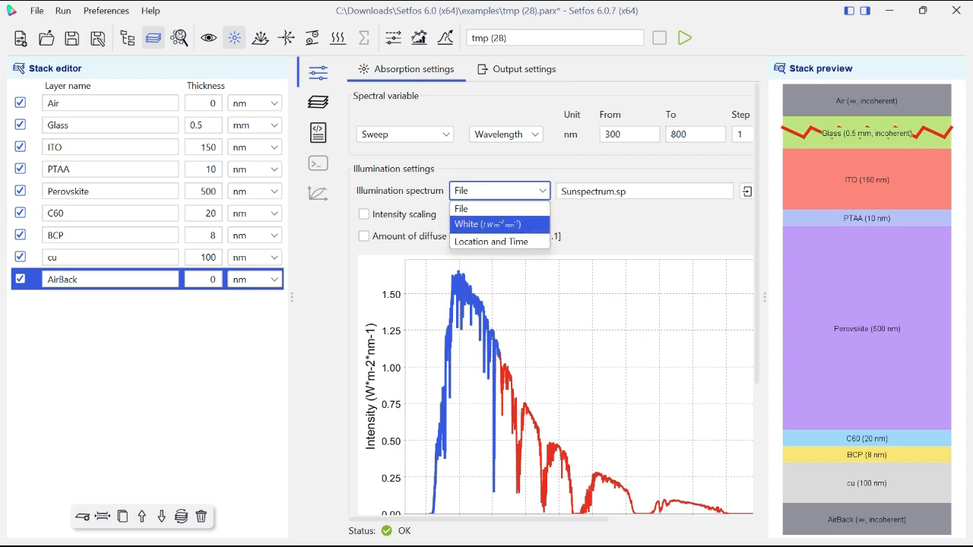
pyautogui.click(486, 224)
pyautogui.click(499, 190)
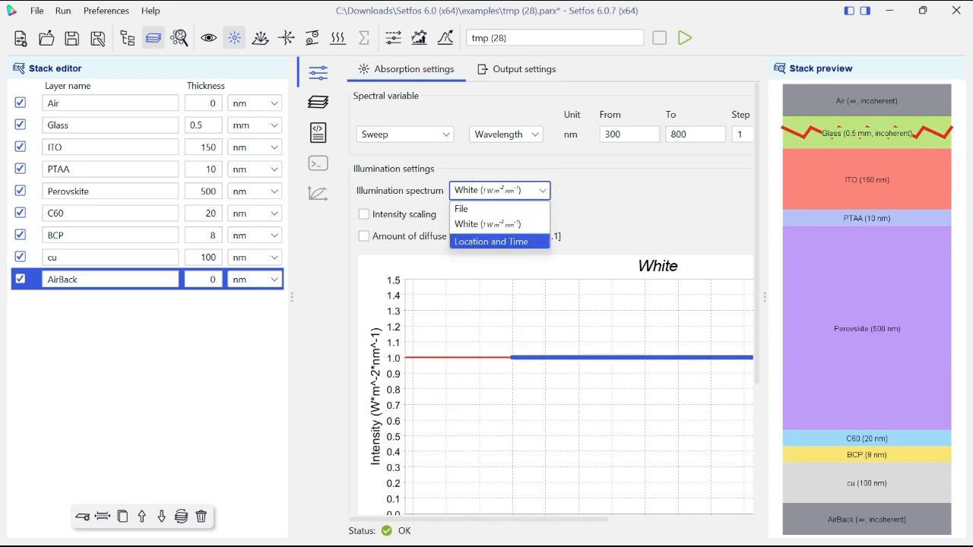
pyautogui.click(491, 242)
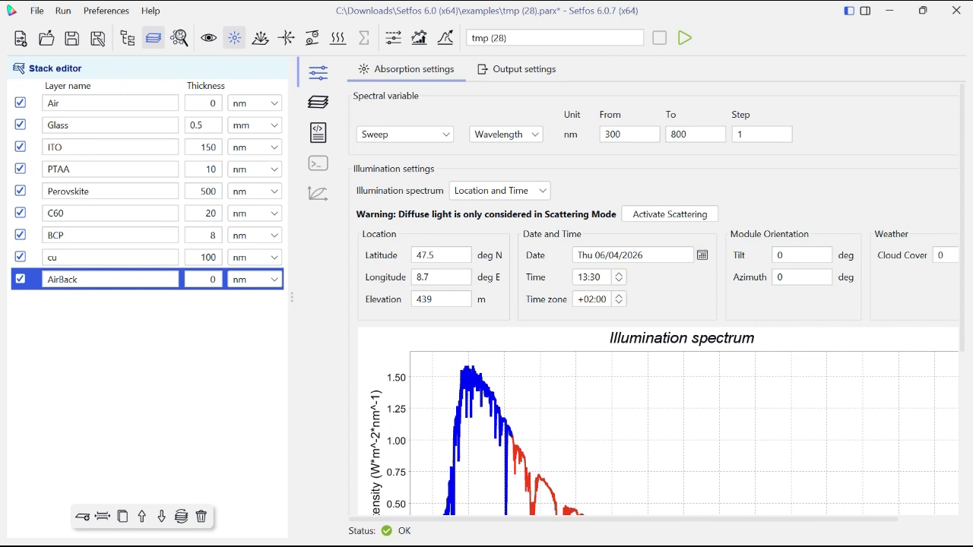
pyautogui.click(499, 191)
pyautogui.click(487, 207)
pyautogui.click(747, 191)
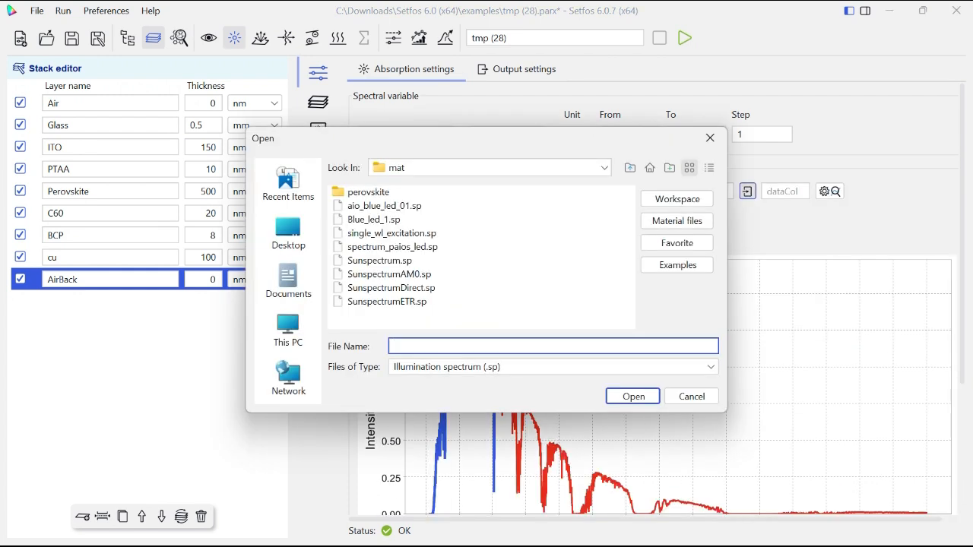
pyautogui.click(710, 138)
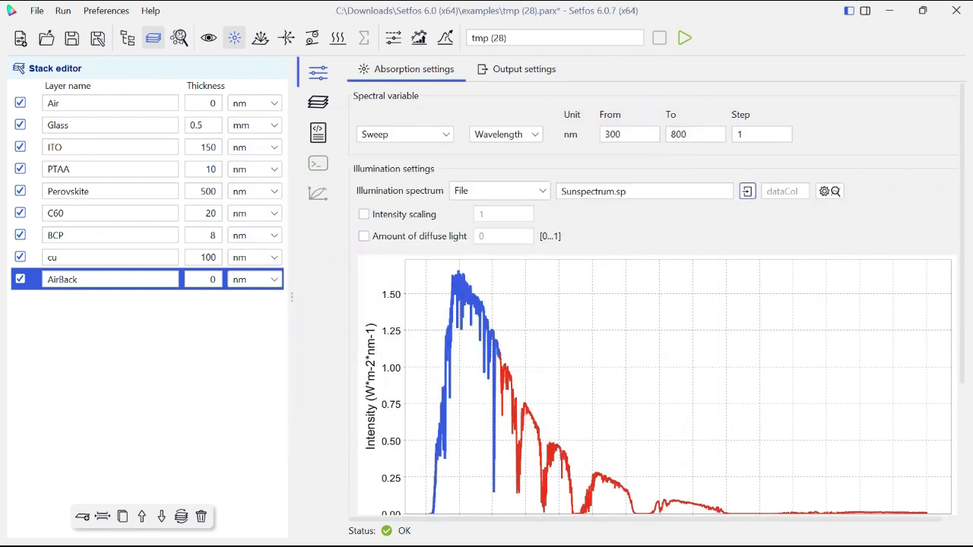
# - Activate the electrical charge-transport simulation mode in addition to the absorption mode
pyautogui.click(110, 104)
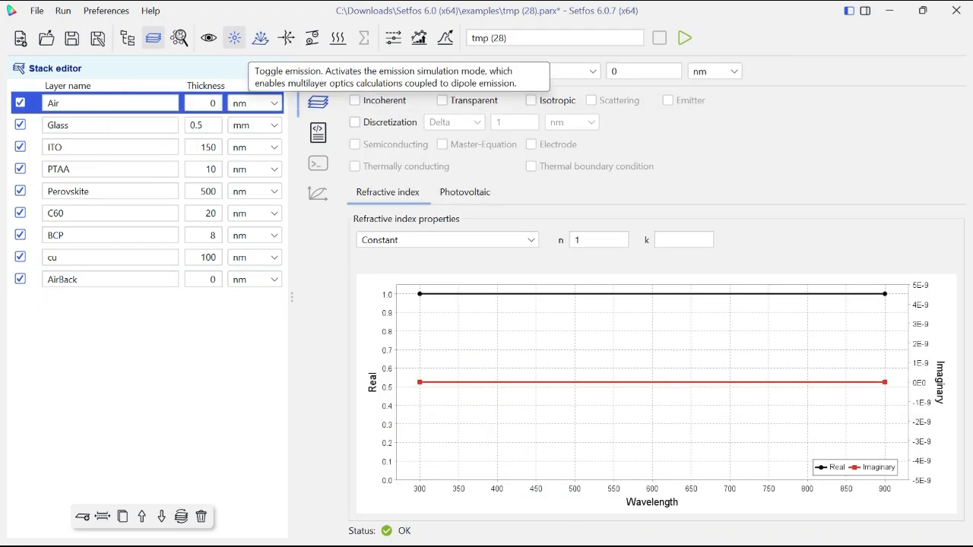
pyautogui.click(110, 169)
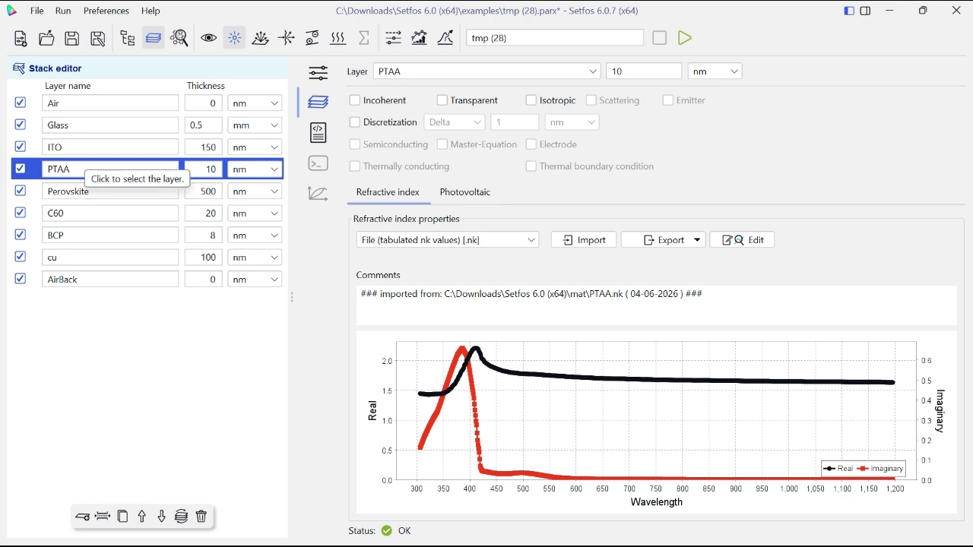
pyautogui.click(312, 37)
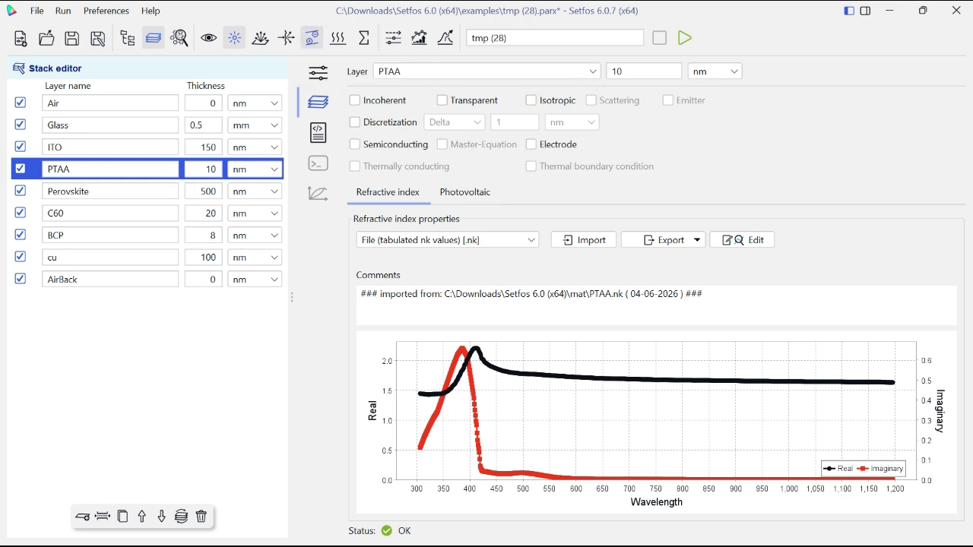
# - Define the ITO layer as an electrode with the Ohmic injection model and a workfunction of 5.4 eV
pyautogui.click(110, 147)
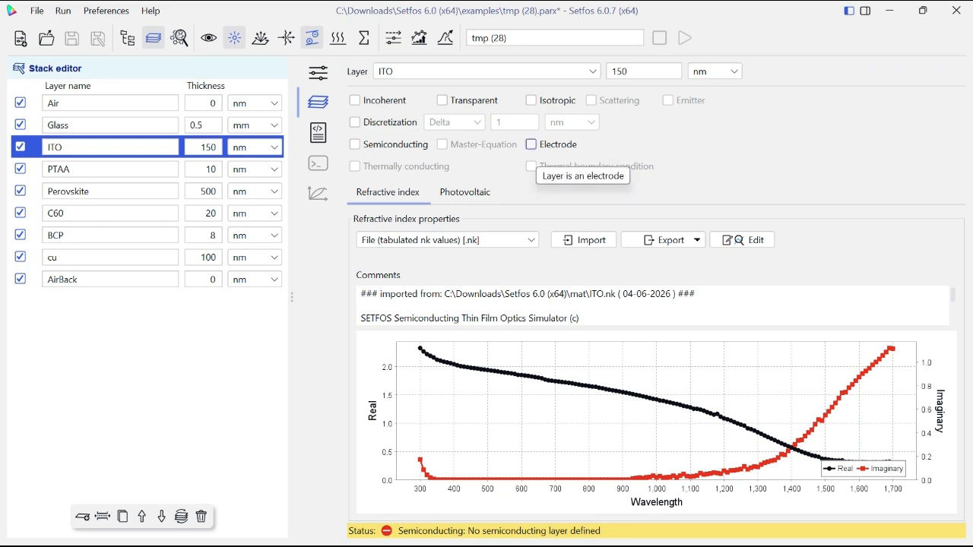
pyautogui.click(531, 144)
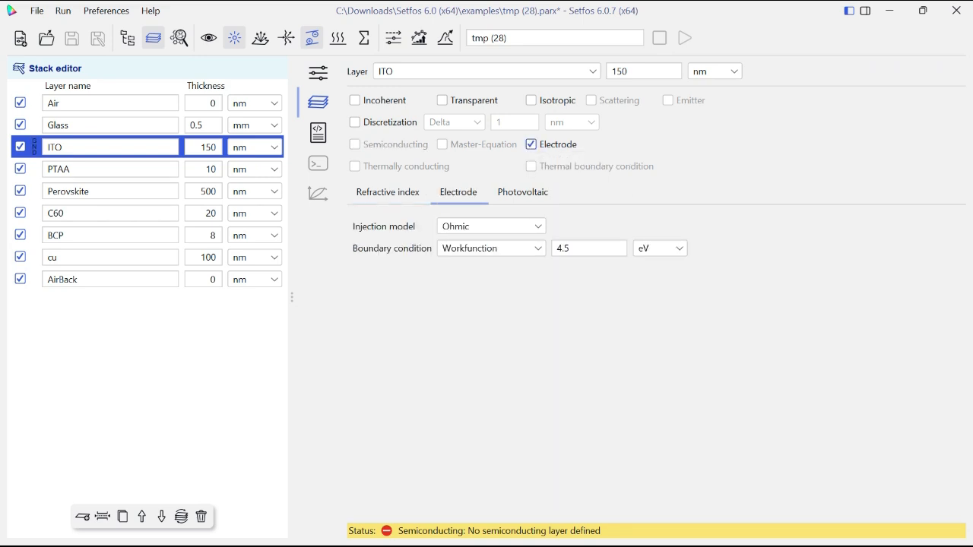
pyautogui.click(491, 226)
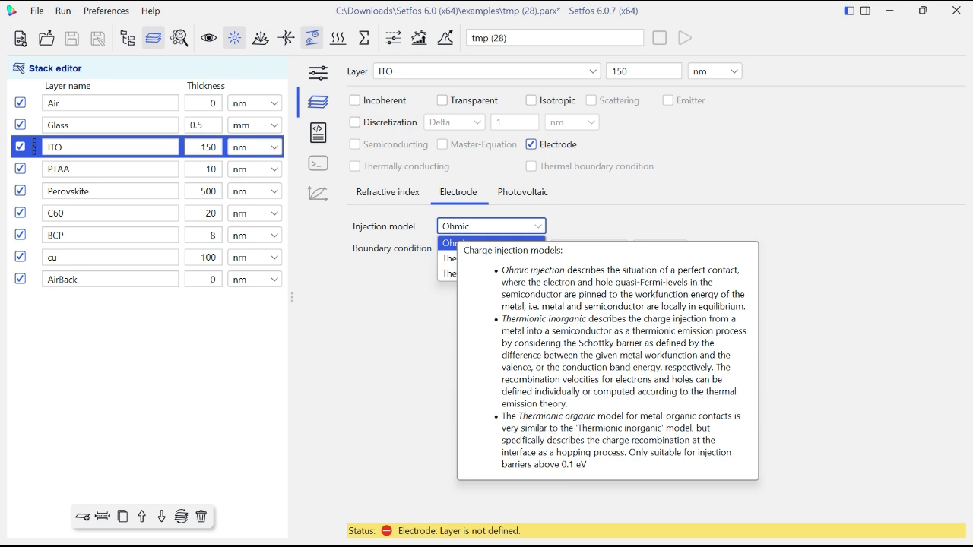
pyautogui.click(457, 229)
pyautogui.click(471, 248)
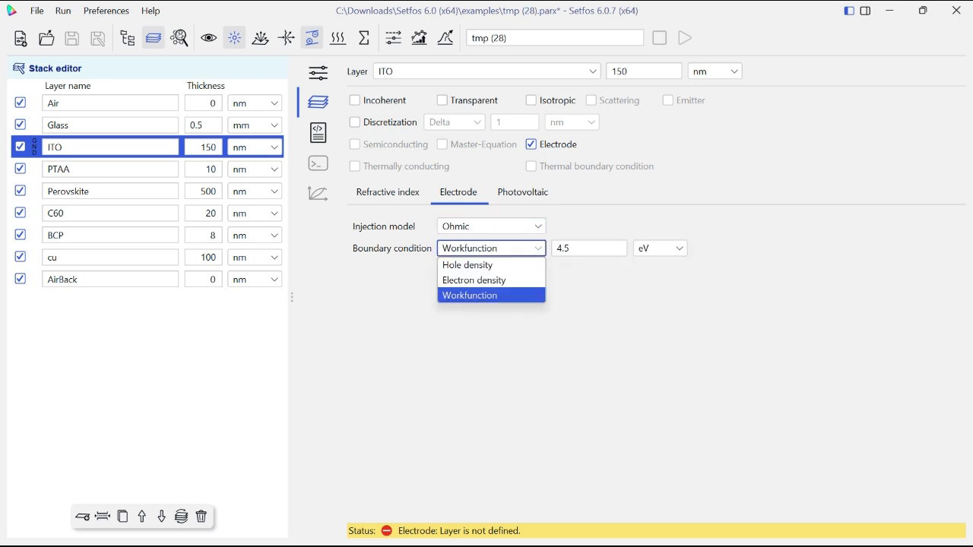
pyautogui.press('Return')
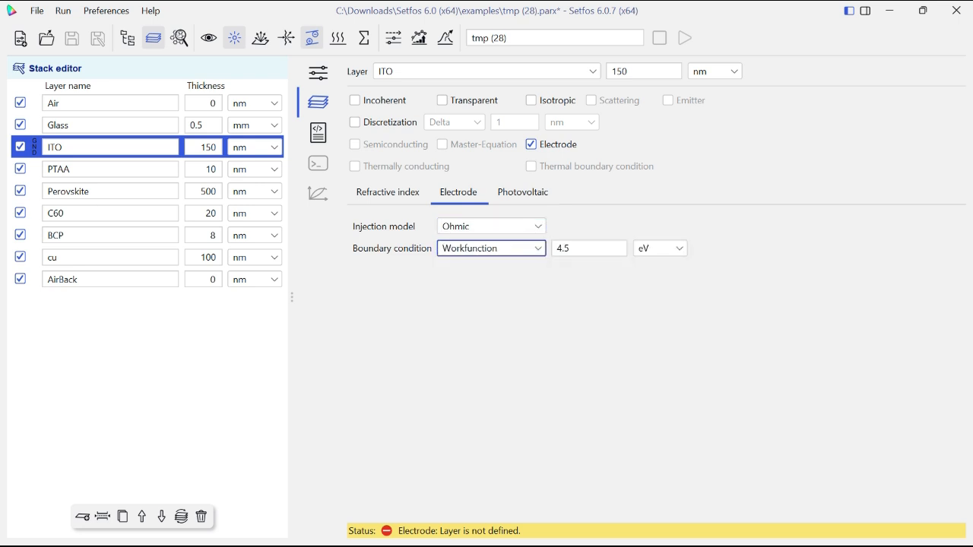
pyautogui.press('Tab')
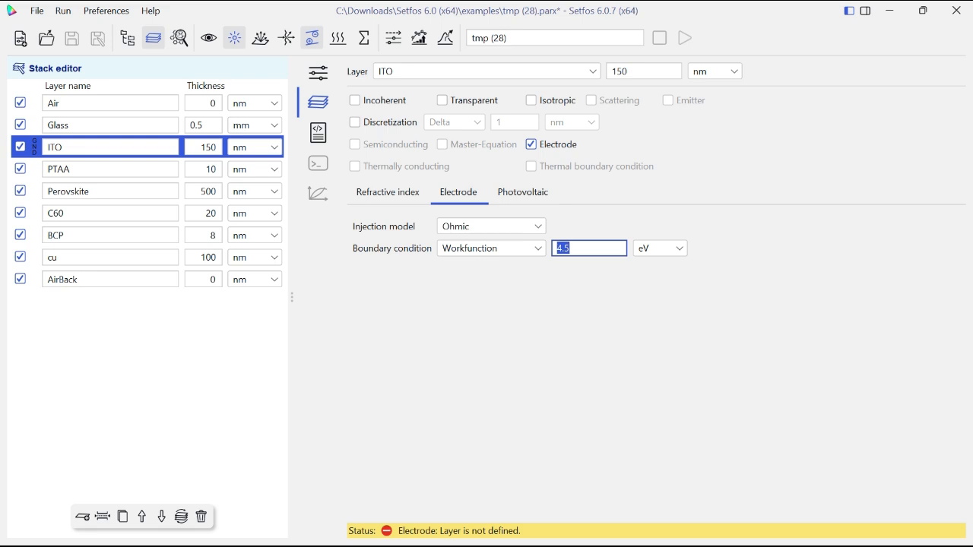
pyautogui.press('BackSpace')
pyautogui.write('5.4')
# - Define the BCP layer as the second electrode, edit its workfunction, and check it against the ITO electrode settings
pyautogui.click(111, 169)
pyautogui.click(110, 236)
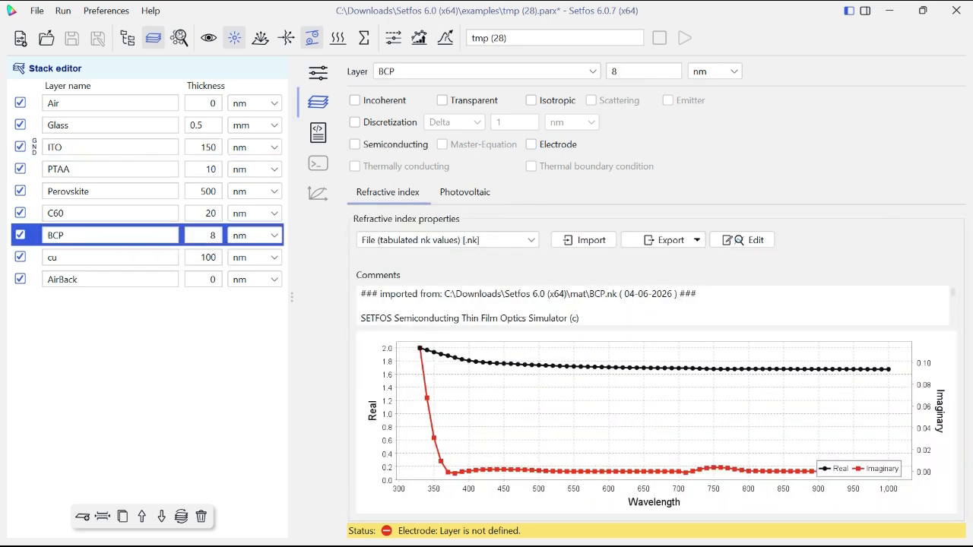
pyautogui.click(531, 144)
pyautogui.click(573, 249)
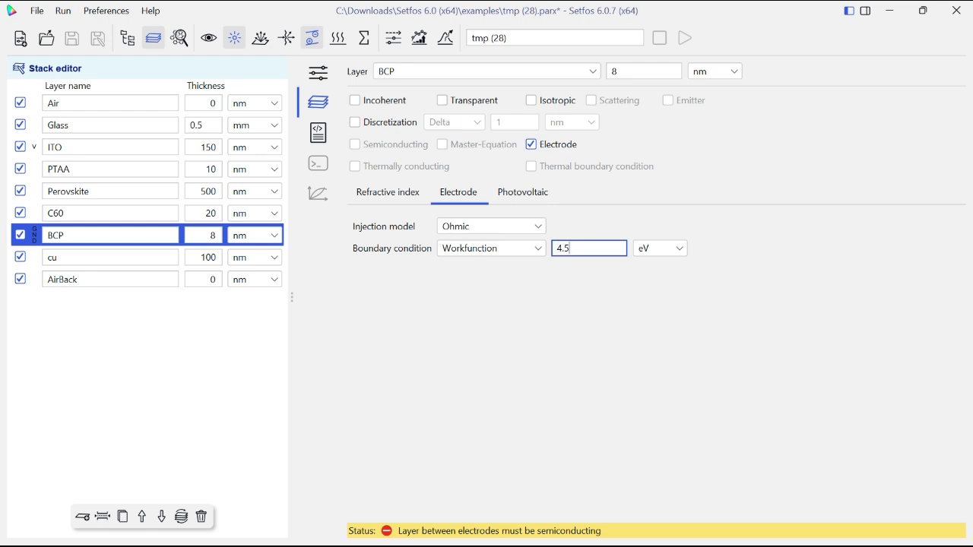
pyautogui.press('BackSpace')
pyautogui.press('BackSpace')
pyautogui.click(107, 147)
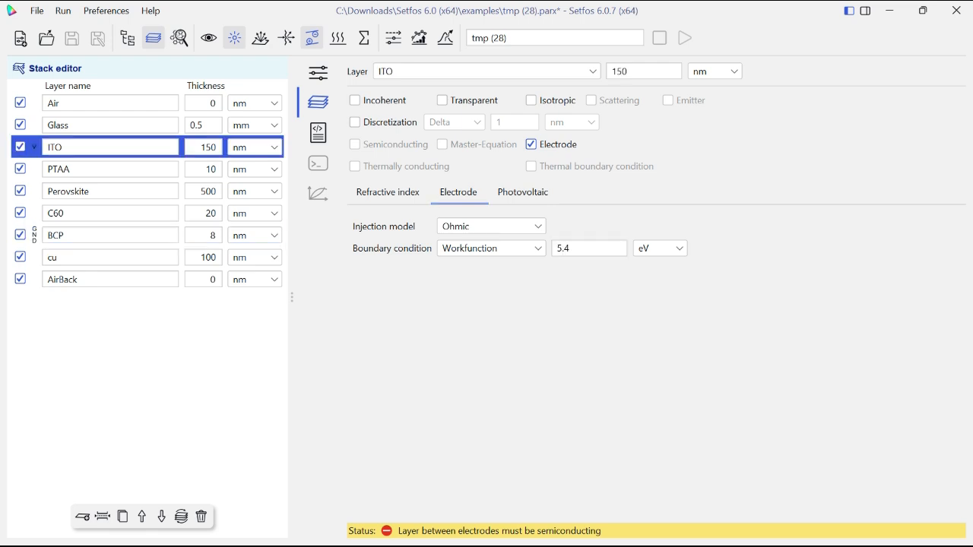
# - Mark the PTAA, Perovskite and C60 layers between the electrodes as semiconducting
pyautogui.click(106, 170)
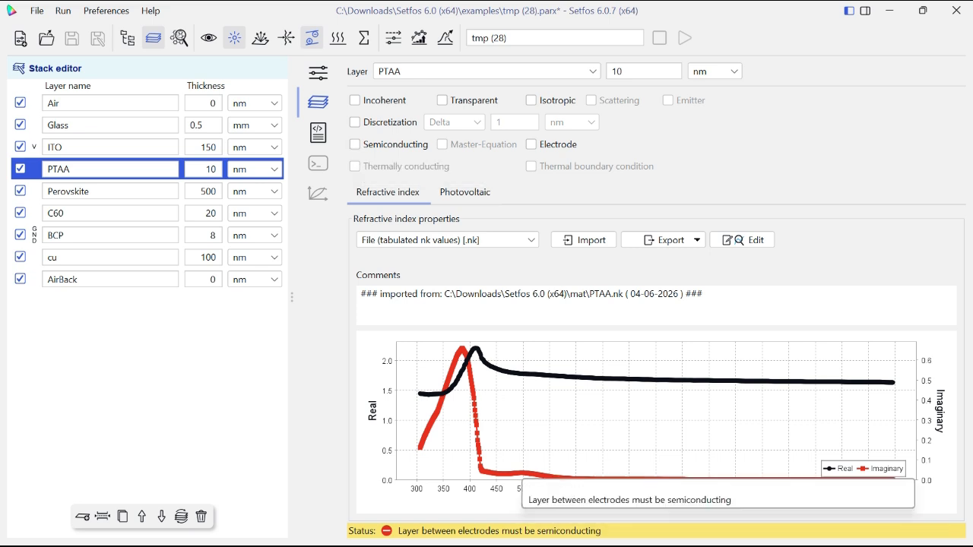
pyautogui.click(355, 144)
pyautogui.click(106, 192)
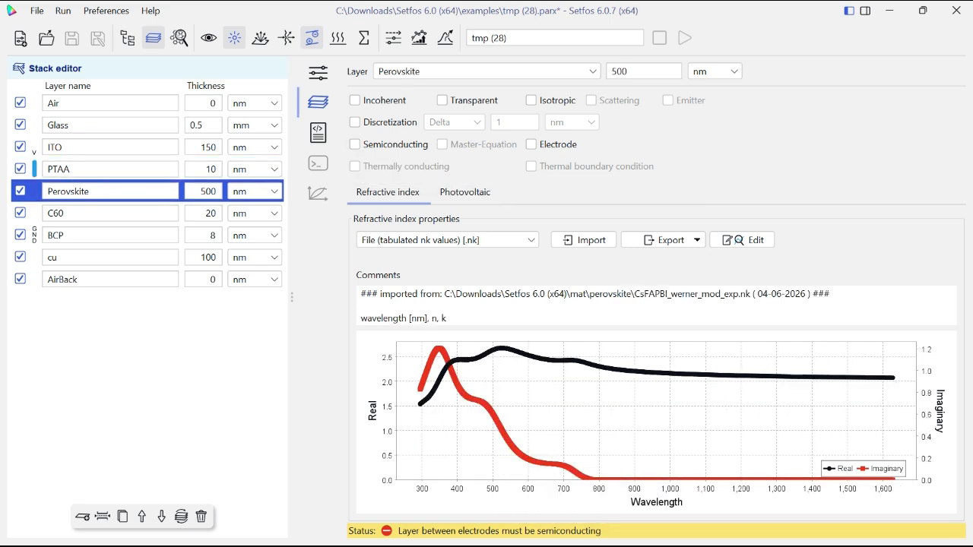
pyautogui.click(355, 144)
pyautogui.click(106, 214)
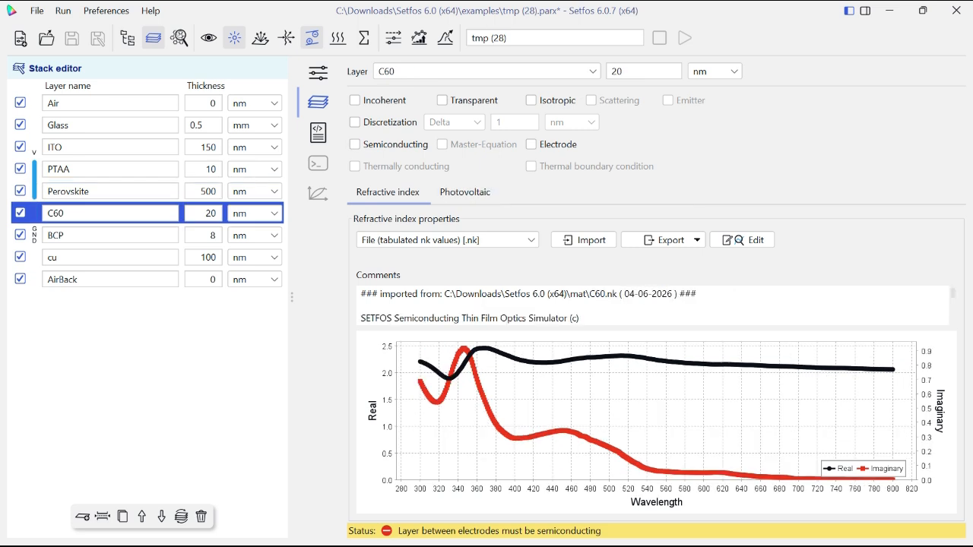
pyautogui.click(355, 144)
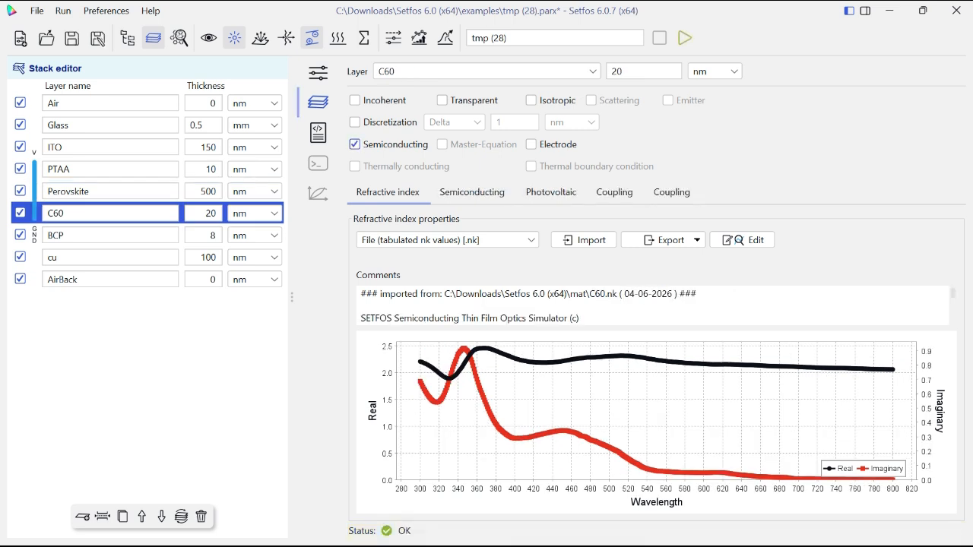
# - Import the electrical material PTAA.em from the mat folder into the PTAA layer and review its charge and mobility parameters
pyautogui.click(106, 170)
pyautogui.click(472, 192)
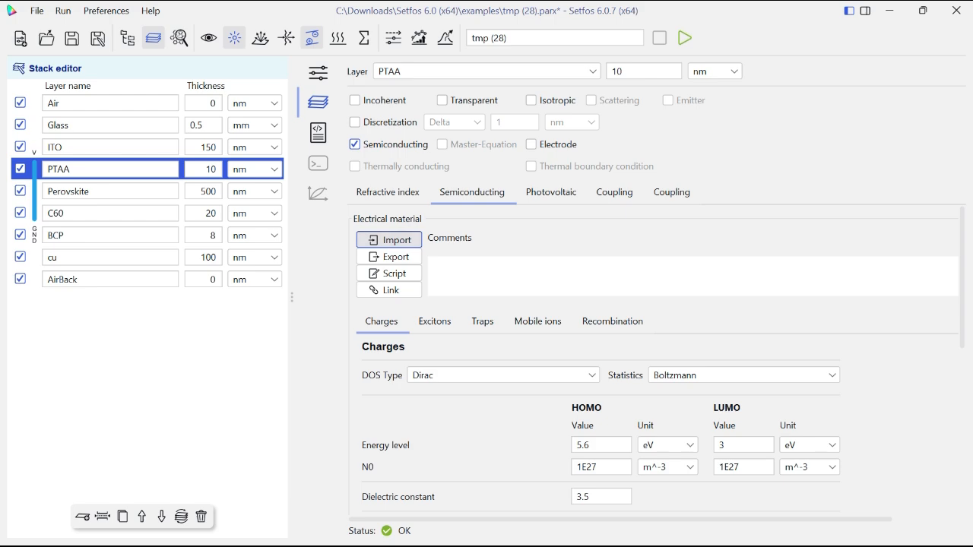
pyautogui.click(390, 240)
pyautogui.press('p')
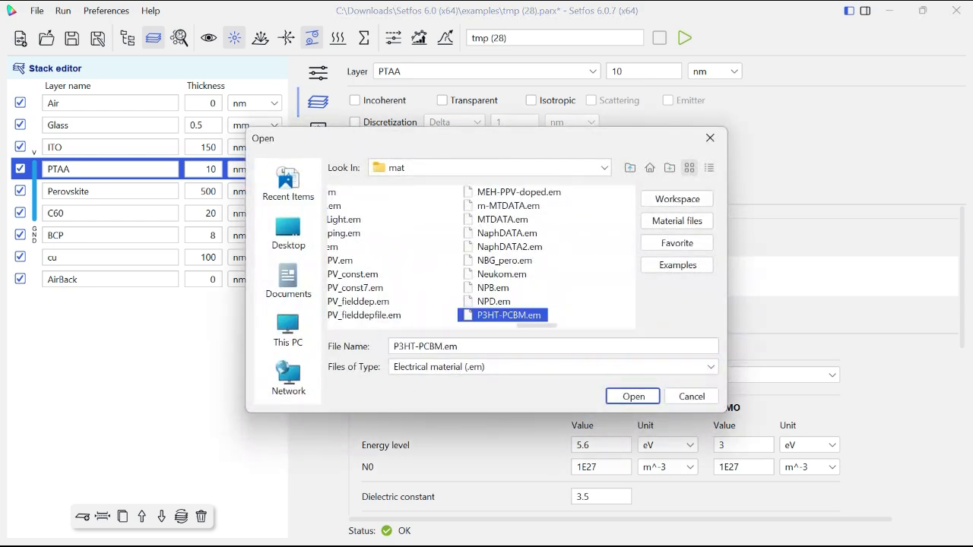
pyautogui.moveTo(537, 326); pyautogui.dragTo(613, 325)
pyautogui.press('p')
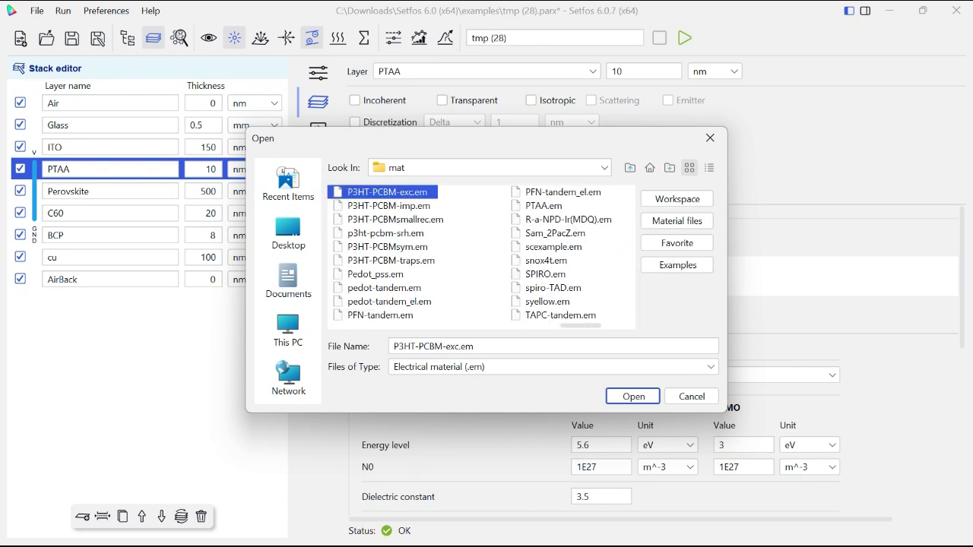
pyautogui.press('Down')
pyautogui.press('Return')
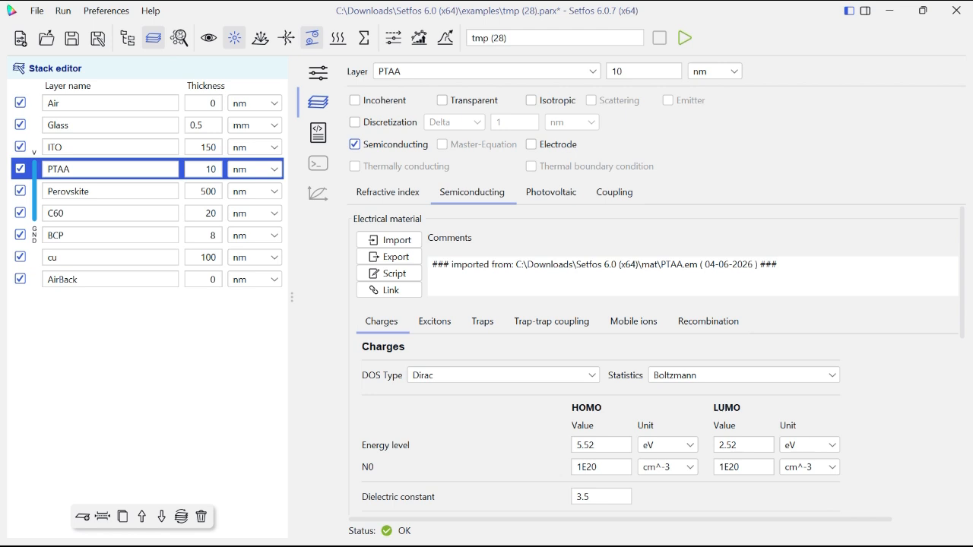
pyautogui.scroll(-5, 662, 357)
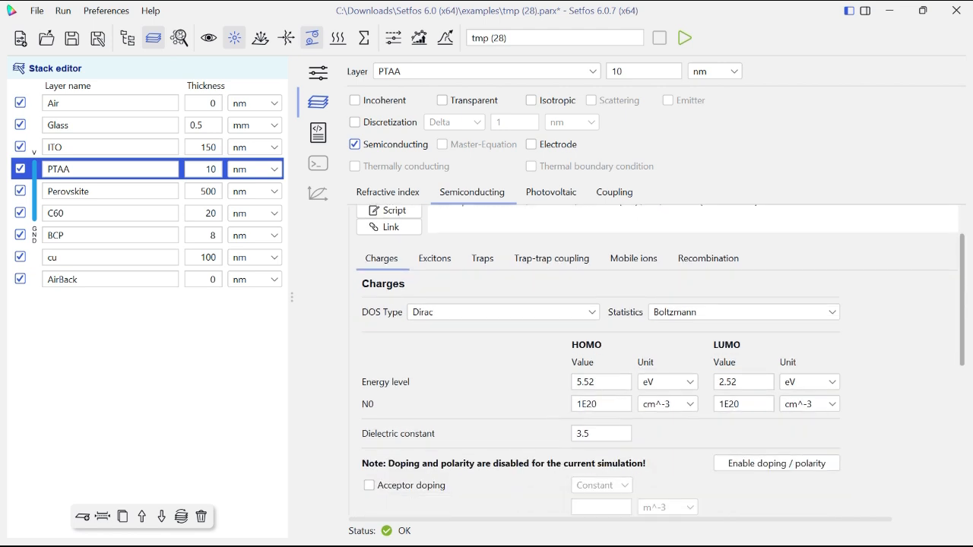
pyautogui.scroll(-3, 661, 358)
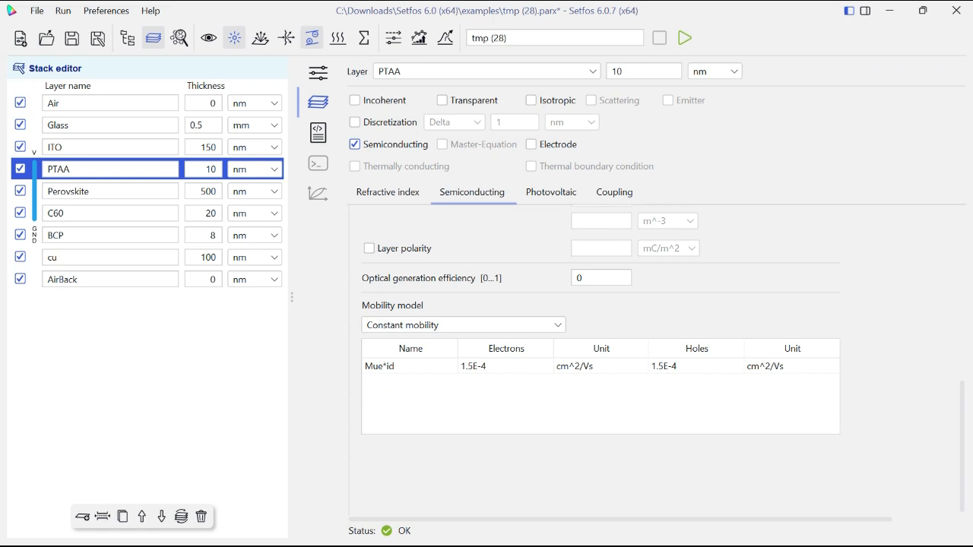
# - Examine the PTAA layer's mobility model, DOS type and charge statistics settings
pyautogui.click(463, 324)
pyautogui.press('Escape')
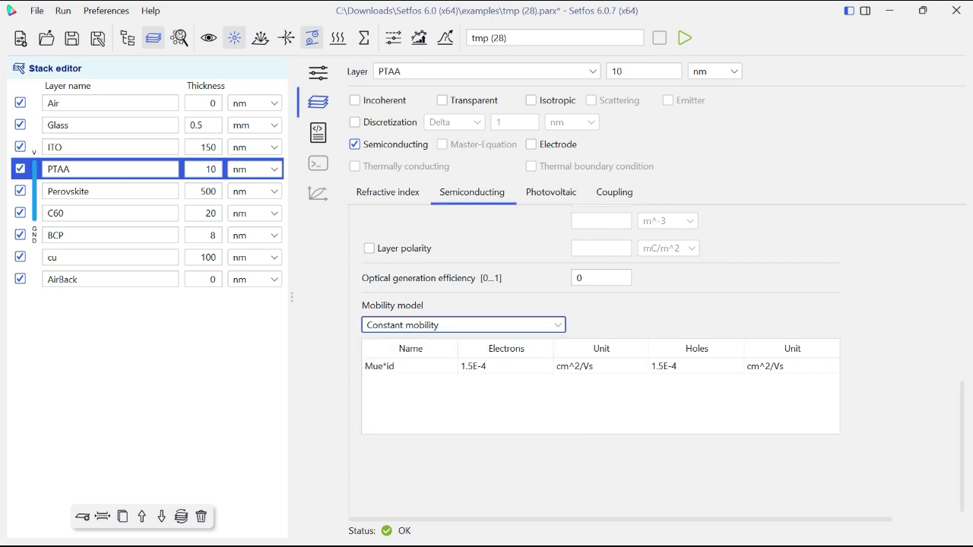
pyautogui.scroll(5, 600, 357)
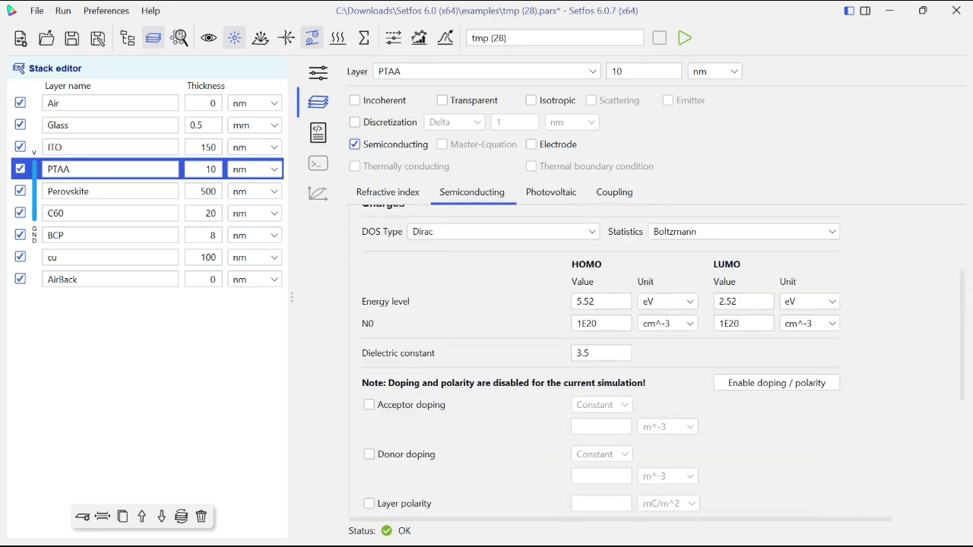
pyautogui.scroll(2, 654, 357)
pyautogui.click(503, 296)
pyautogui.click(503, 296)
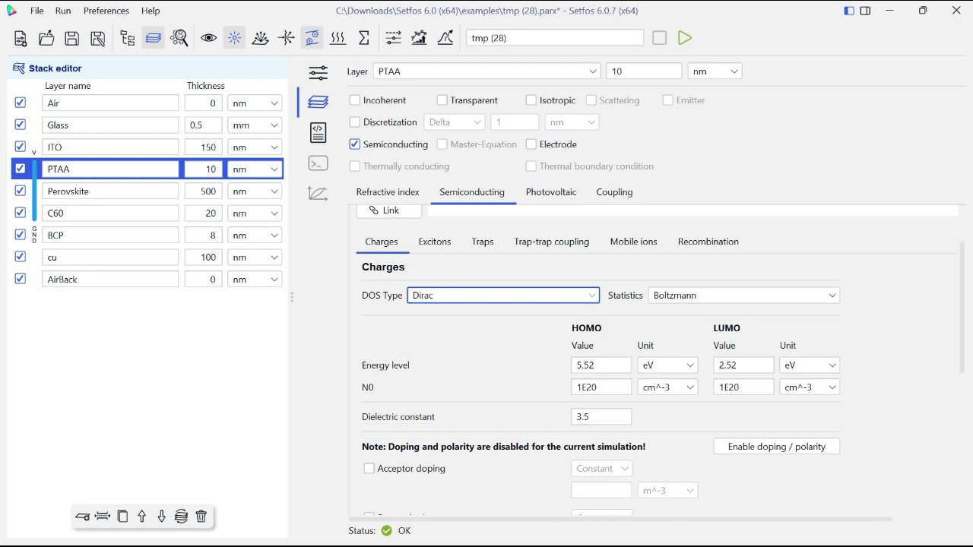
pyautogui.click(743, 296)
pyautogui.click(684, 310)
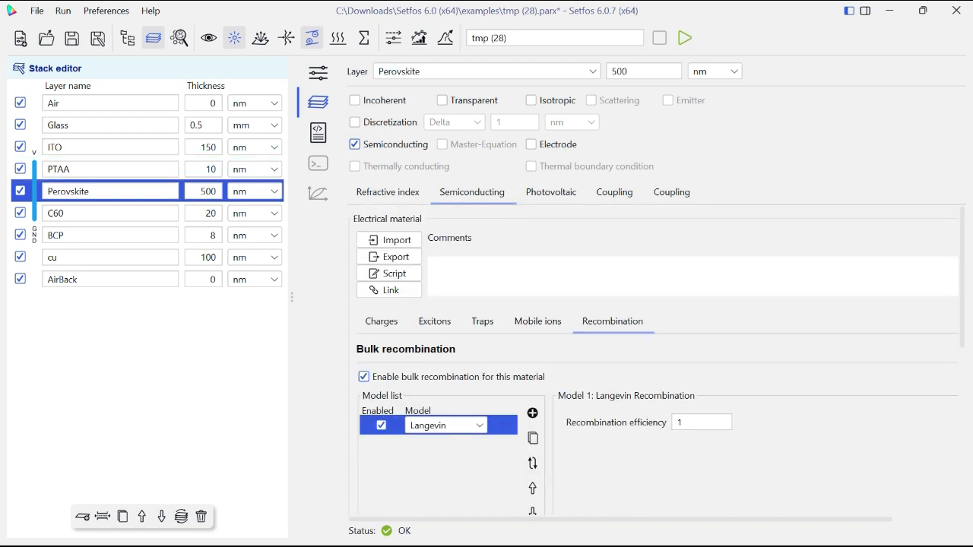
# - Import the electrical material PEROVSKITE.em from the perovskite folder into the Perovskite layer and review its trap, mobile ion and recombination parameters
pyautogui.click(389, 239)
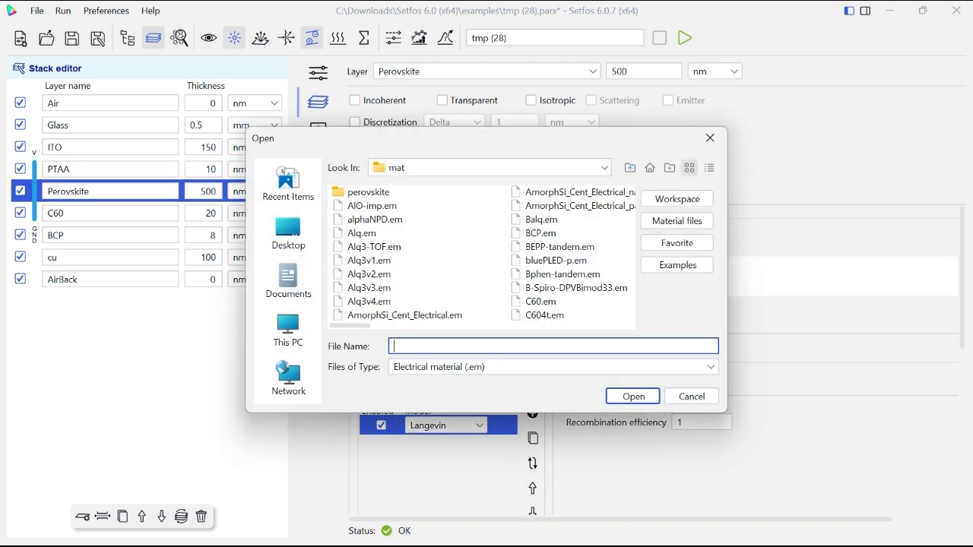
pyautogui.doubleClick(368, 193)
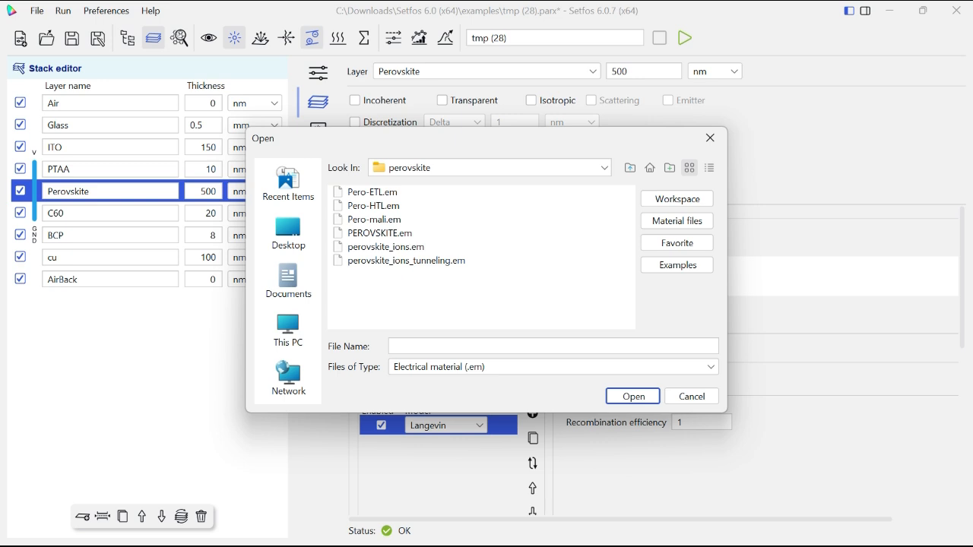
pyautogui.click(378, 232)
pyautogui.click(633, 396)
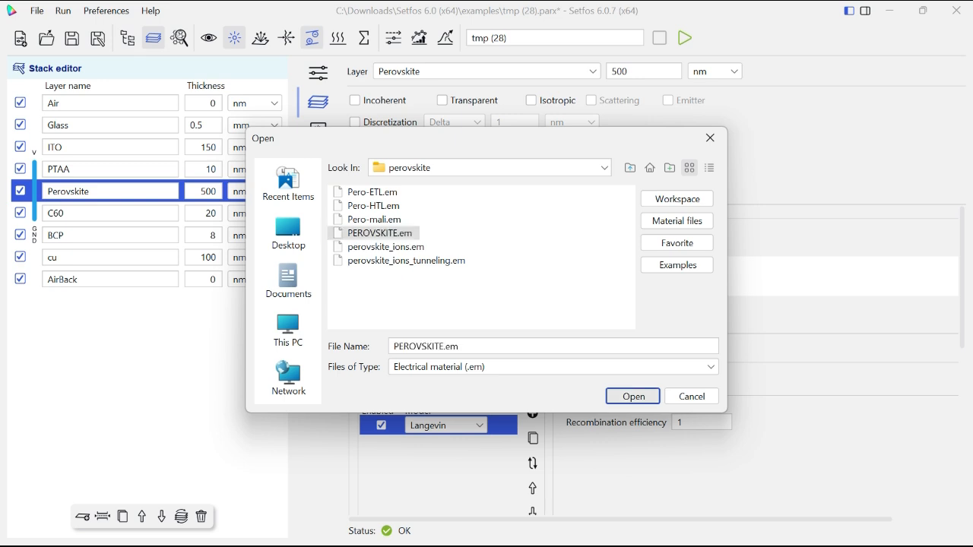
pyautogui.click(434, 320)
pyautogui.click(482, 321)
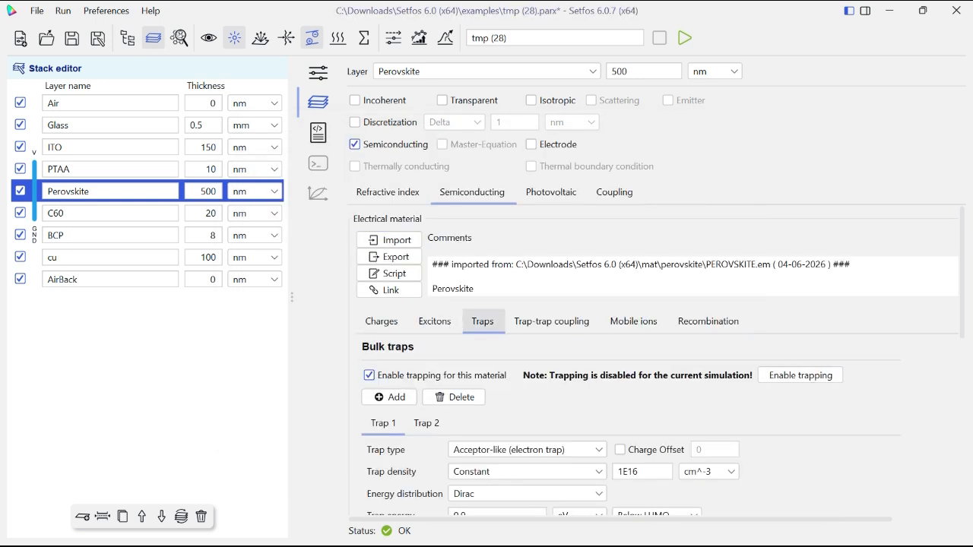
pyautogui.click(552, 320)
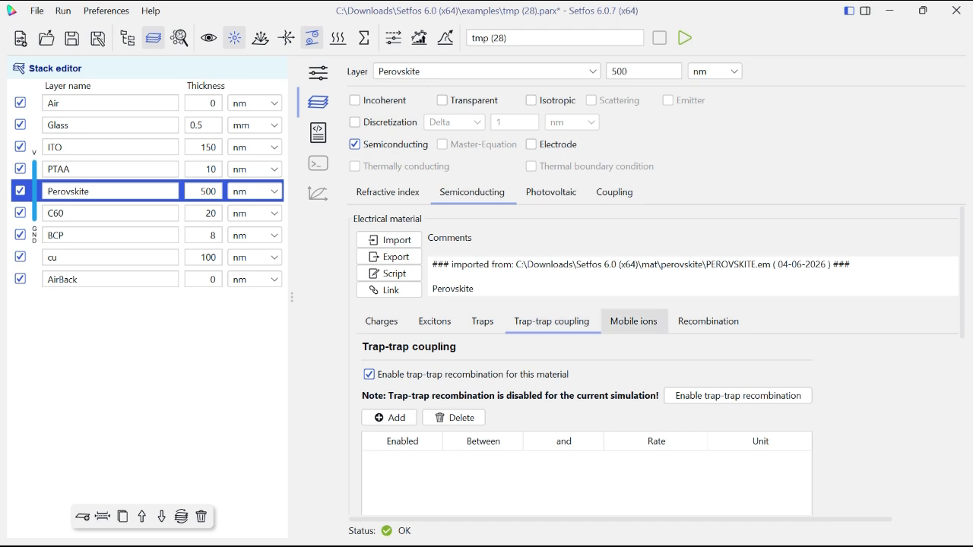
pyautogui.click(634, 321)
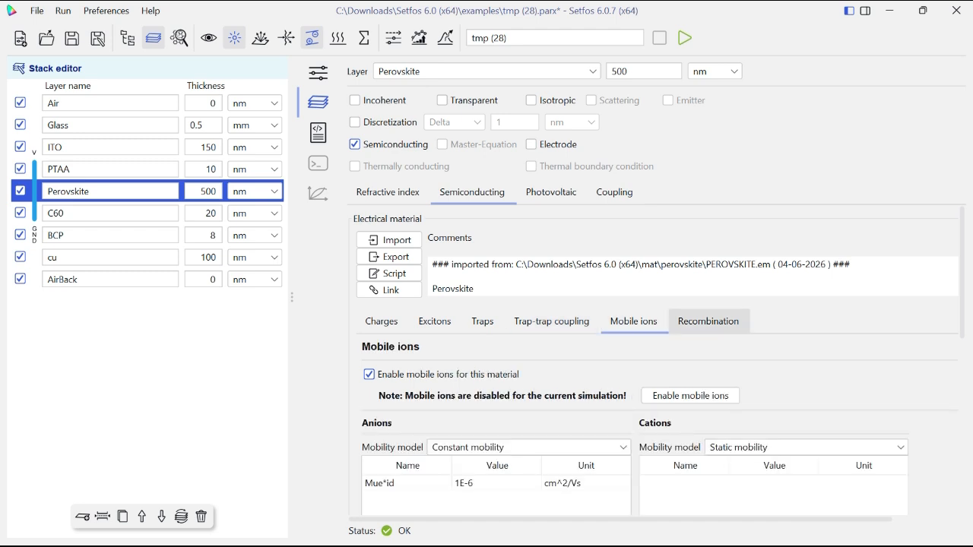
pyautogui.click(708, 321)
# - Import the electrical material C60.em from the mat folder into the C60 layer and review its exciton, trap, mobile ion and recombination parameters
pyautogui.click(110, 213)
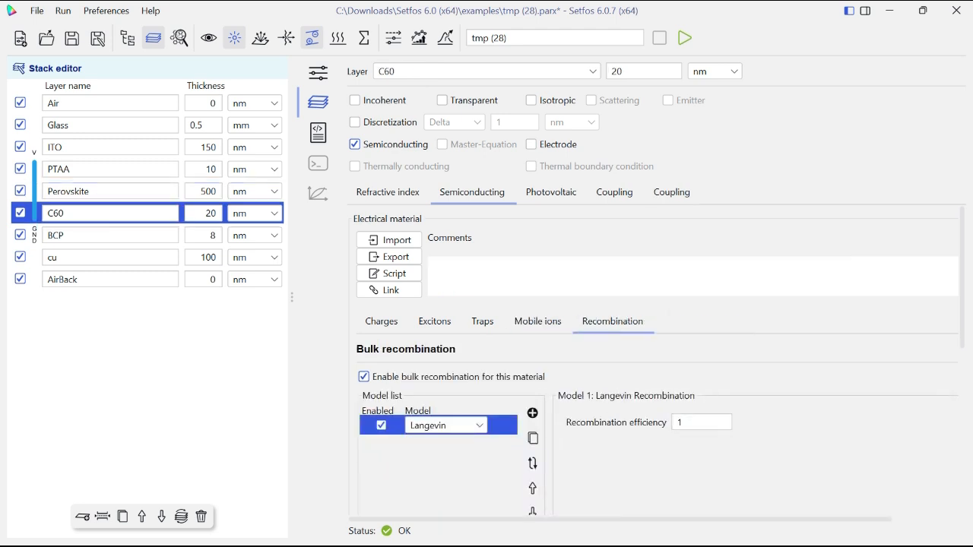
pyautogui.click(381, 321)
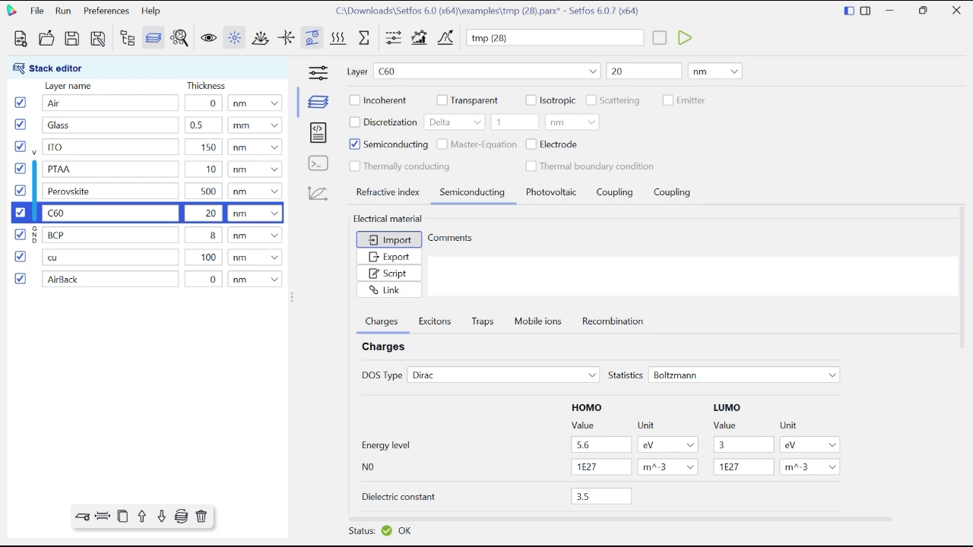
pyautogui.click(391, 240)
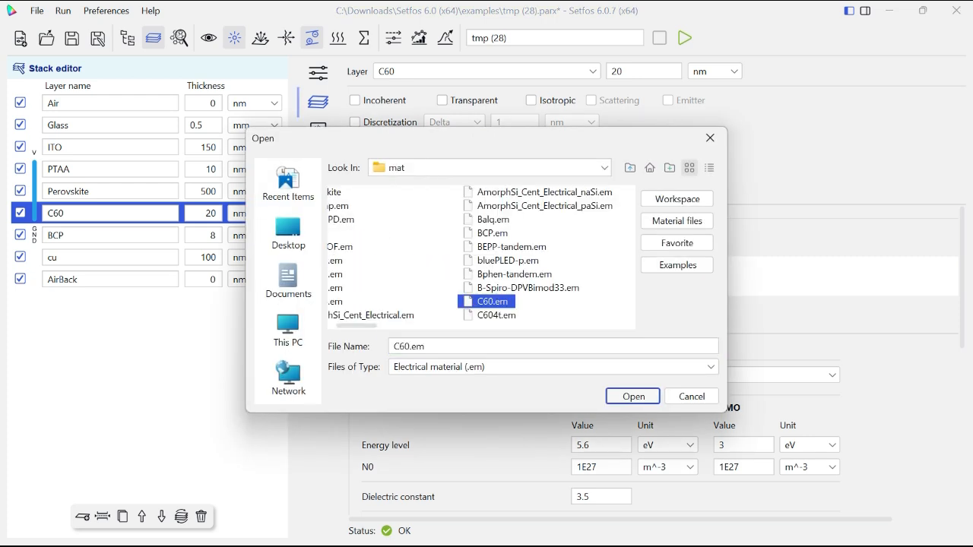
pyautogui.click(633, 396)
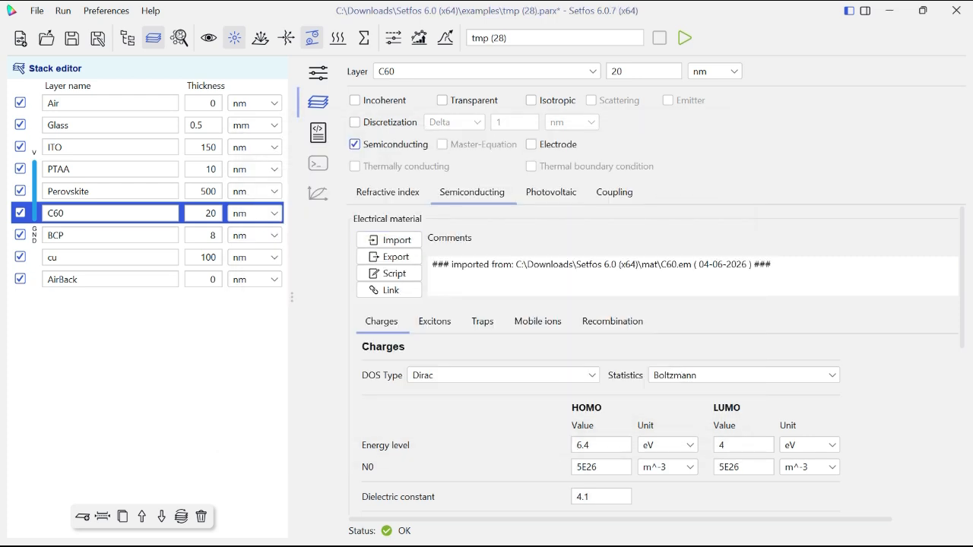
pyautogui.click(435, 321)
pyautogui.click(483, 322)
pyautogui.click(538, 322)
pyautogui.click(613, 321)
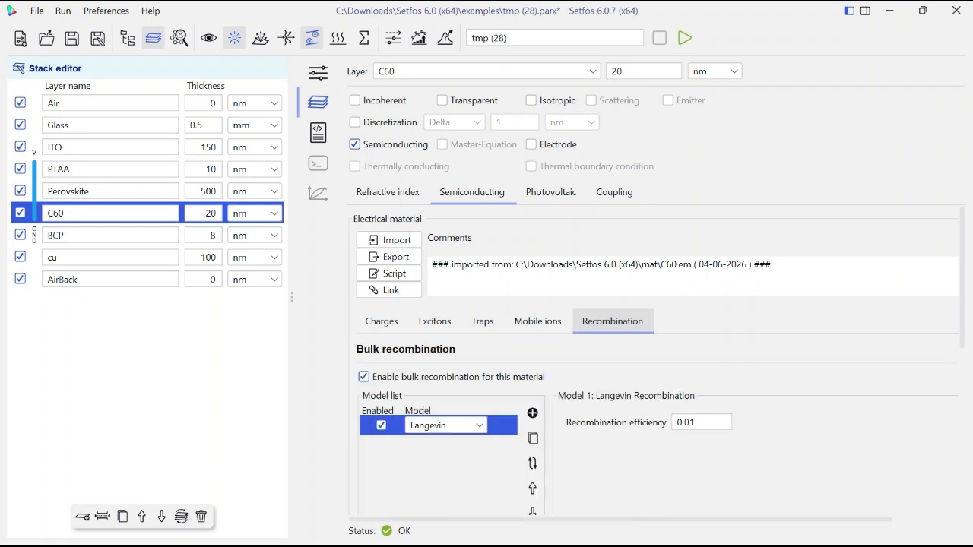
pyautogui.click(435, 322)
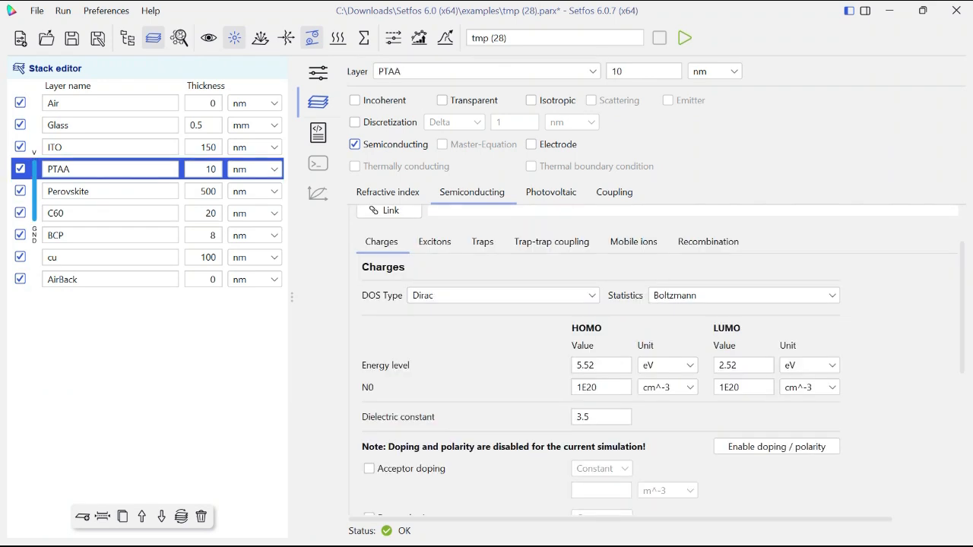
# - Open the electrical parameters of the electro-thermal simulation settings
pyautogui.click(318, 72)
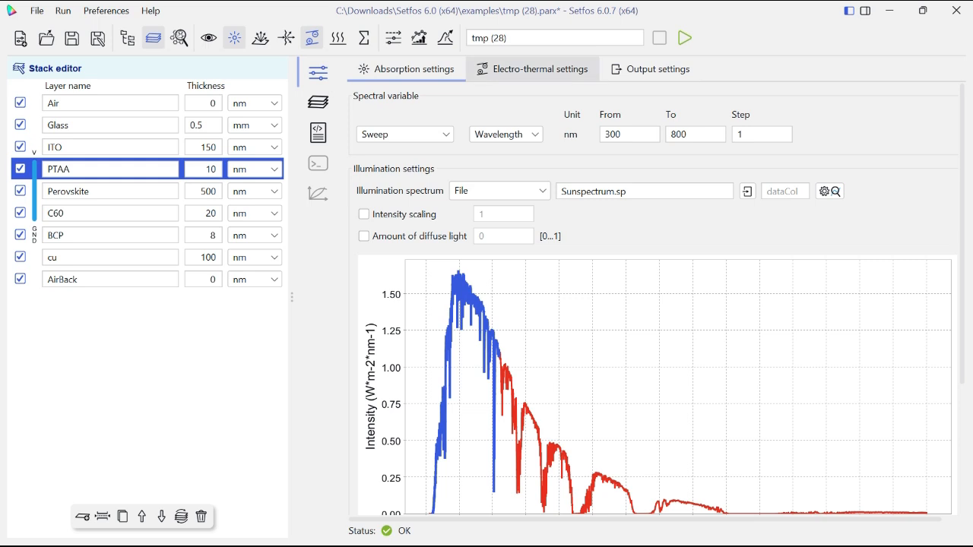
pyautogui.click(532, 69)
pyautogui.click(374, 127)
# - Try the Transient mode and explore its transient electrical, illumination and temperature signals
pyautogui.click(422, 102)
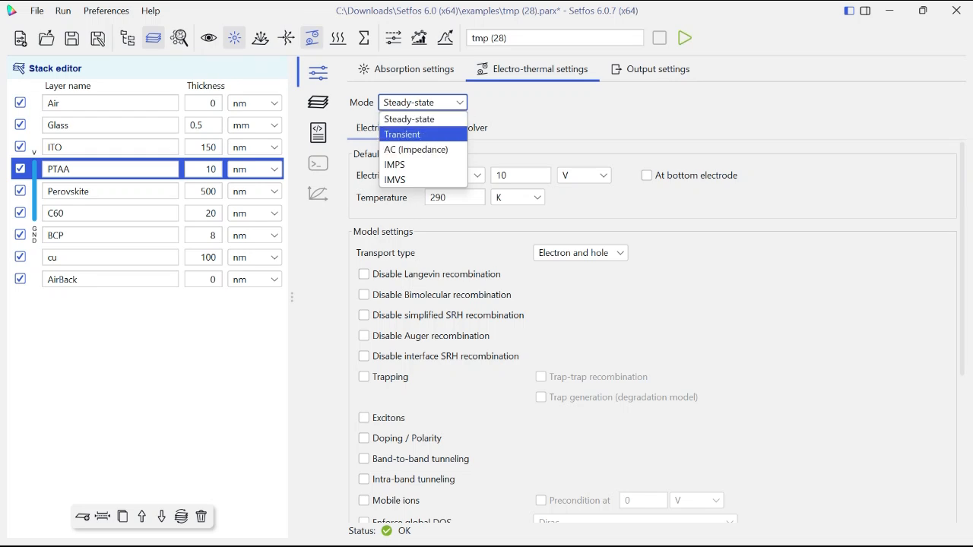
pyautogui.click(426, 135)
pyautogui.click(449, 128)
pyautogui.click(539, 128)
pyautogui.click(355, 209)
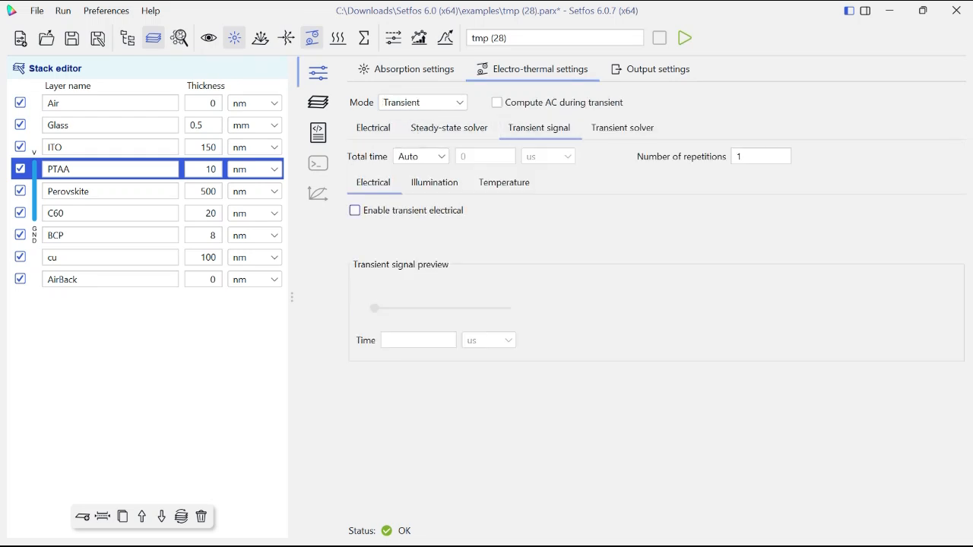
pyautogui.click(435, 183)
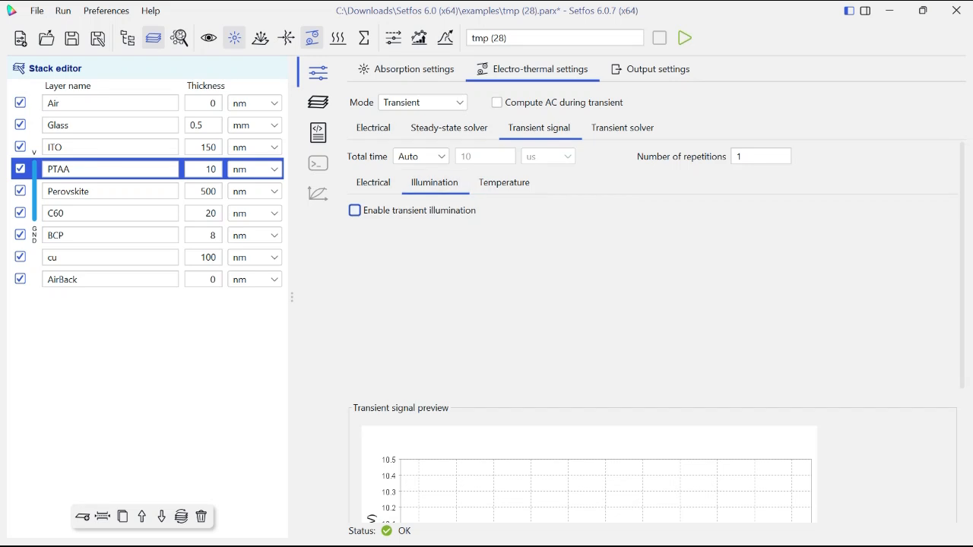
pyautogui.click(354, 211)
pyautogui.click(504, 183)
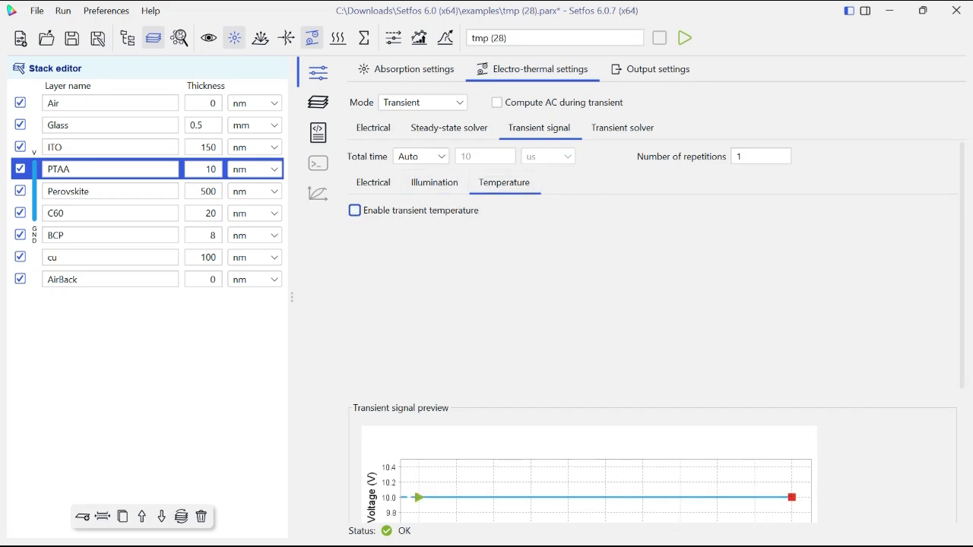
pyautogui.click(354, 210)
pyautogui.click(355, 210)
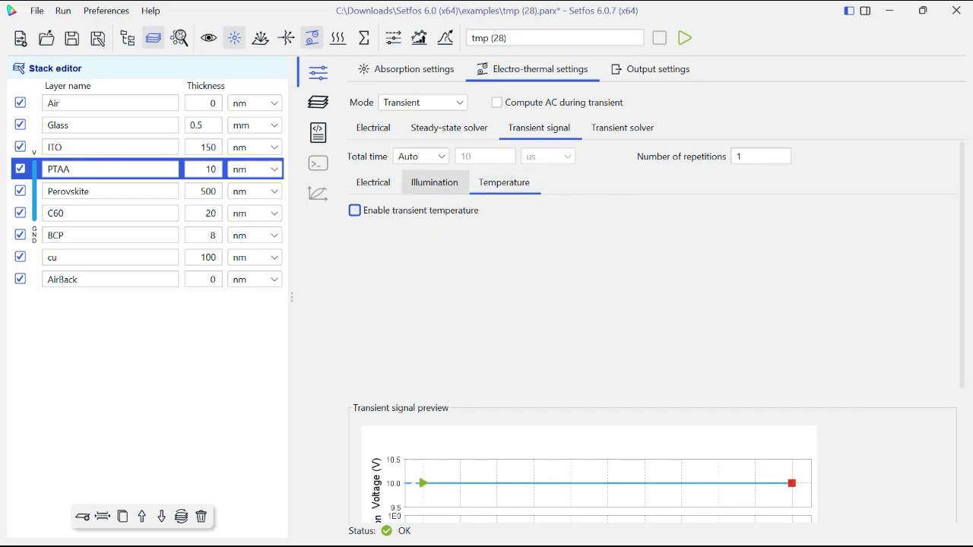
# - Disable the transient illumination and electrical signals and return the electro-thermal mode to Steady-state
pyautogui.click(434, 183)
pyautogui.click(355, 211)
pyautogui.click(373, 182)
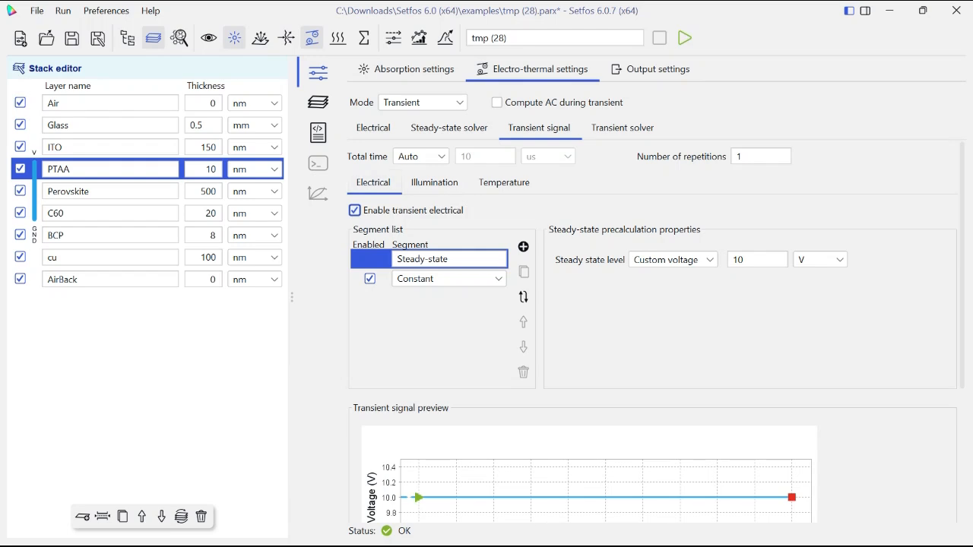
pyautogui.click(355, 210)
pyautogui.click(422, 102)
pyautogui.click(408, 120)
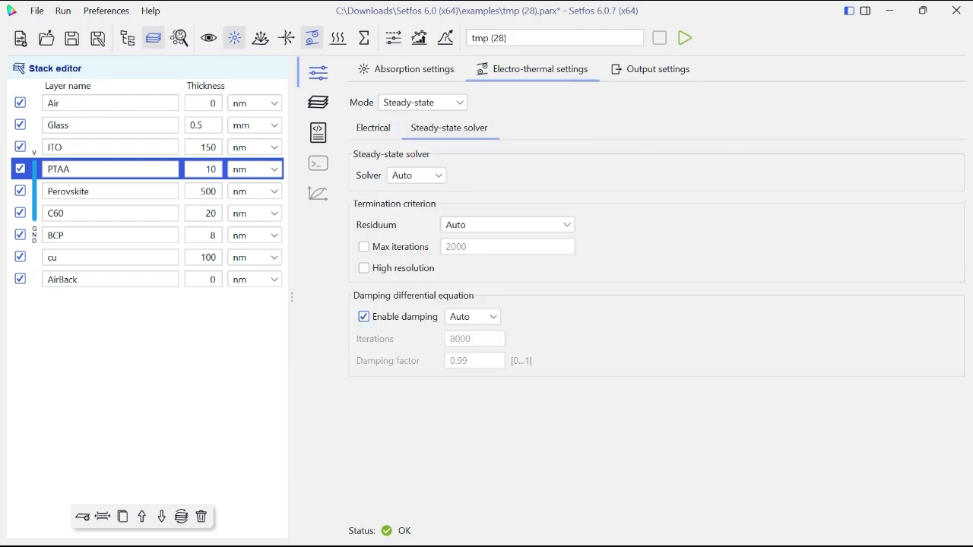
# - Set the default electrical source voltage to 1.8 V and the temperature to 300 K
pyautogui.click(373, 127)
pyautogui.scroll(-2, 652, 332)
pyautogui.scroll(2, 652, 332)
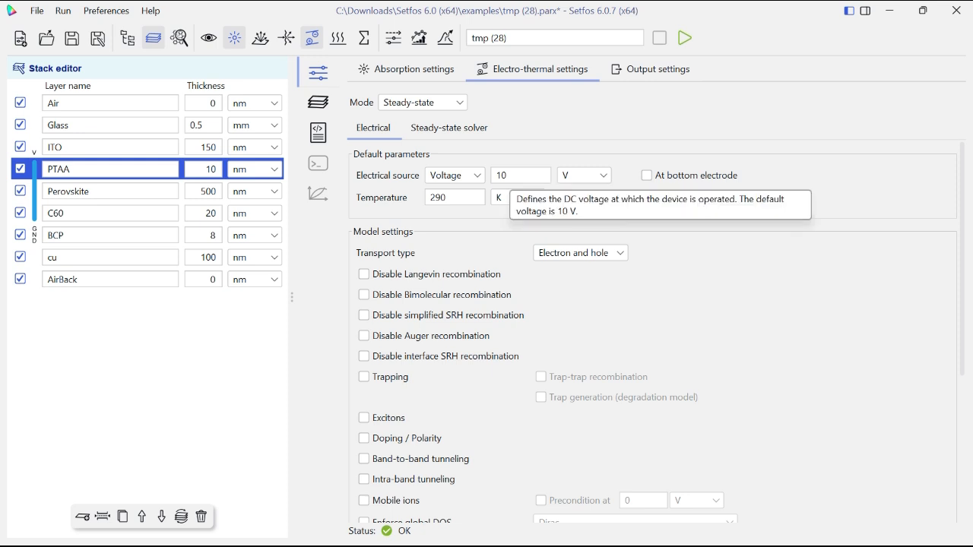
pyautogui.doubleClick(508, 175)
pyautogui.write('1.8')
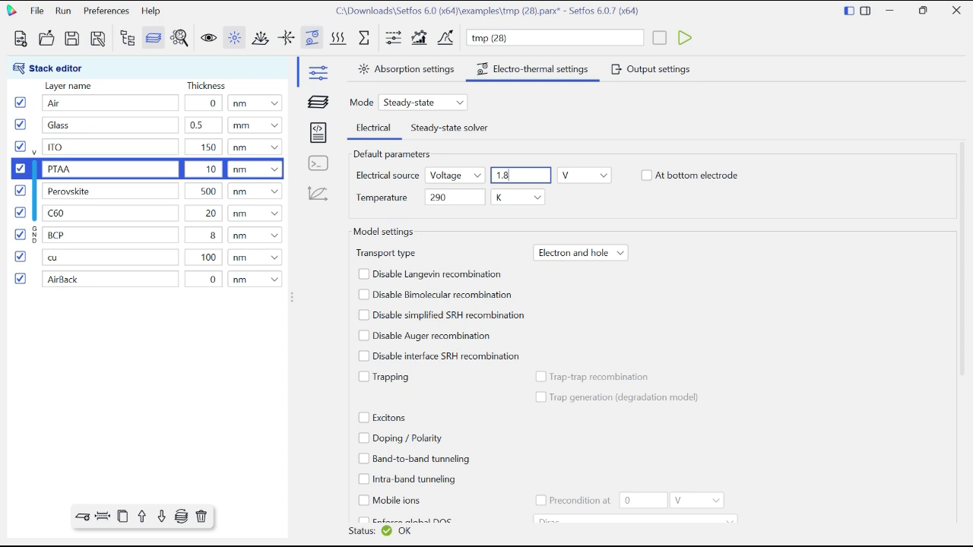
pyautogui.press('Tab')
pyautogui.press('BackSpace')
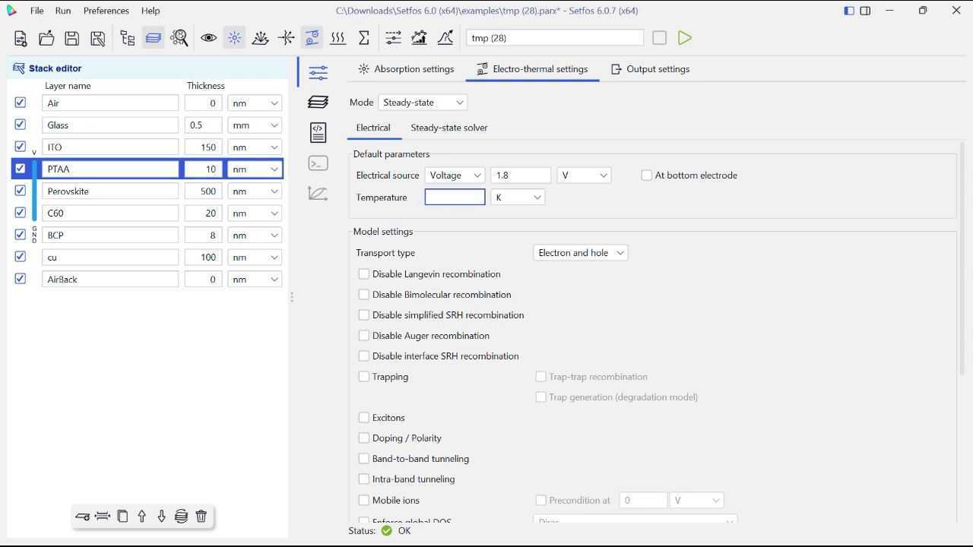
pyautogui.write('300')
# - Enable trapping with trap-trap recombination, doping/polarity and mobile ions in the electrical model settings
pyautogui.scroll(-3, 653, 331)
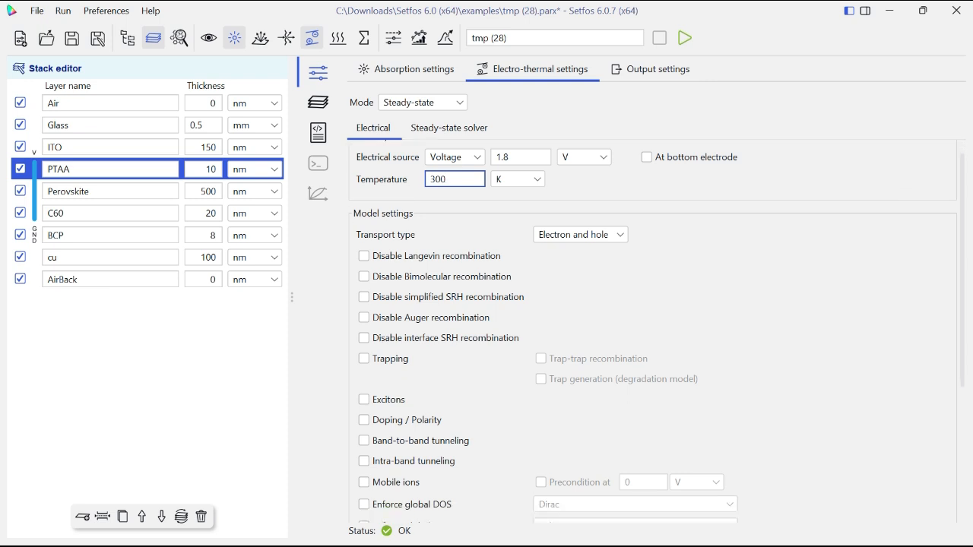
pyautogui.click(364, 350)
pyautogui.click(364, 410)
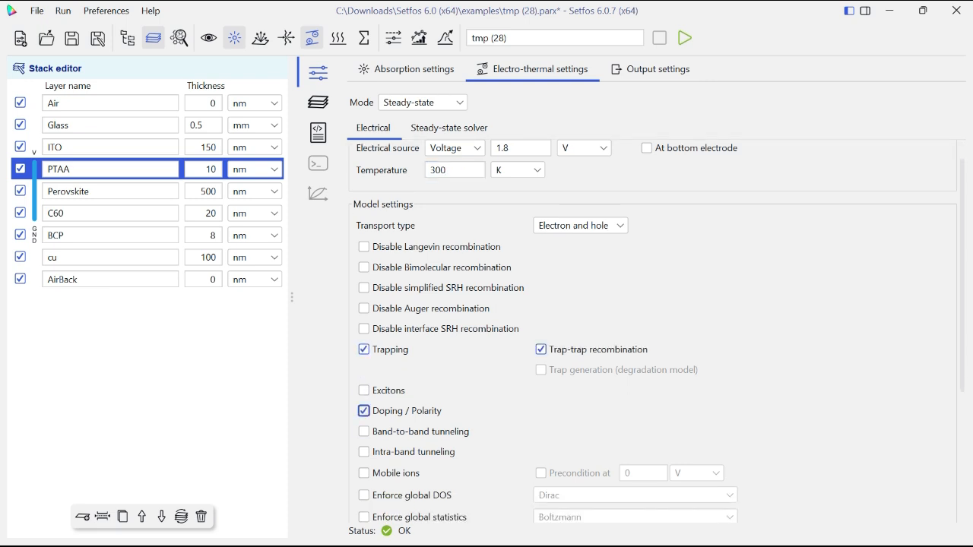
pyautogui.scroll(-1, 365, 410)
pyautogui.click(364, 436)
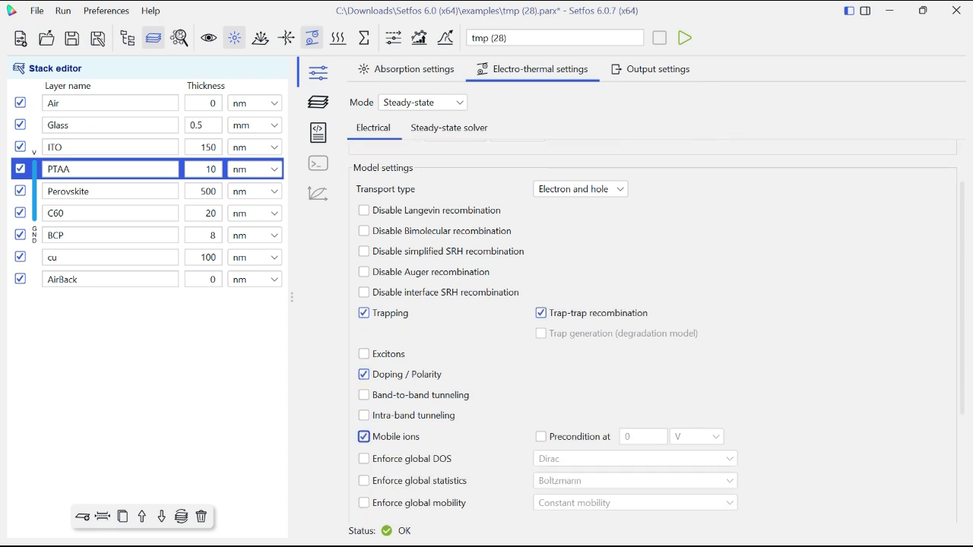
# - Check the Perovskite layer's bulk trap parameters against the electro-thermal model and electrical circuit settings
pyautogui.click(110, 192)
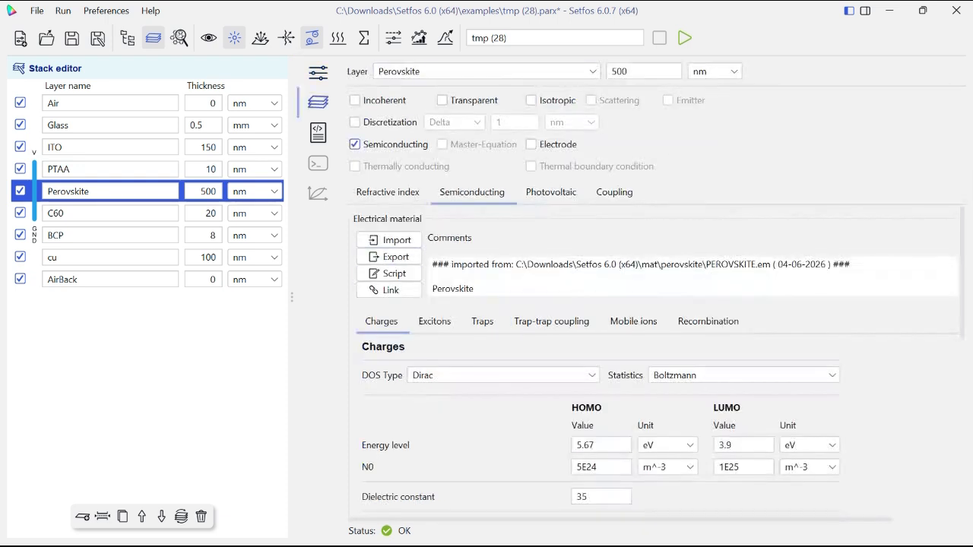
pyautogui.click(435, 322)
pyautogui.click(482, 322)
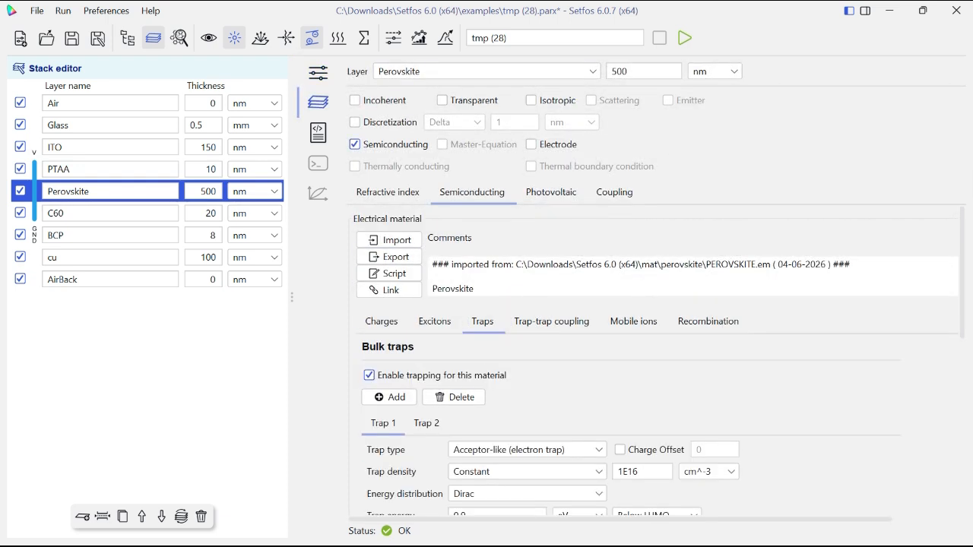
pyautogui.click(318, 72)
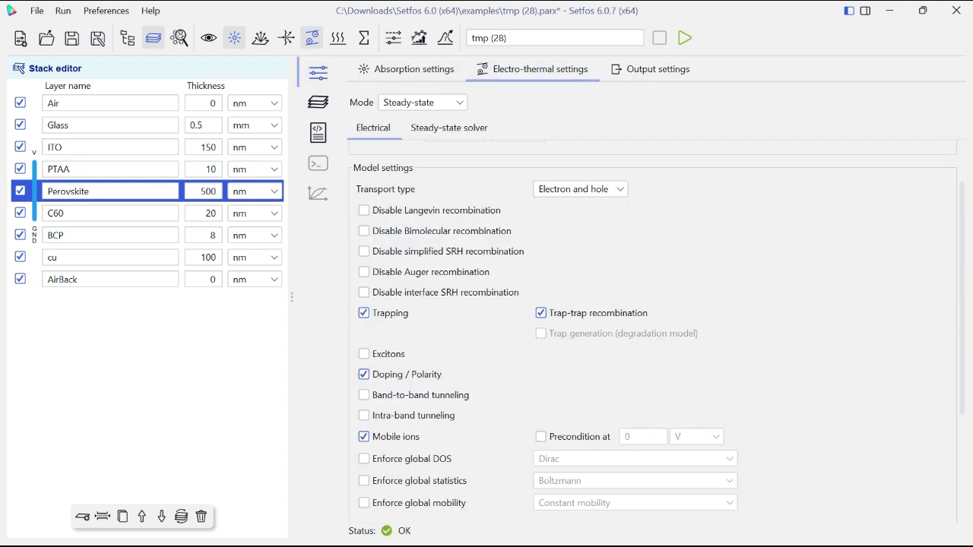
pyautogui.scroll(-2, 653, 334)
pyautogui.scroll(-4, 654, 334)
pyautogui.scroll(3, 654, 334)
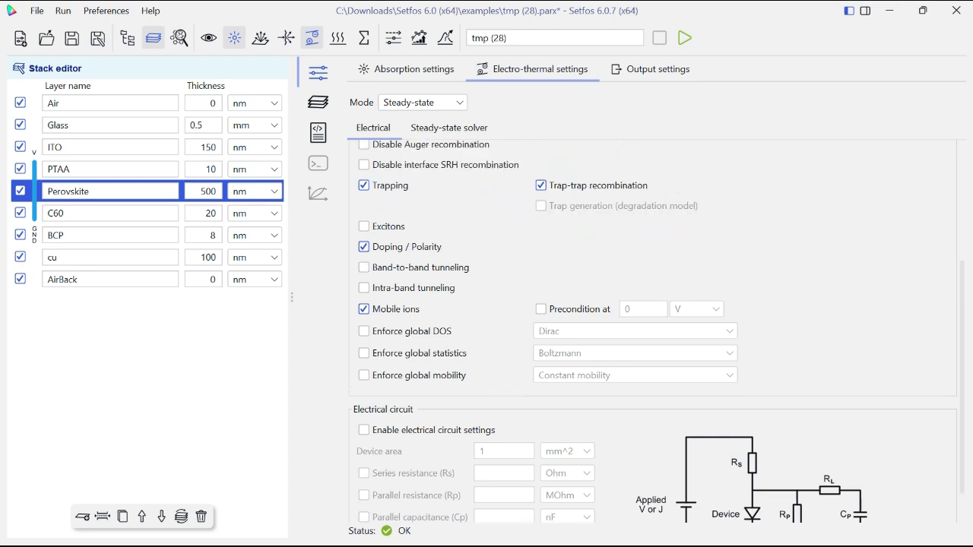
pyautogui.scroll(3, 653, 335)
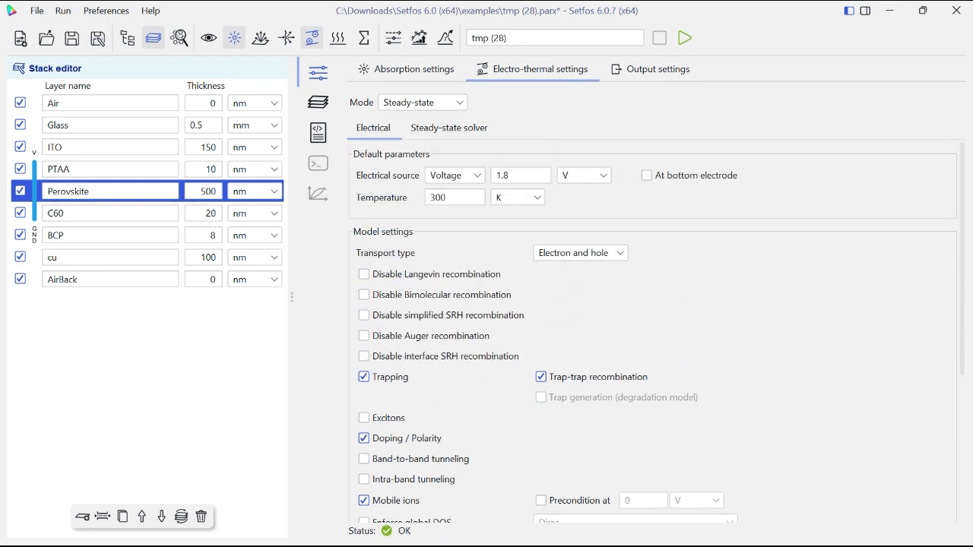
# - Activate the thermal simulation mode so thermal model calculations are enabled
pyautogui.click(318, 102)
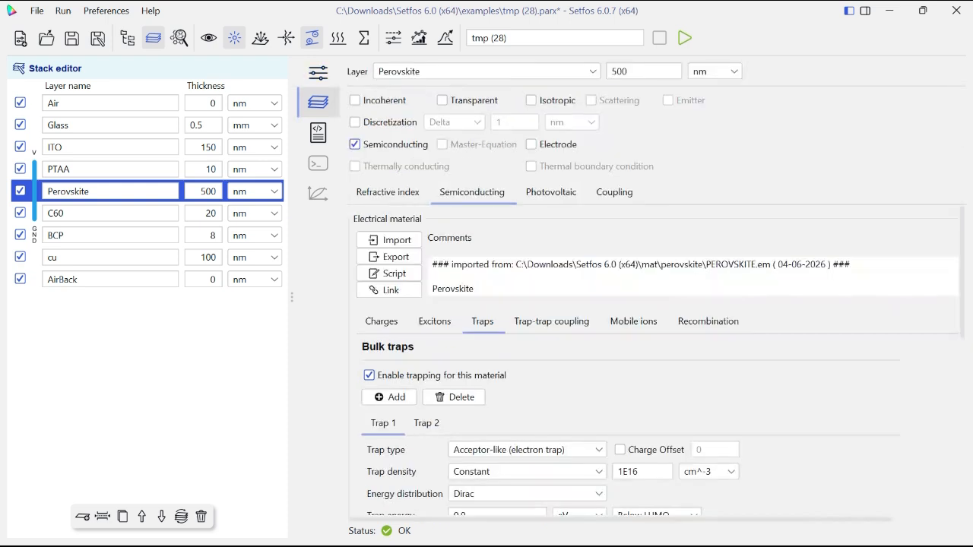
pyautogui.click(317, 72)
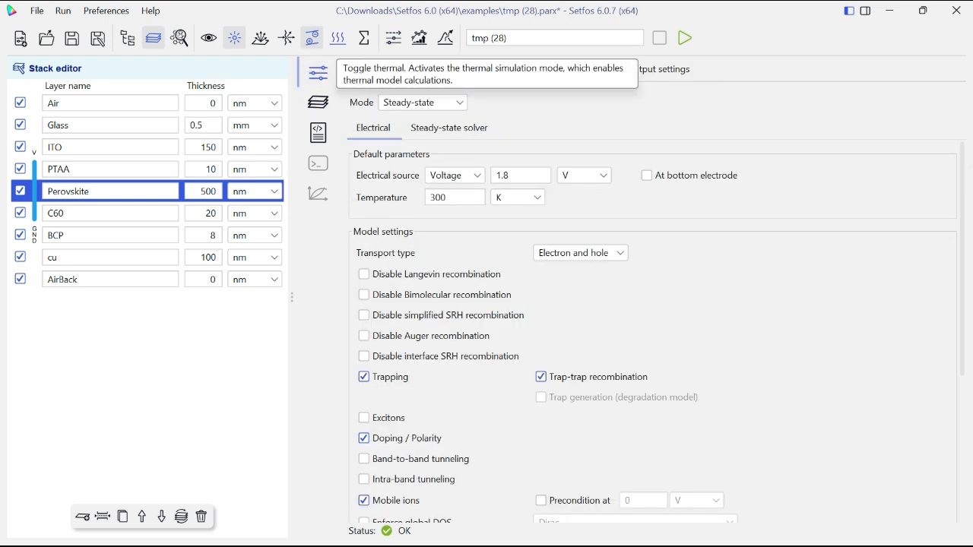
pyautogui.click(337, 37)
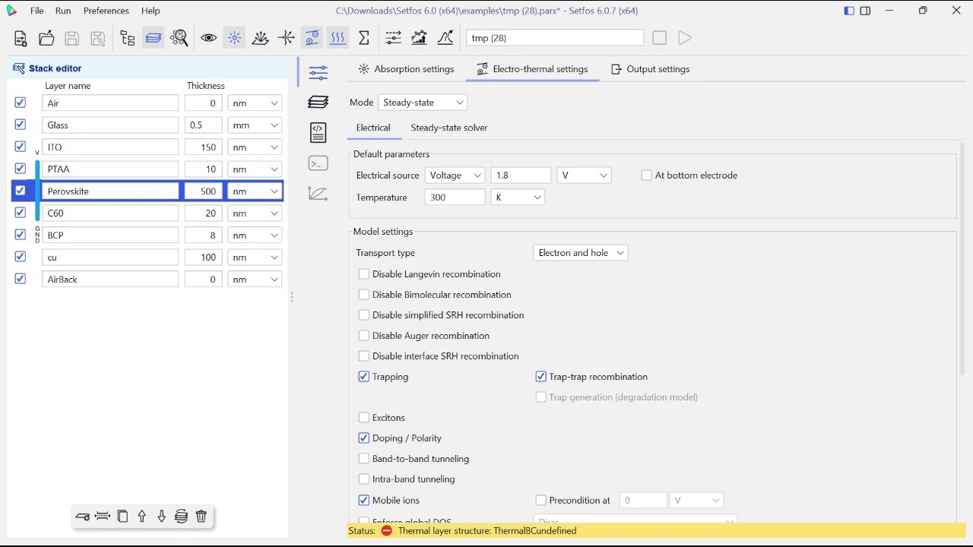
# - Make the Air layer a thermal boundary condition at 300 K with a convective boundary instead of a fixed temperature
pyautogui.click(111, 126)
pyautogui.click(318, 73)
pyautogui.click(318, 102)
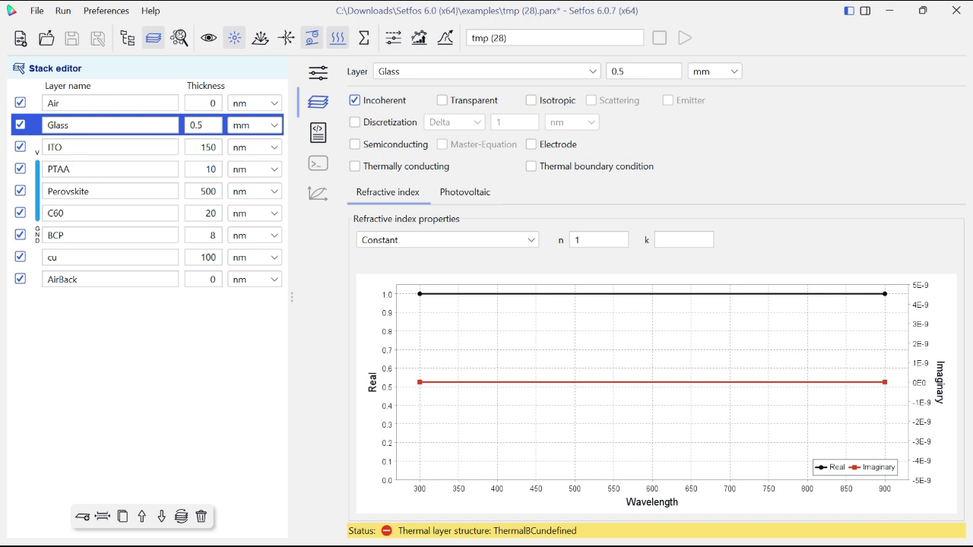
pyautogui.click(111, 103)
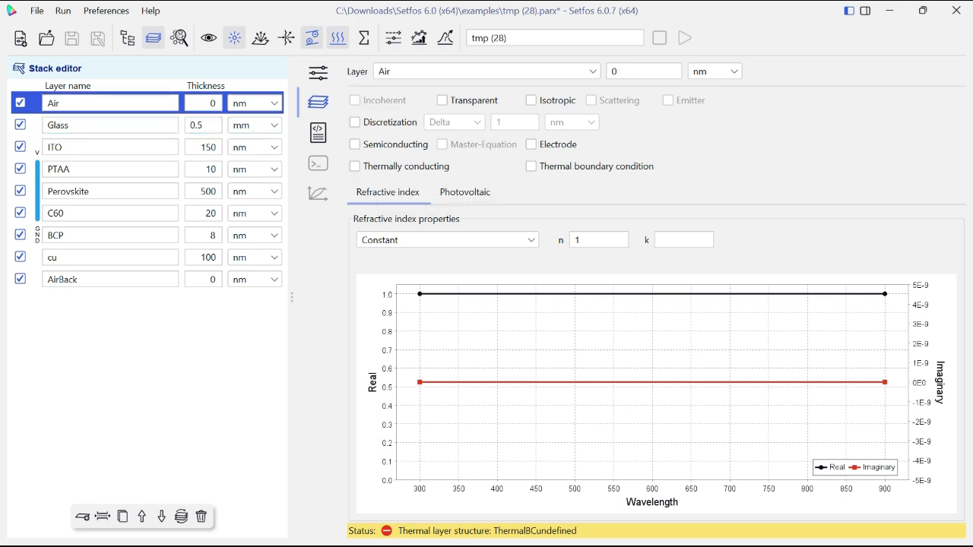
pyautogui.click(530, 166)
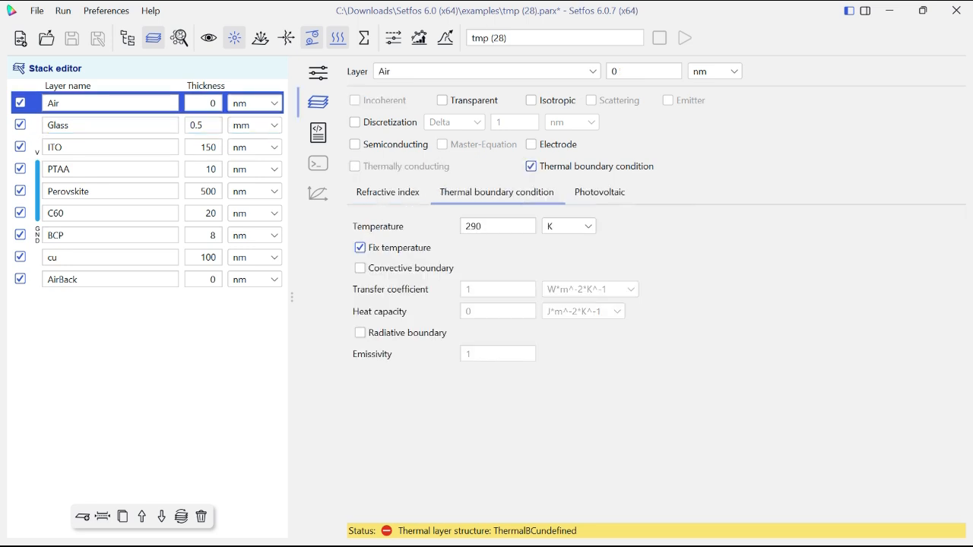
pyautogui.doubleClick(498, 226)
pyautogui.press('BackSpace')
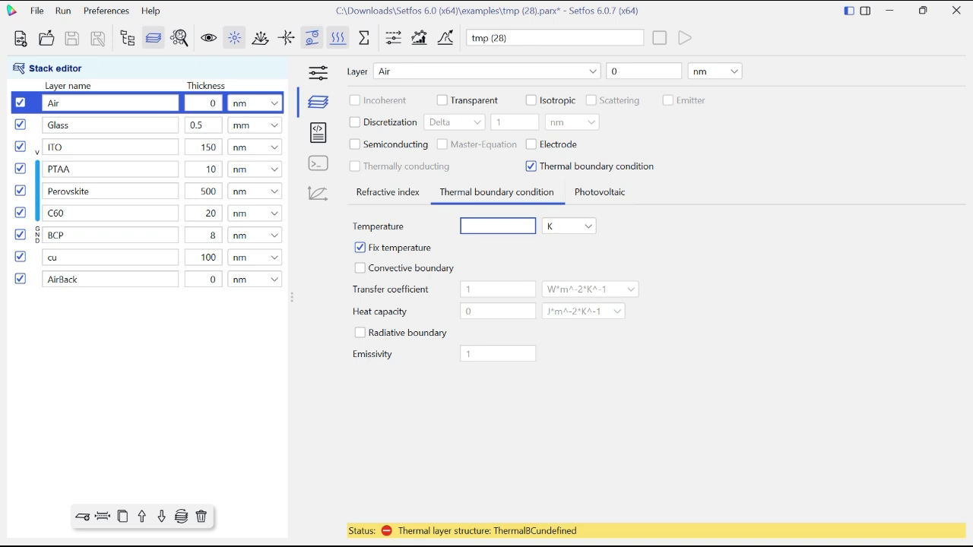
pyautogui.write('300')
pyautogui.click(360, 268)
pyautogui.click(360, 247)
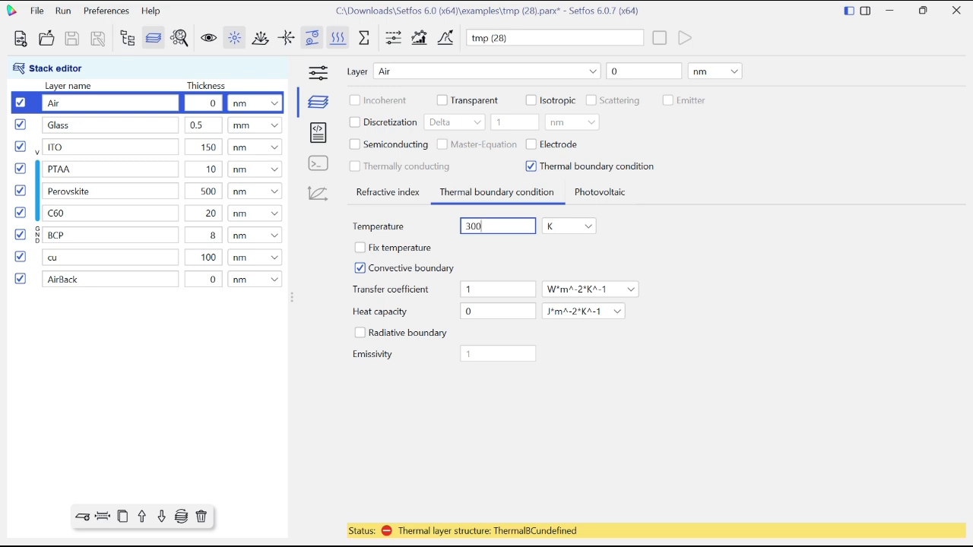
# - Set the Air layer's convective transfer coefficient to 100 W*m^-2*K^-1
pyautogui.doubleClick(479, 289)
pyautogui.write('1')
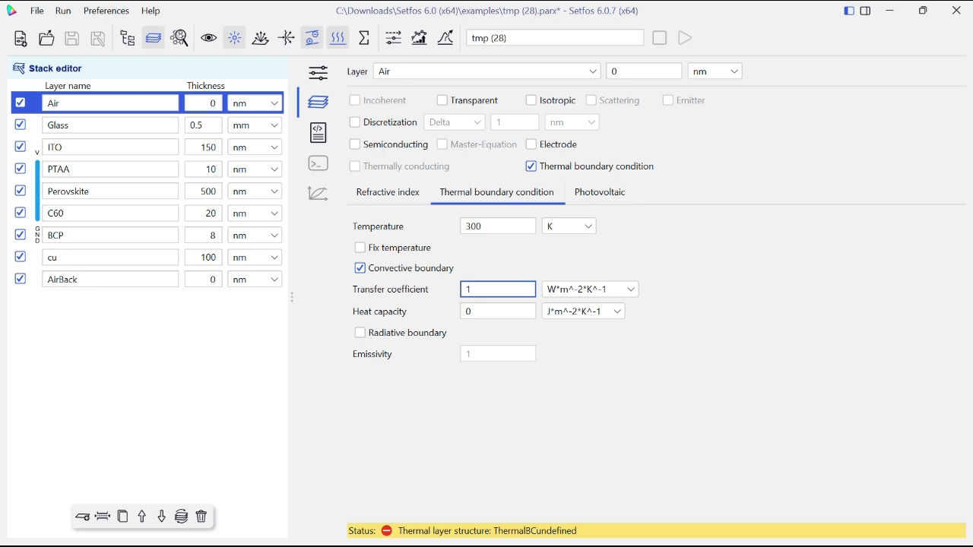
pyautogui.write('00')
pyautogui.click(592, 290)
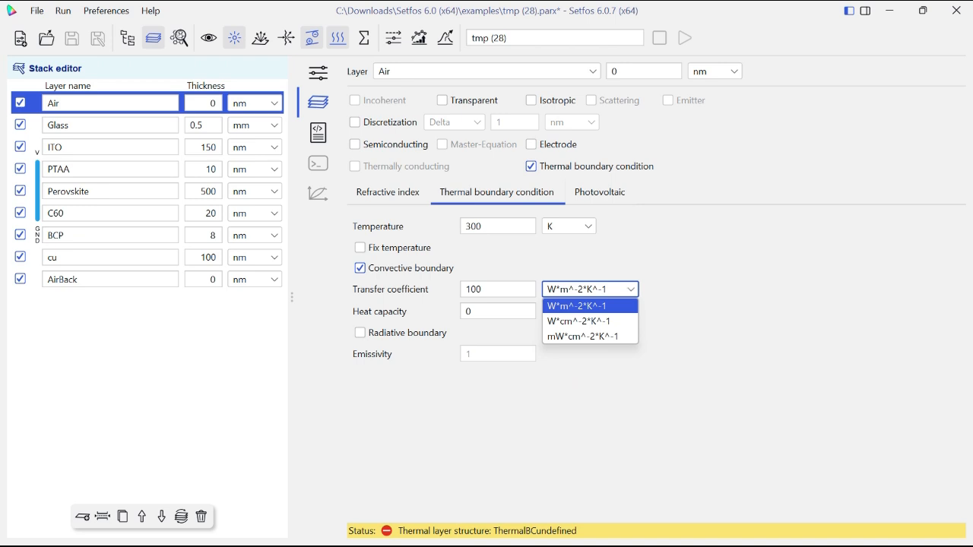
pyautogui.press('Escape')
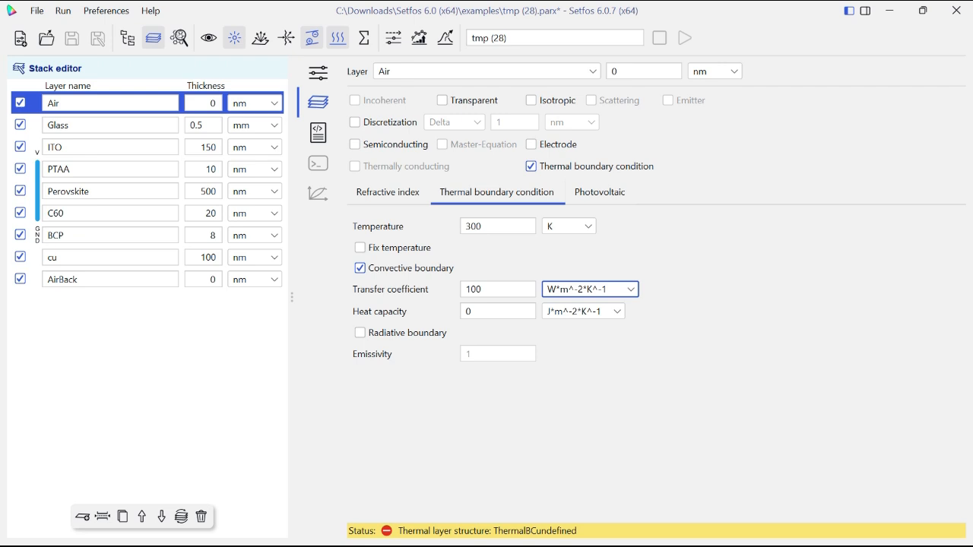
pyautogui.press('Tab')
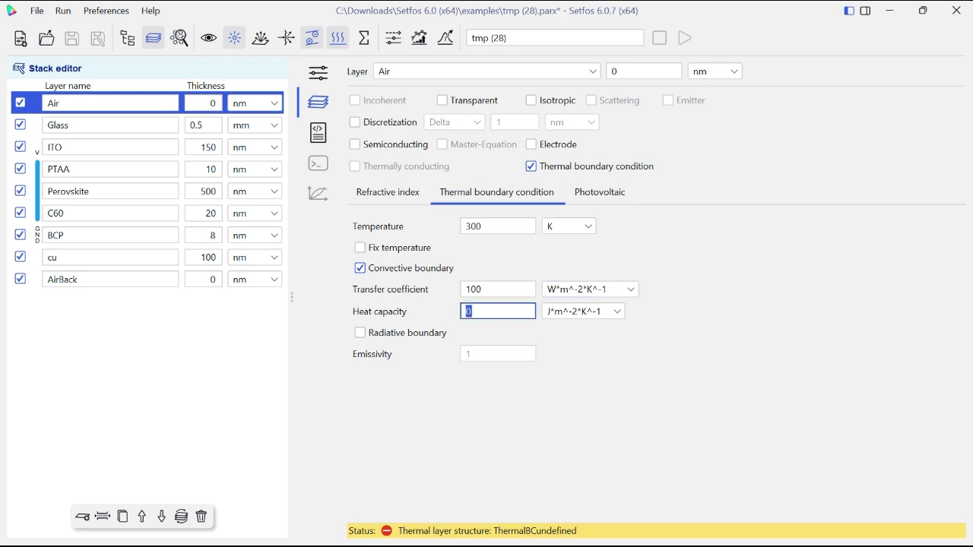
pyautogui.press('Tab')
# - Make the AirBack layer a thermal boundary condition at 300 K with a convective boundary instead of a fixed temperature
pyautogui.click(111, 280)
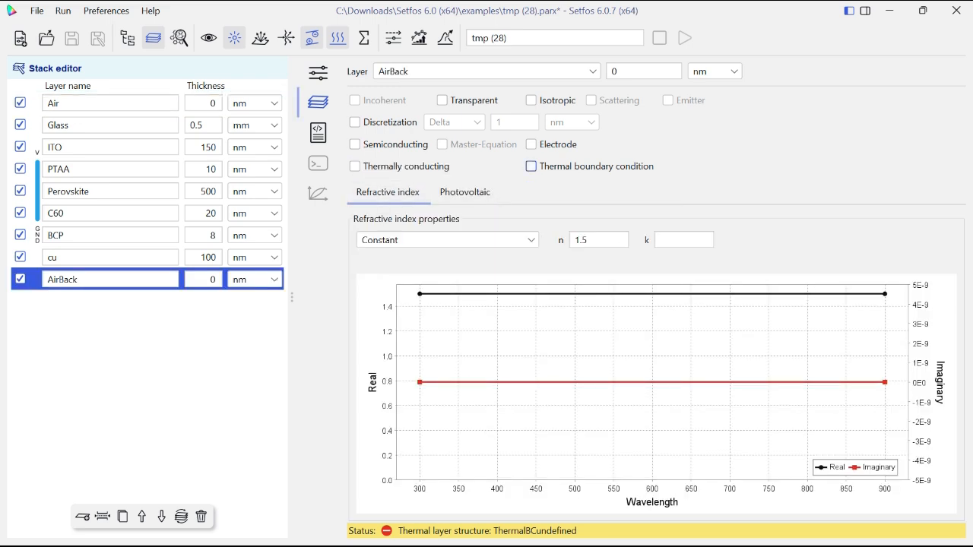
pyautogui.click(530, 165)
pyautogui.doubleClick(498, 226)
pyautogui.press('BackSpace')
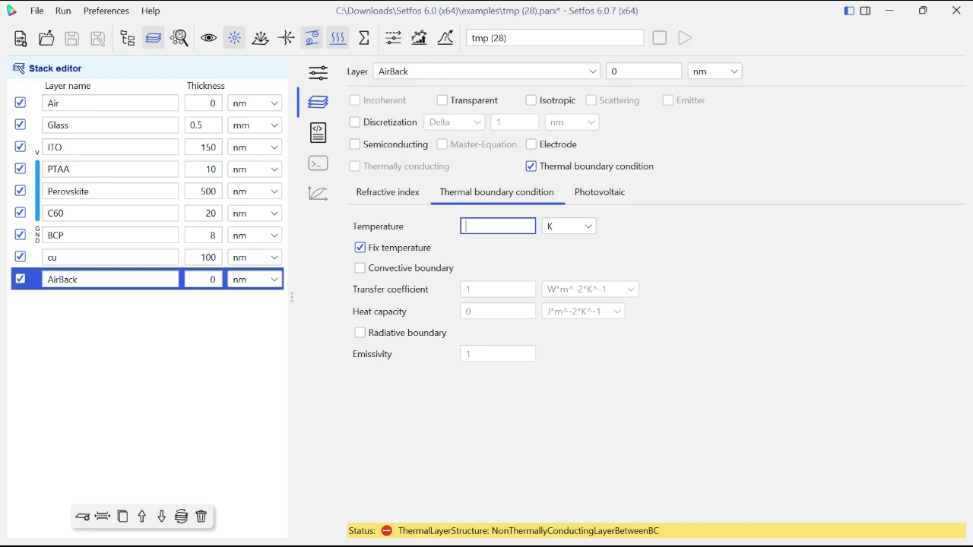
pyautogui.write('300')
pyautogui.click(359, 267)
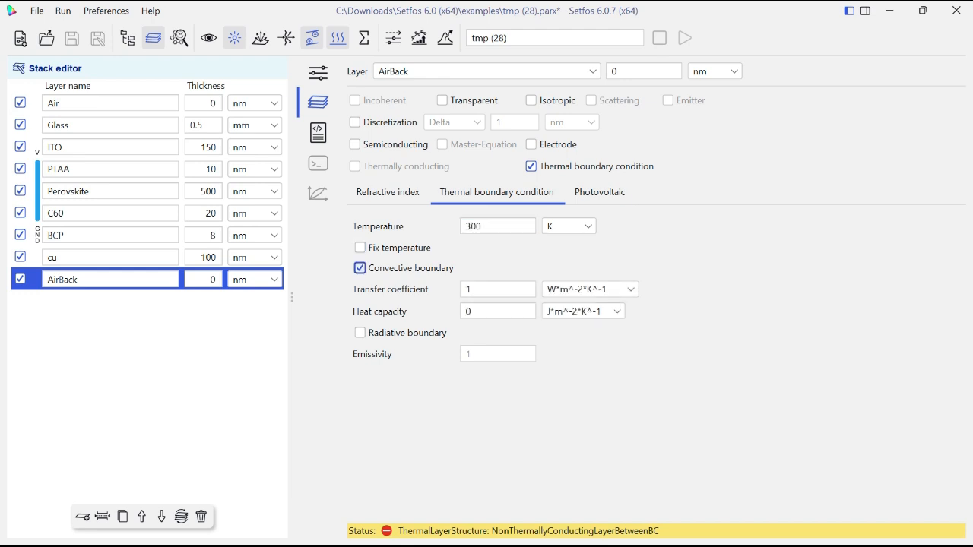
# - Set the AirBack layer's transfer coefficient to 100 W*m^-2*K^-1 and compare it with the Air layer's boundary settings
pyautogui.doubleClick(469, 289)
pyautogui.write('1')
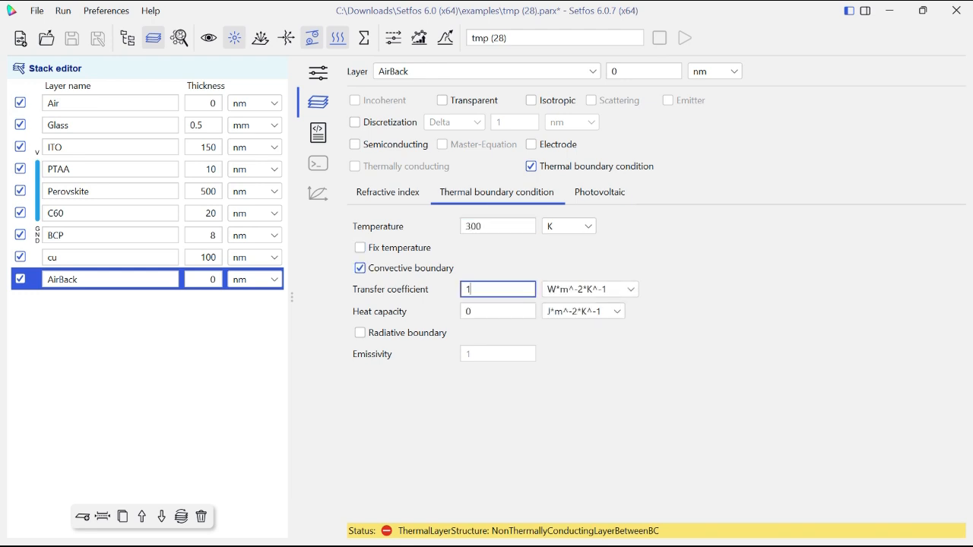
pyautogui.write('00')
pyautogui.click(95, 103)
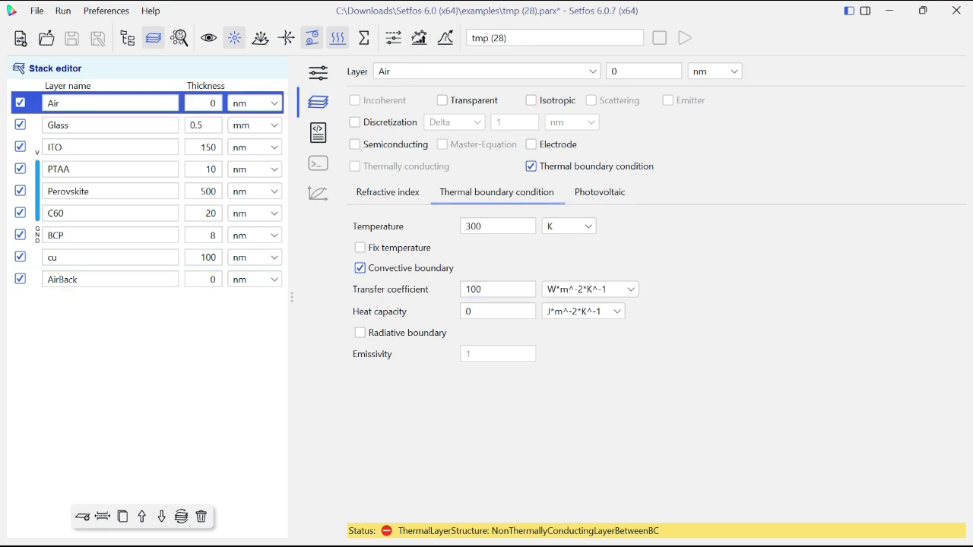
# - Mark the Glass, ITO and PTAA layers as thermally conducting
pyautogui.click(95, 126)
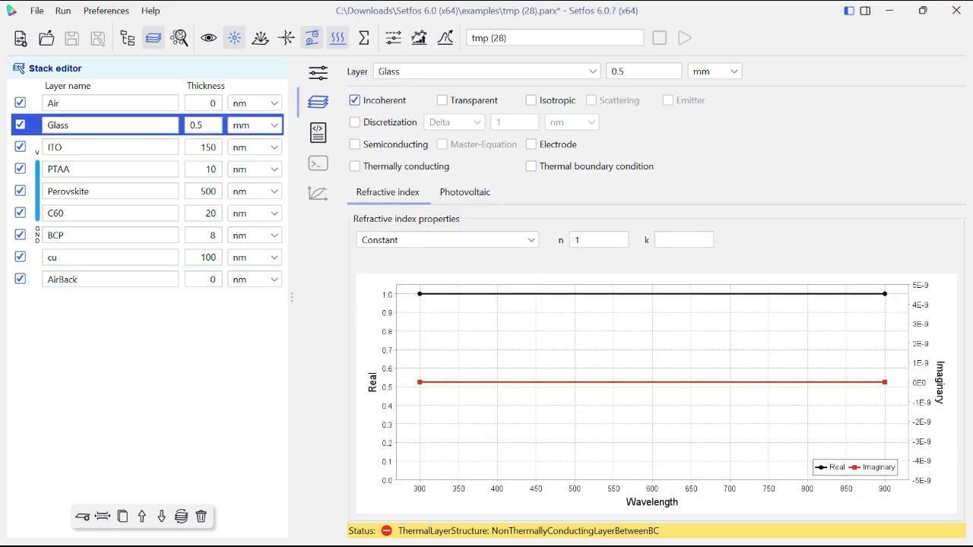
pyautogui.click(354, 165)
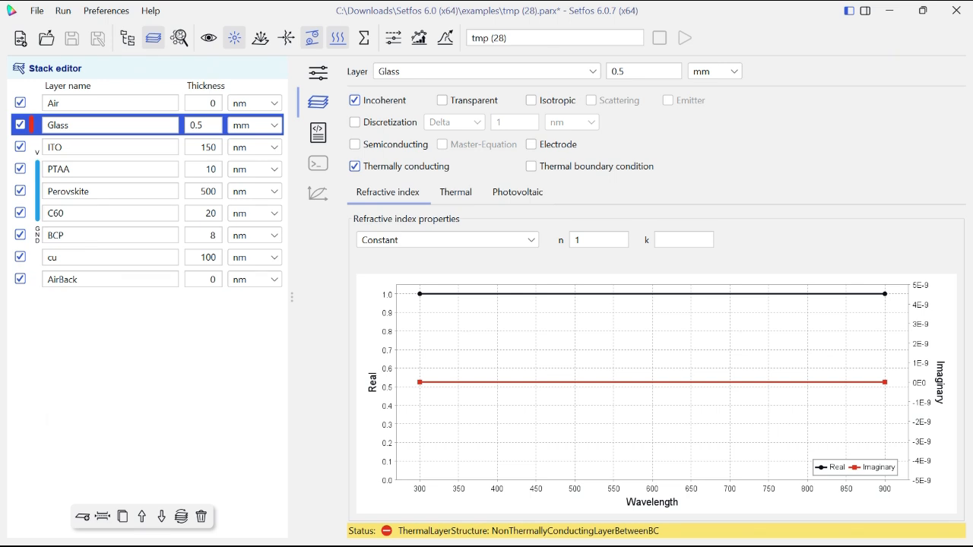
pyautogui.click(111, 148)
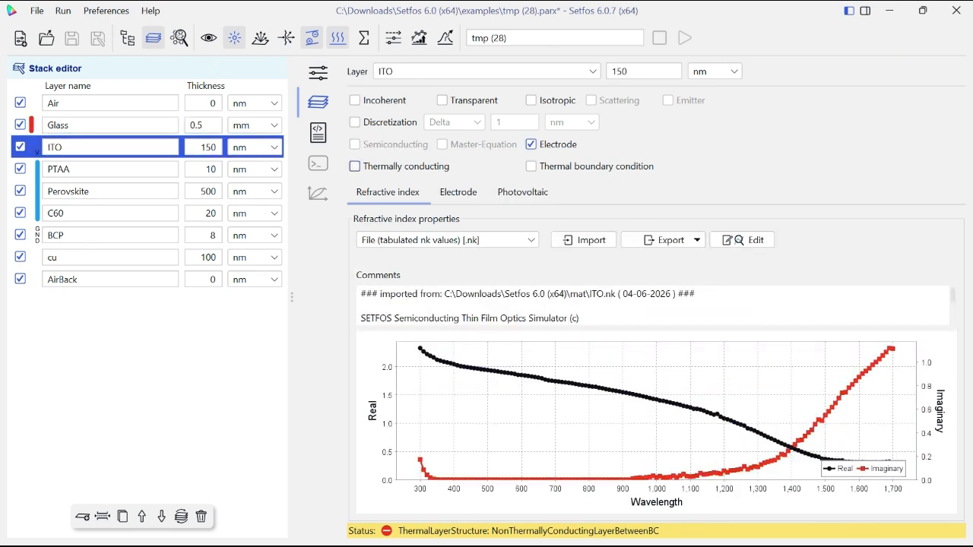
pyautogui.click(354, 165)
pyautogui.click(110, 170)
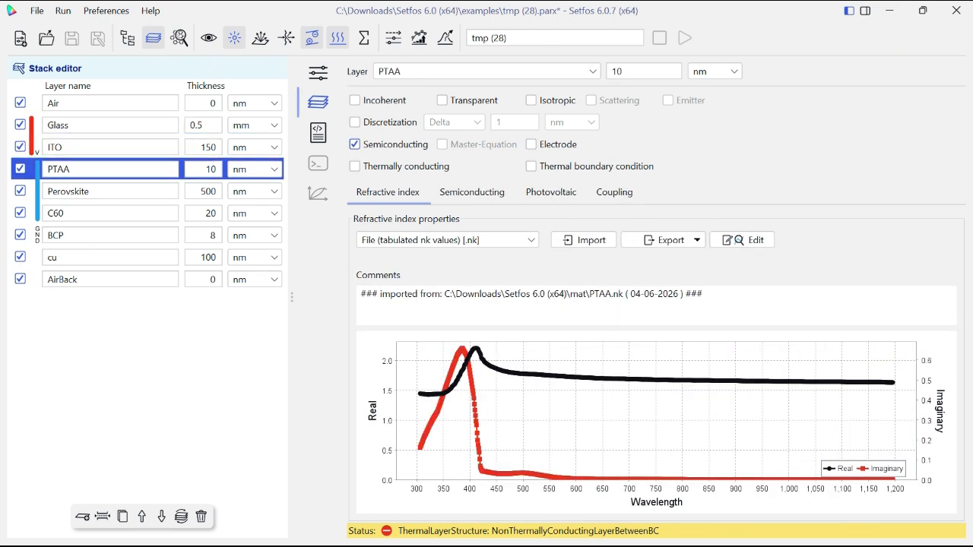
pyautogui.click(354, 166)
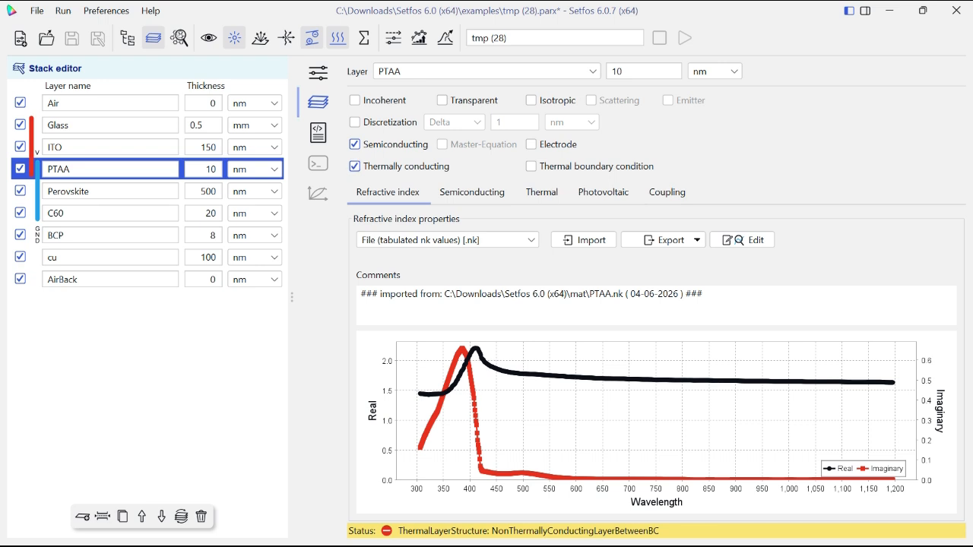
# - Mark the Perovskite, C60, BCP and cu layers as thermally conducting
pyautogui.click(110, 192)
pyautogui.click(354, 166)
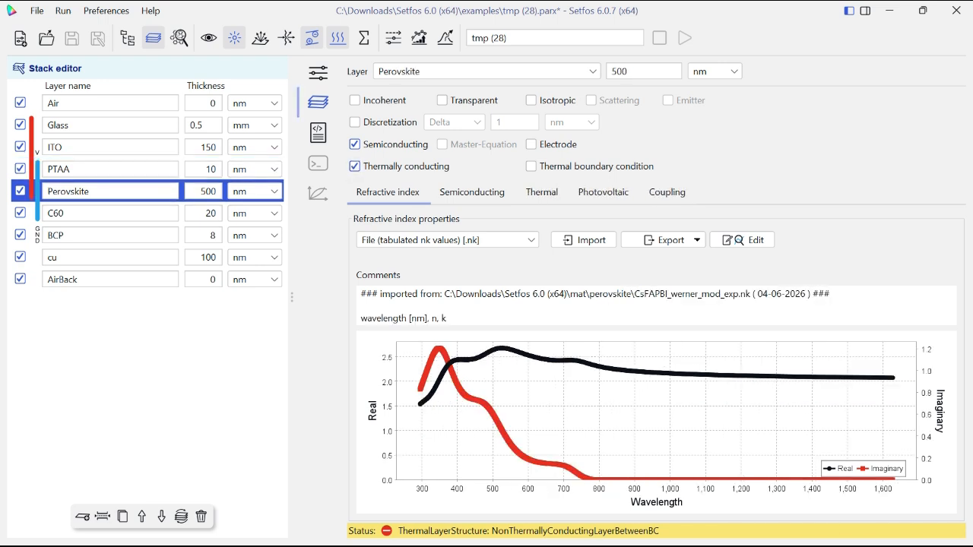
pyautogui.click(111, 213)
pyautogui.click(354, 165)
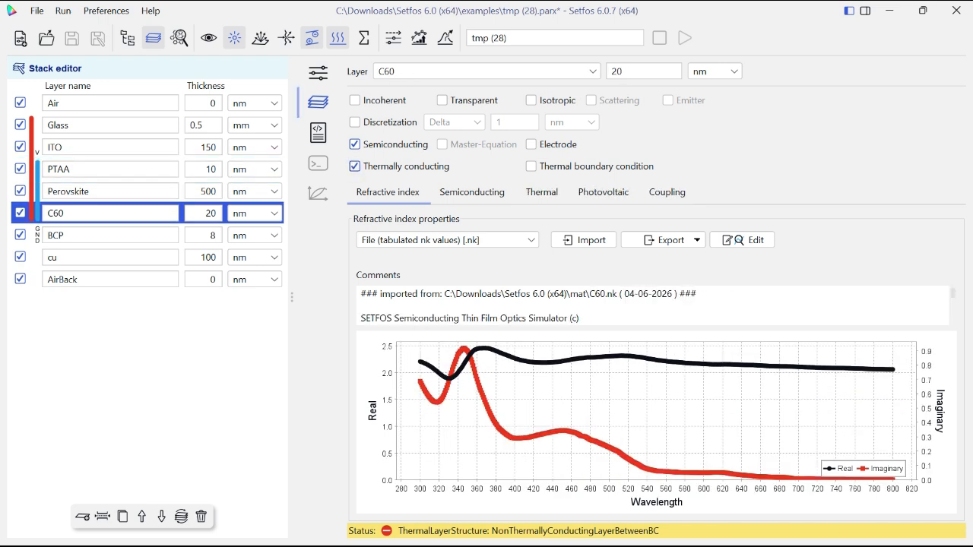
pyautogui.click(110, 235)
pyautogui.click(355, 166)
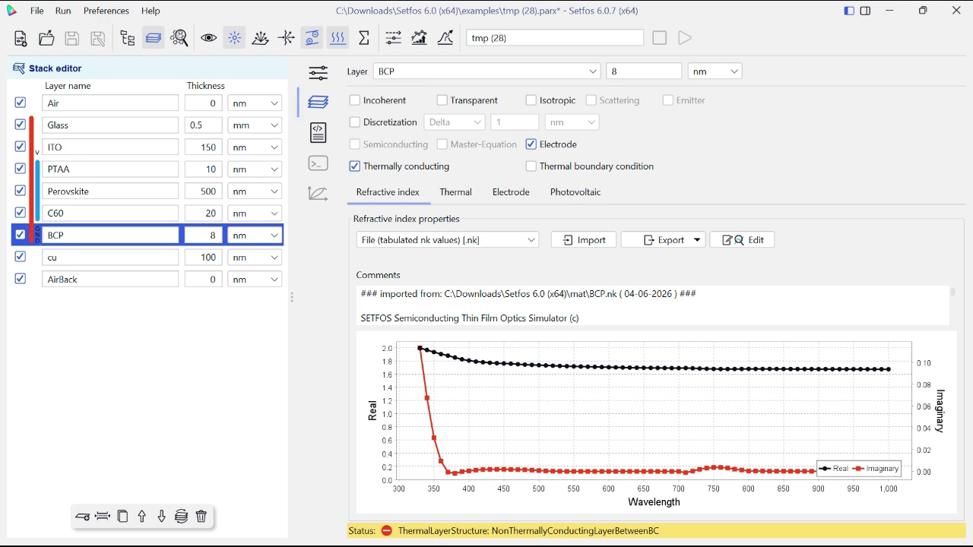
pyautogui.click(111, 258)
pyautogui.click(355, 167)
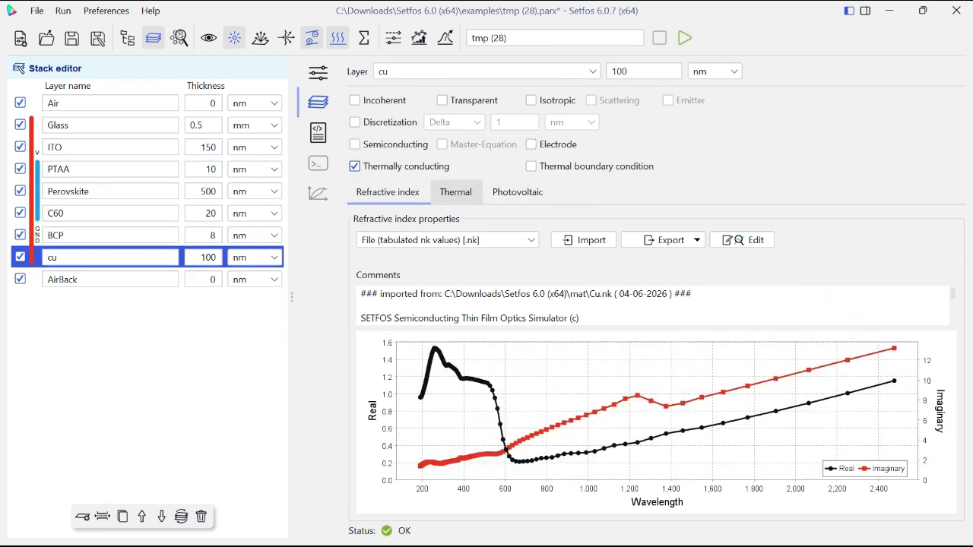
# - Set the Glass layer's thermal conductivity to 1.05 W*m^-1*K^-1
pyautogui.click(110, 125)
pyautogui.click(456, 193)
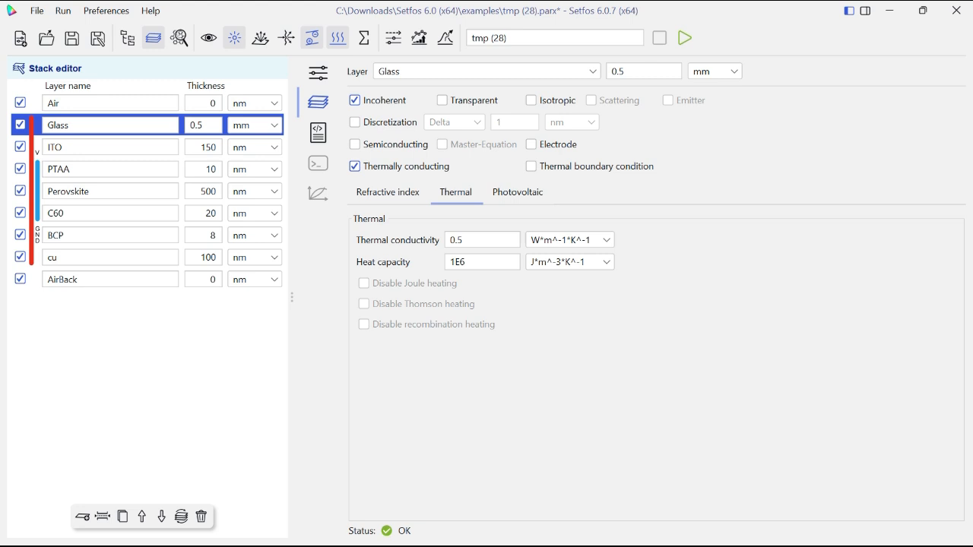
pyautogui.click(482, 240)
pyautogui.press('BackSpace')
pyautogui.press('BackSpace')
pyautogui.press('BackSpace')
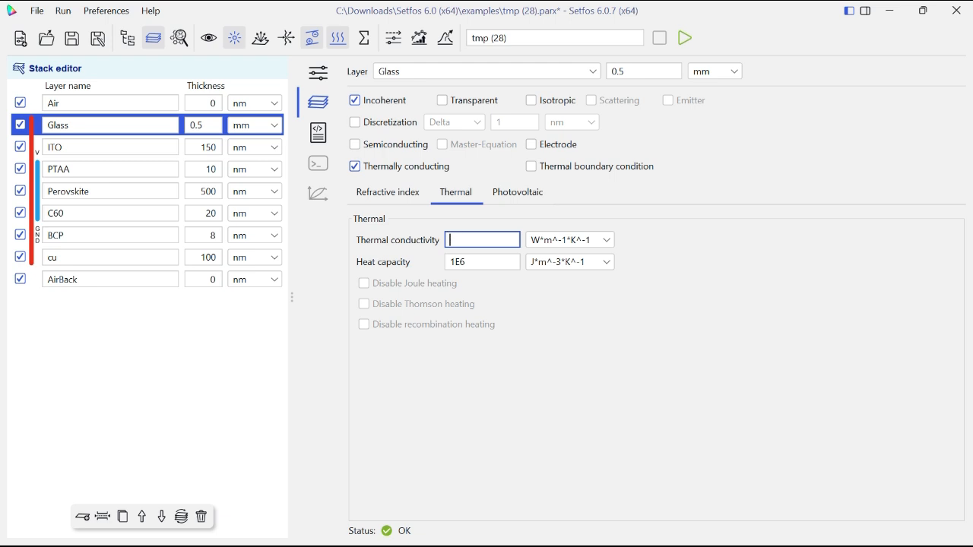
pyautogui.write('1.05')
pyautogui.press('Tab')
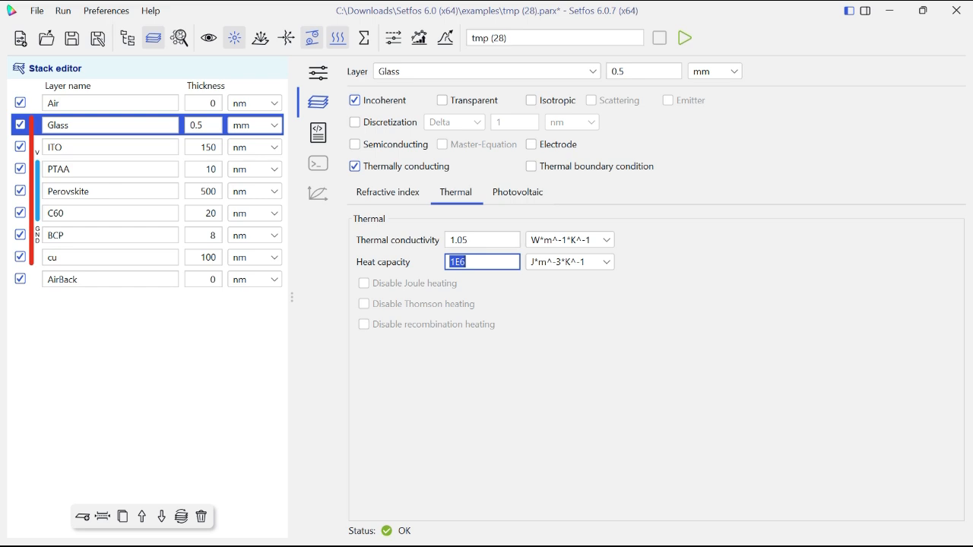
# - Set the Glass layer's heat capacity to 2.1E6 J*m^-3*K^-1 and check the unit options, keeping W*m^-1*K^-1 for conductivity
pyautogui.write('3E6')
pyautogui.press('BackSpace')
pyautogui.write('2.1')
pyautogui.click(570, 262)
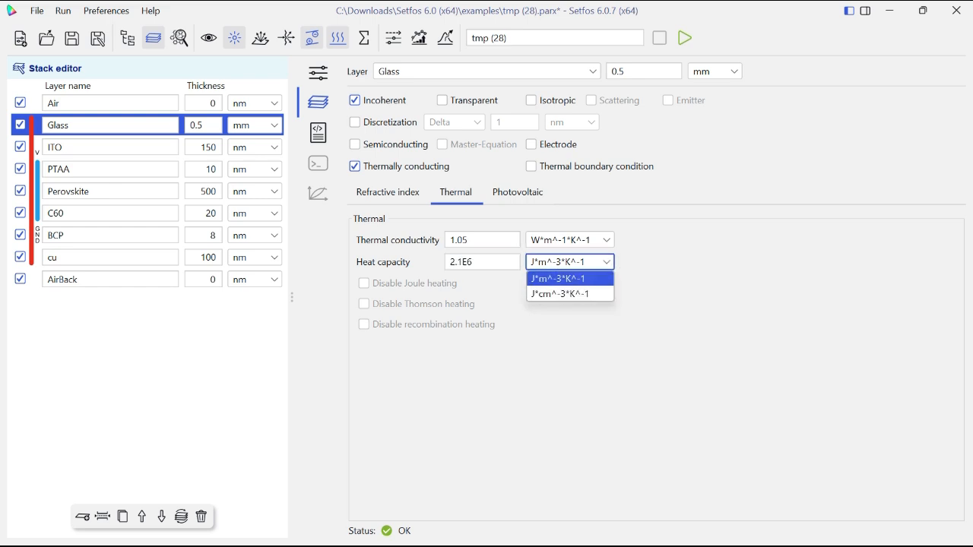
pyautogui.click(571, 241)
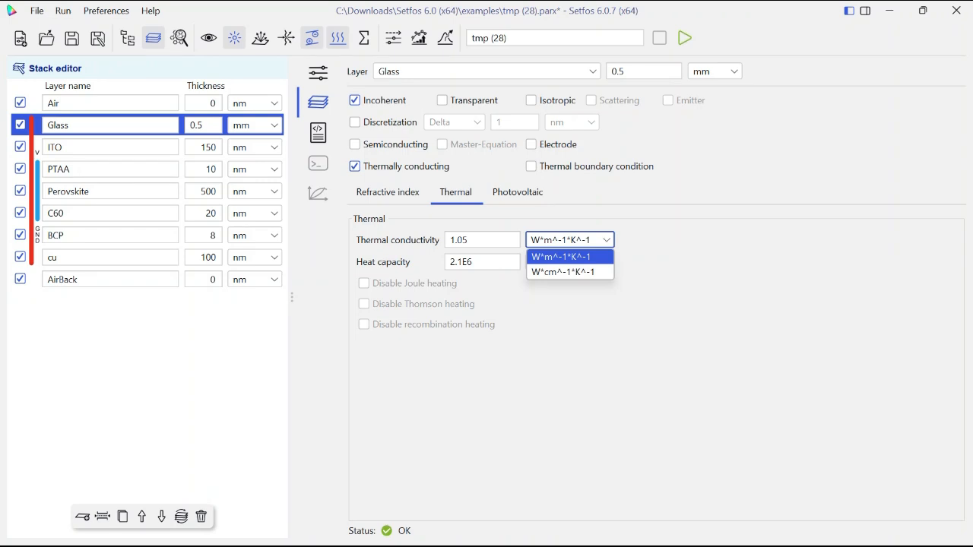
pyautogui.press('Escape')
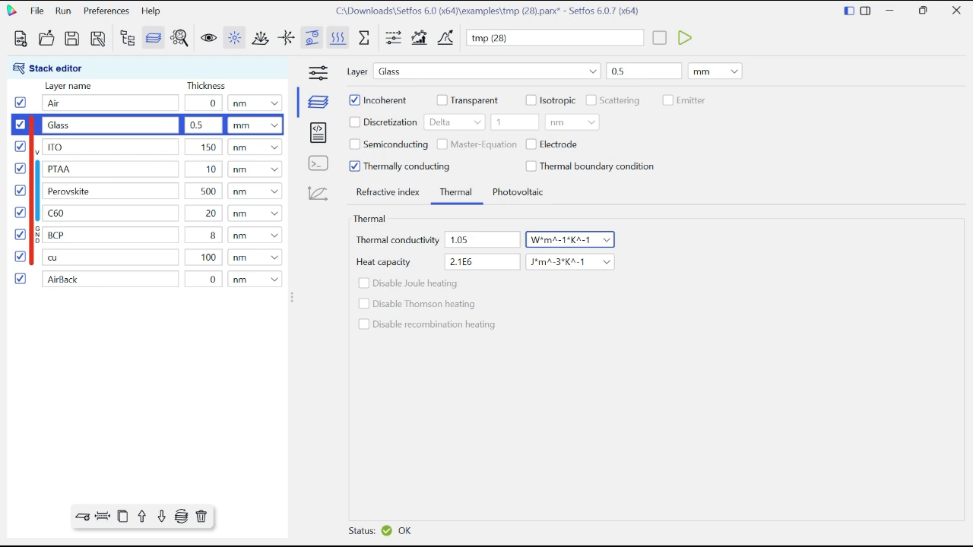
# - Set the ITO layer's thermal conductivity to 0.84 W*m^-1*K^-1
pyautogui.click(110, 148)
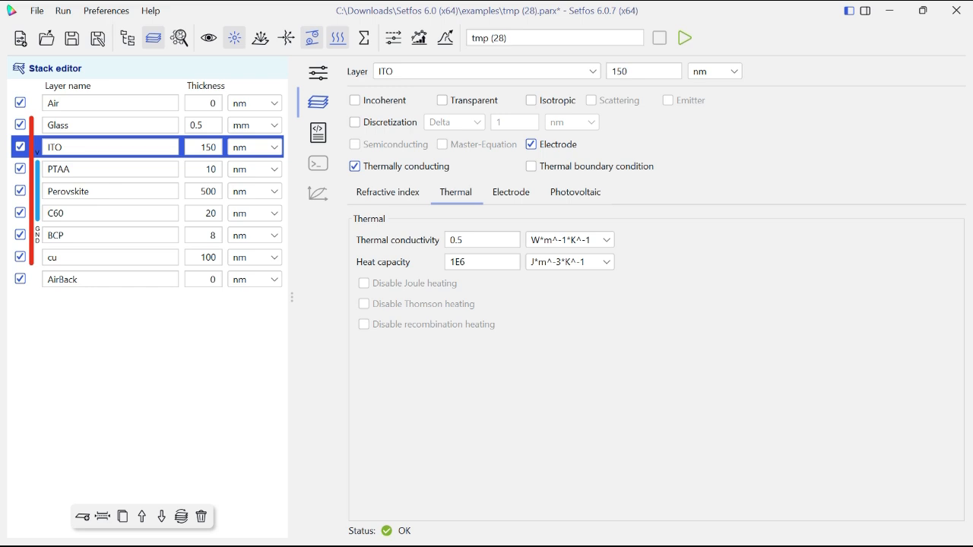
pyautogui.doubleClick(457, 241)
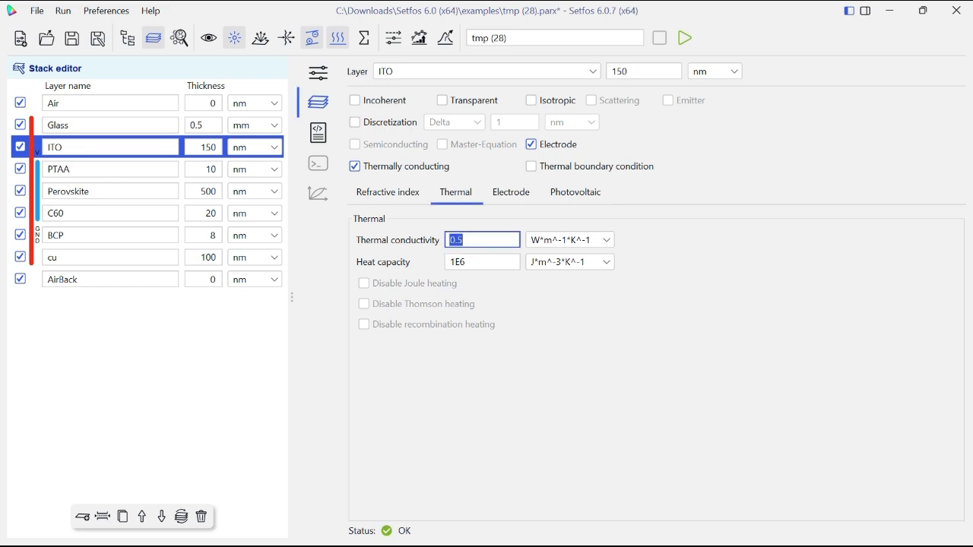
pyautogui.press('BackSpace')
pyautogui.write('0.')
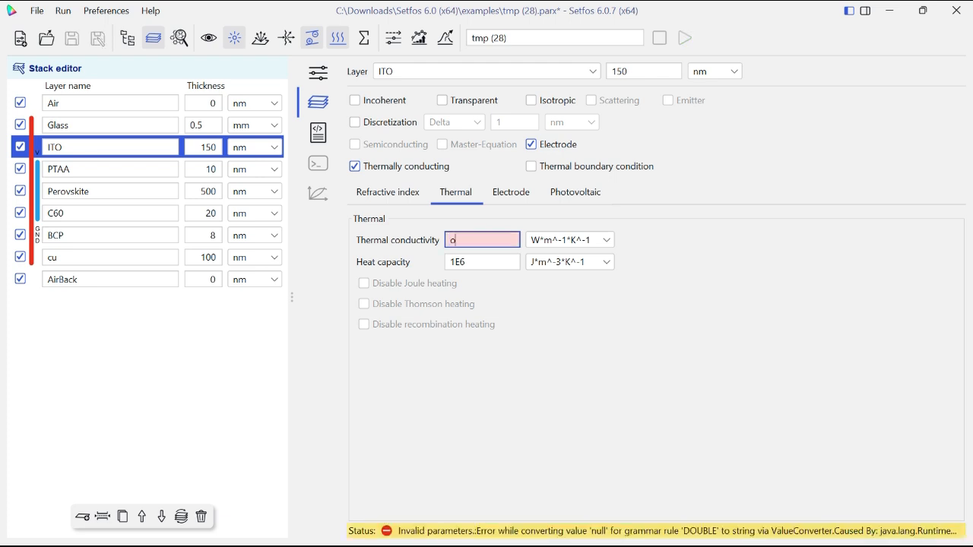
pyautogui.write('84')
pyautogui.press('Tab')
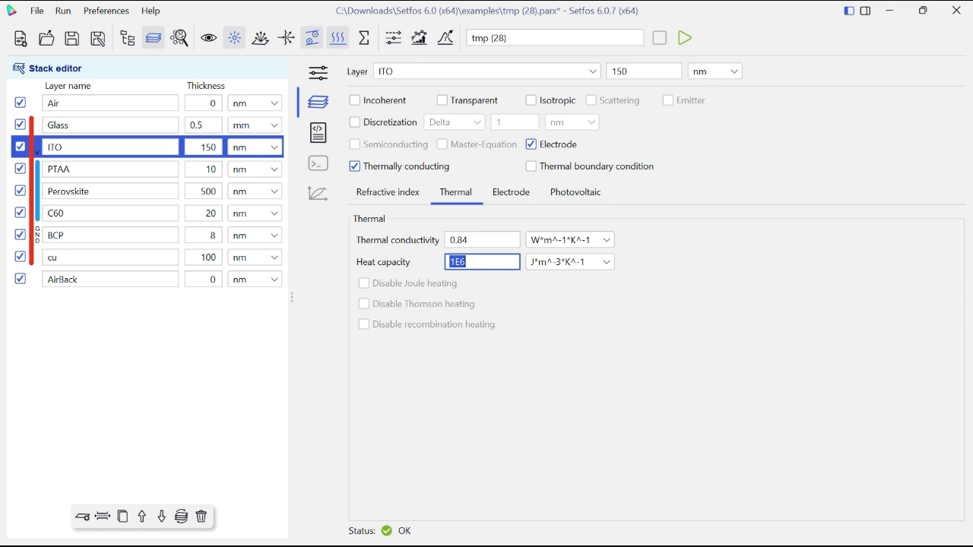
pyautogui.click(465, 262)
# - Set the PTAA layer's heat capacity to 1.8E6 J*m^-3*K^-1 and disable Thomson heating for it
pyautogui.click(100, 169)
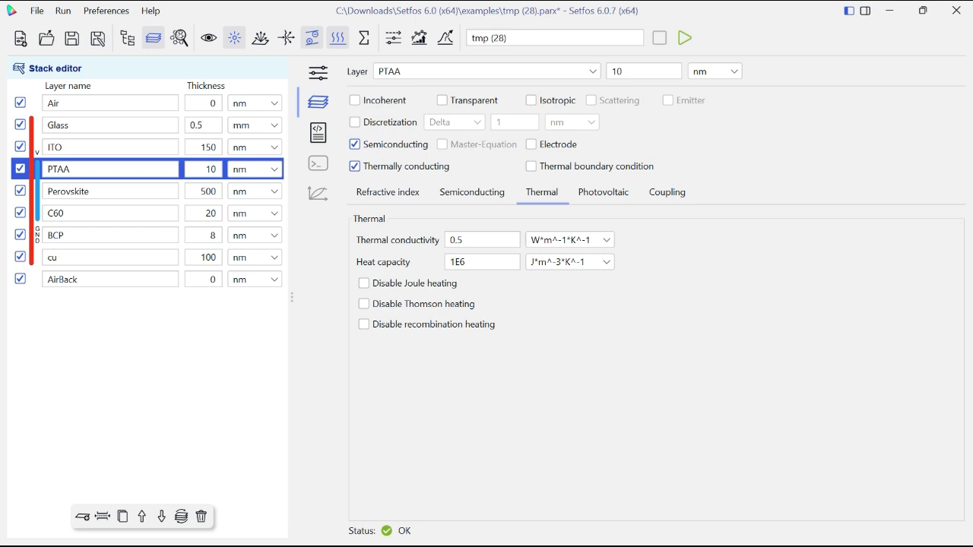
pyautogui.doubleClick(458, 262)
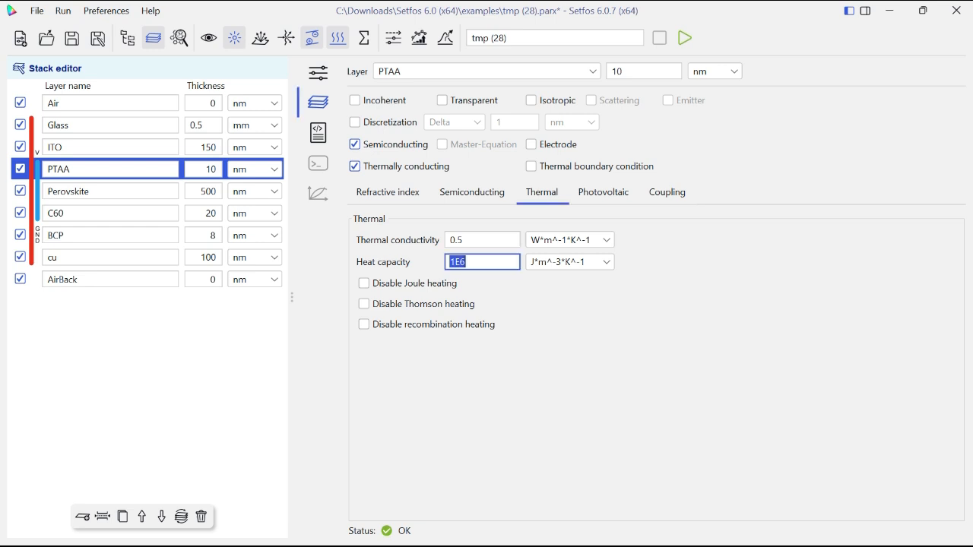
pyautogui.click(459, 262)
pyautogui.click(455, 263)
pyautogui.write('.8')
pyautogui.click(363, 303)
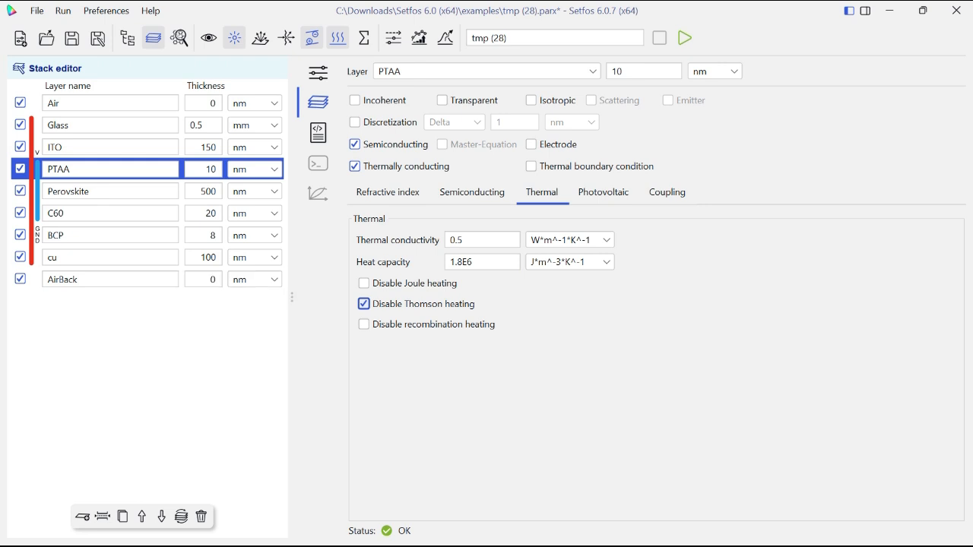
# - Set the Perovskite layer's thermal conductivity to 0.3 W*m^-1*K^-1
pyautogui.click(110, 192)
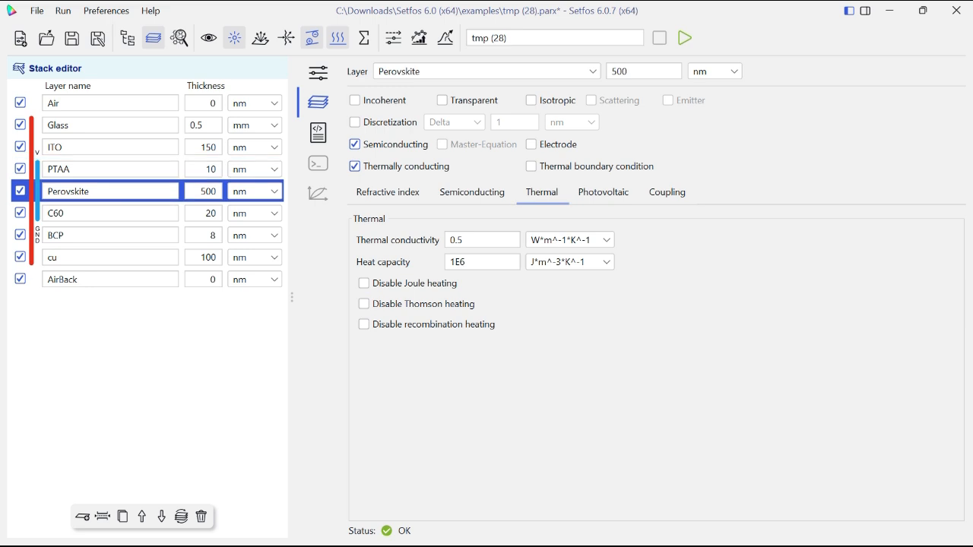
pyautogui.doubleClick(456, 240)
pyautogui.write('0.3')
pyautogui.press('Tab')
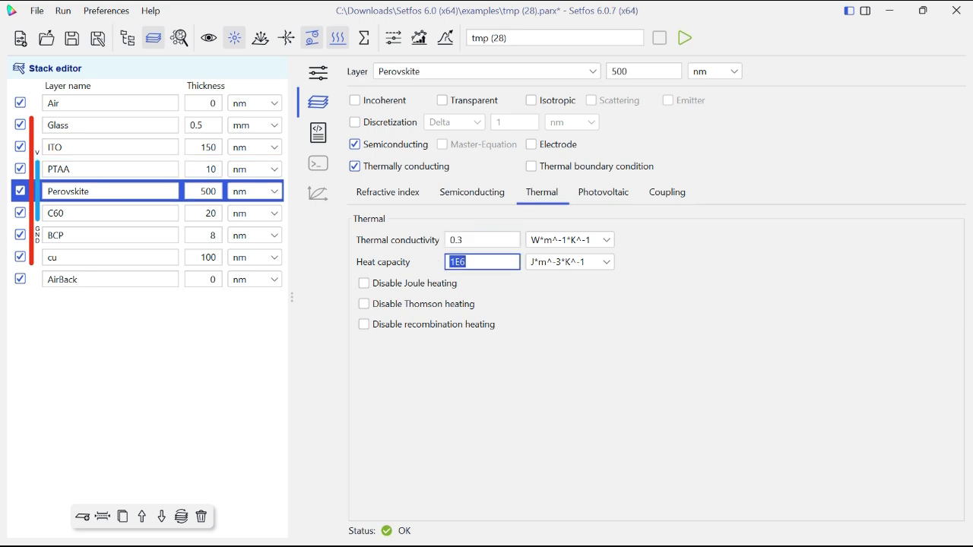
# - Set the Perovskite layer's heat capacity to 1.5E6 J*m^-3*K^-1 and disable its Thomson heating
pyautogui.click(450, 263)
pyautogui.press('Right')
pyautogui.write('.5')
pyautogui.click(364, 303)
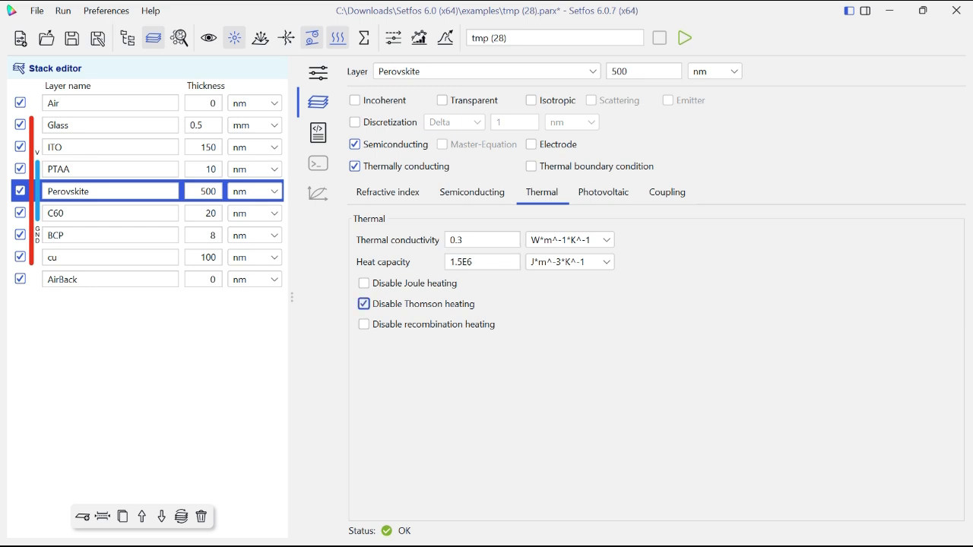
# - Set the C60 layer's thermal conductivity to 0.2 W*m^-1*K^-1 and its heat capacity to 1.5E6 J*m^-3*K^-1
pyautogui.click(110, 213)
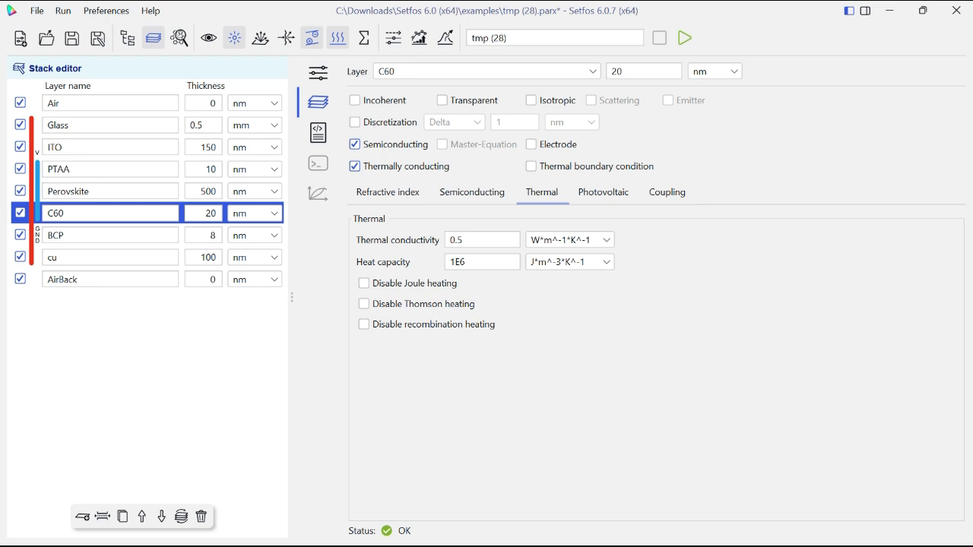
pyautogui.click(476, 240)
pyautogui.click(475, 240)
pyautogui.press('BackSpace')
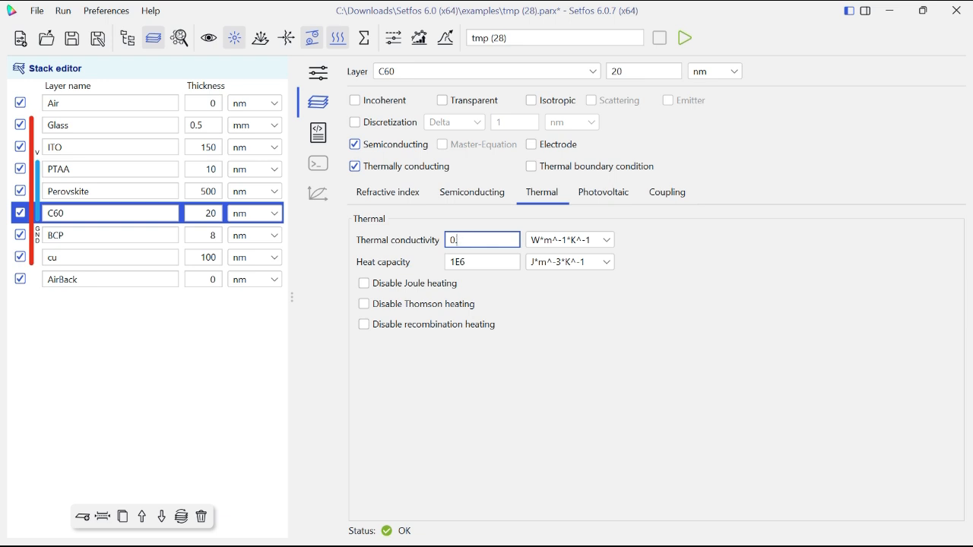
pyautogui.write('2')
pyautogui.press('Tab')
pyautogui.click(461, 263)
# - Set the BCP layer's heat capacity to 3E6 J*m^-3*K^-1
pyautogui.click(109, 236)
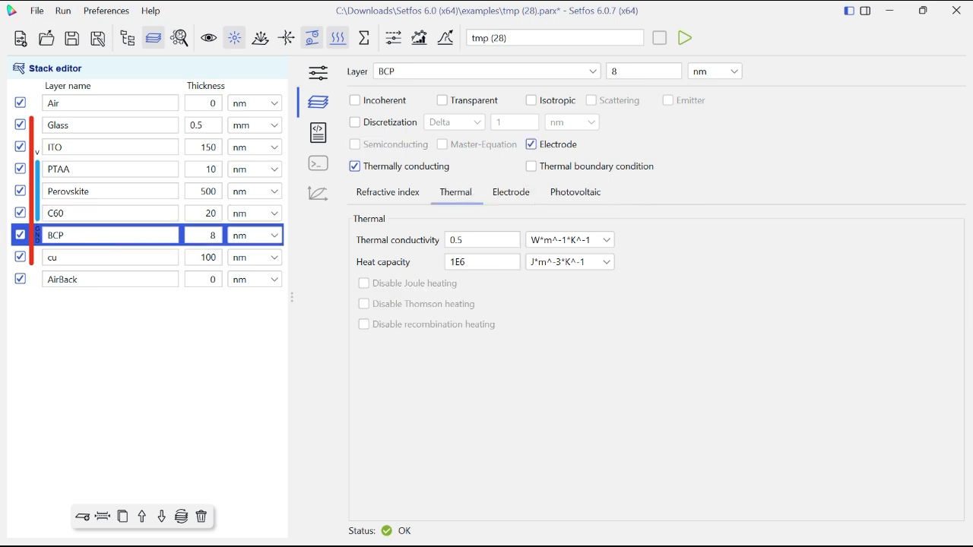
pyautogui.click(473, 240)
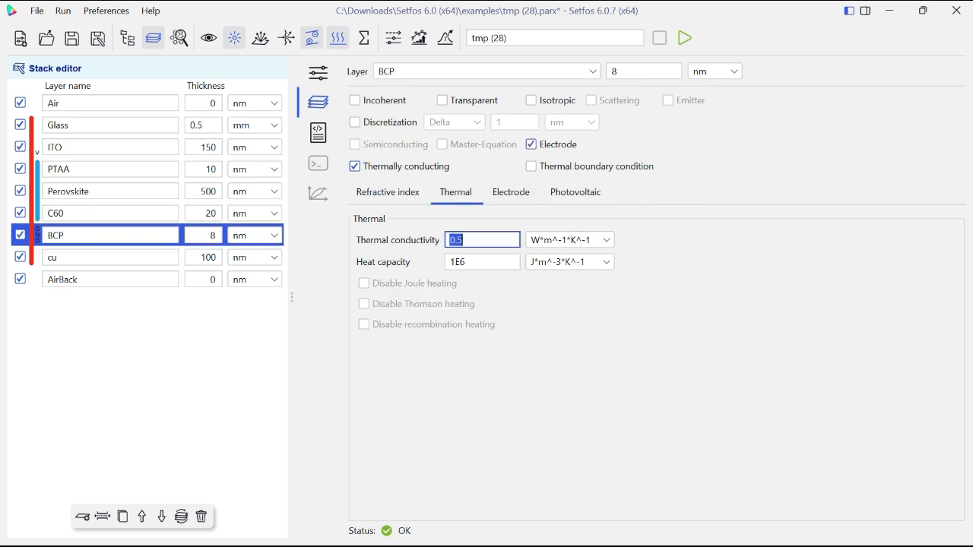
pyautogui.click(464, 240)
pyautogui.click(455, 262)
pyautogui.press('BackSpace')
pyautogui.write('3')
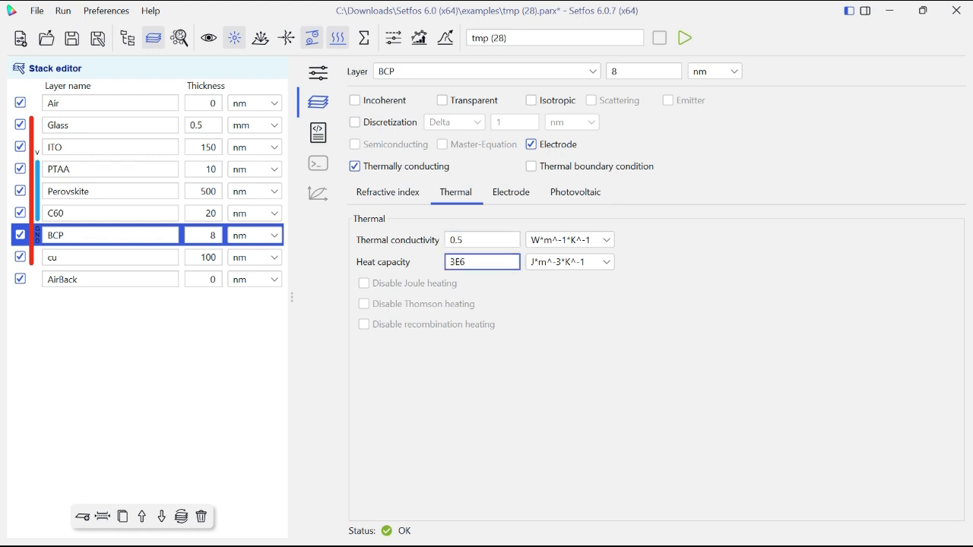
# - Disable Thomson heating for the C60 layer and return to the BCP layer
pyautogui.click(111, 214)
pyautogui.click(364, 304)
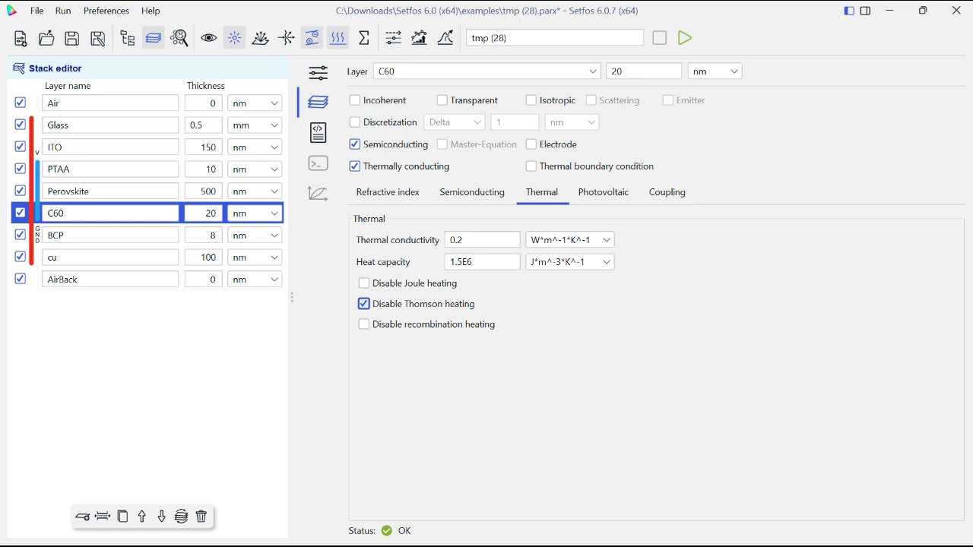
pyautogui.click(111, 235)
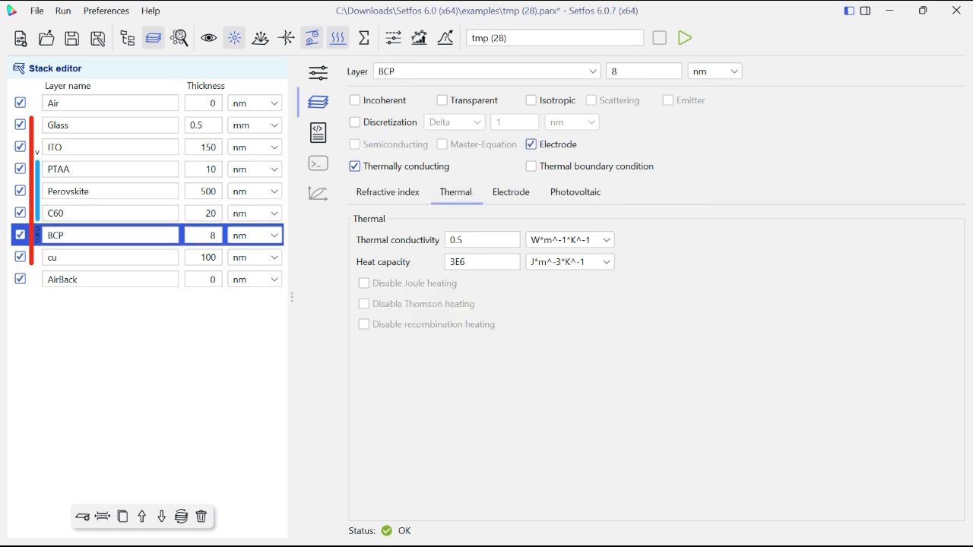
# - Set the cu layer's thermal conductivity to 401 W*m^-1*K^-1 and its heat capacity to 3E6 J*m^-3*K^-1
pyautogui.click(111, 258)
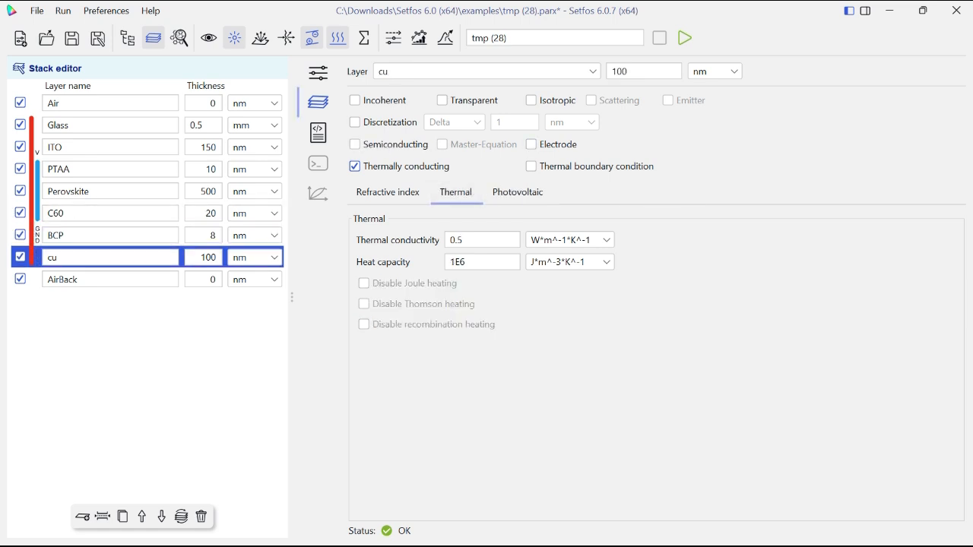
pyautogui.doubleClick(457, 241)
pyautogui.write('401')
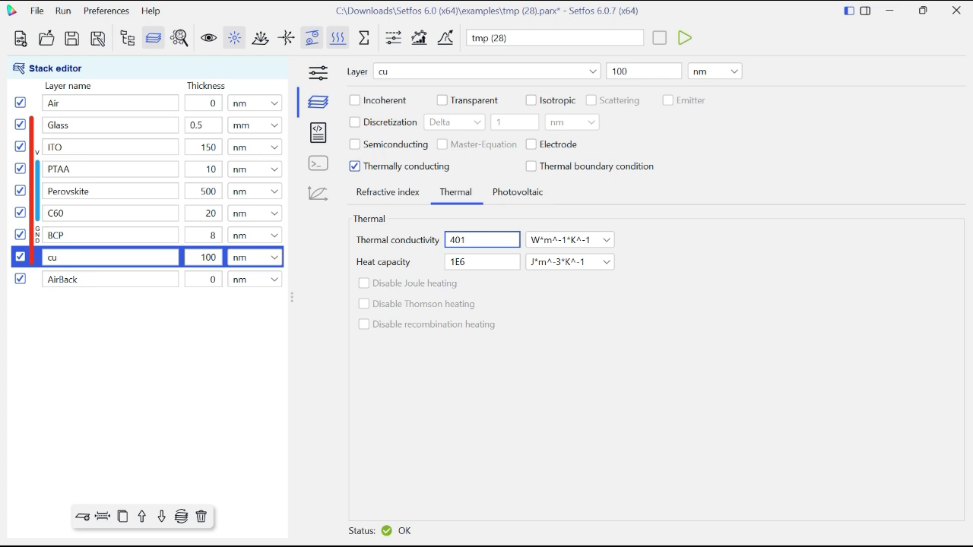
pyautogui.press('Tab')
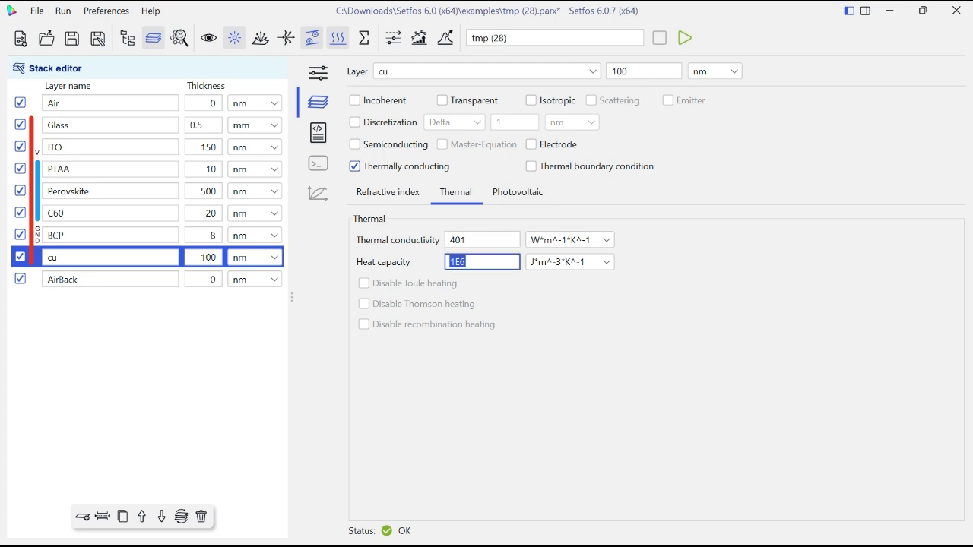
pyautogui.press('Left')
pyautogui.press('Right')
pyautogui.press('BackSpace')
pyautogui.write('3')
# - Review the thermal boundary conditions of AirBack and Air and the thermal settings of the Glass, ITO and PTAA layers
pyautogui.click(111, 280)
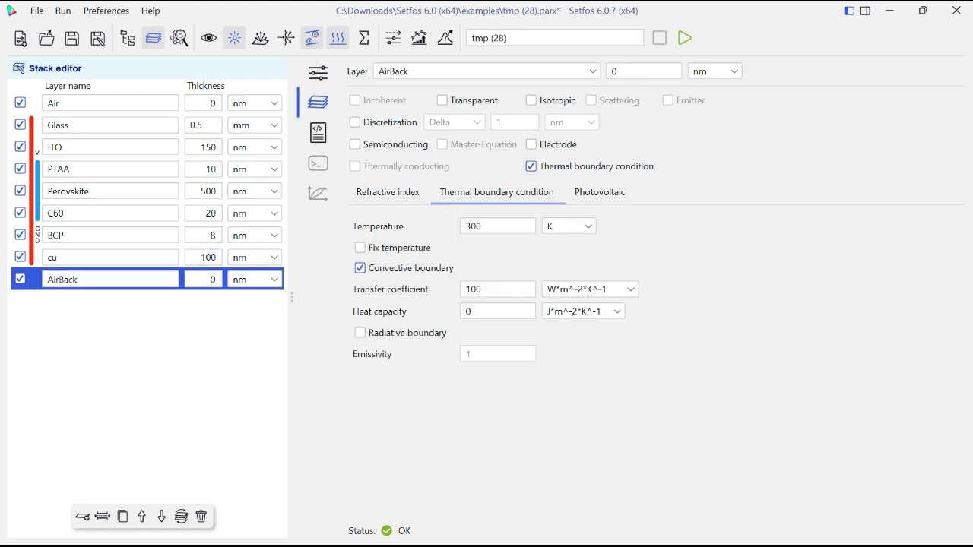
pyautogui.click(111, 103)
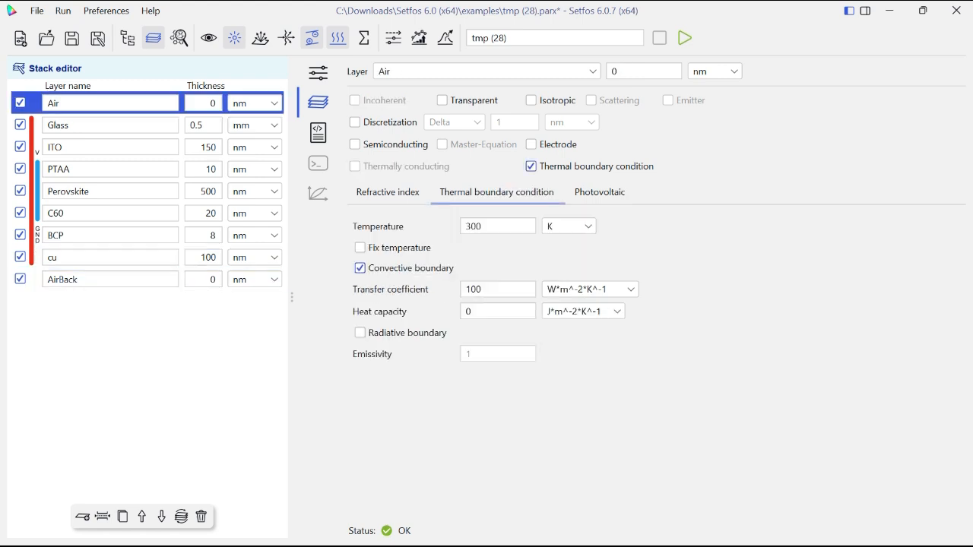
pyautogui.click(111, 125)
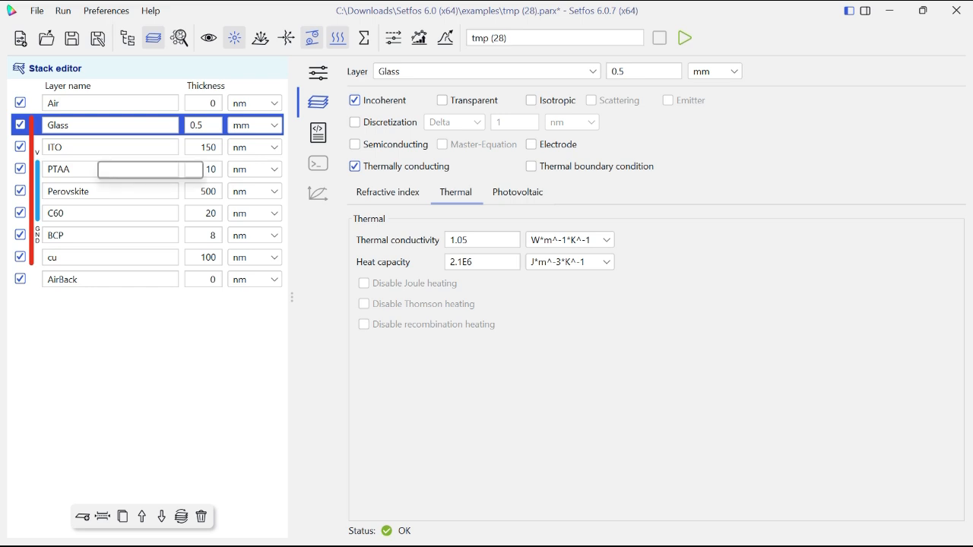
pyautogui.click(111, 147)
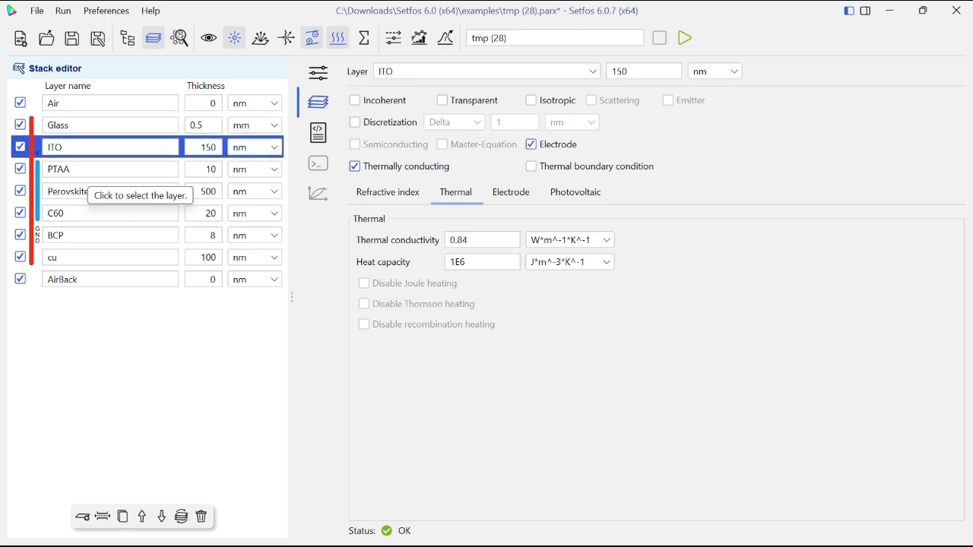
pyautogui.click(86, 169)
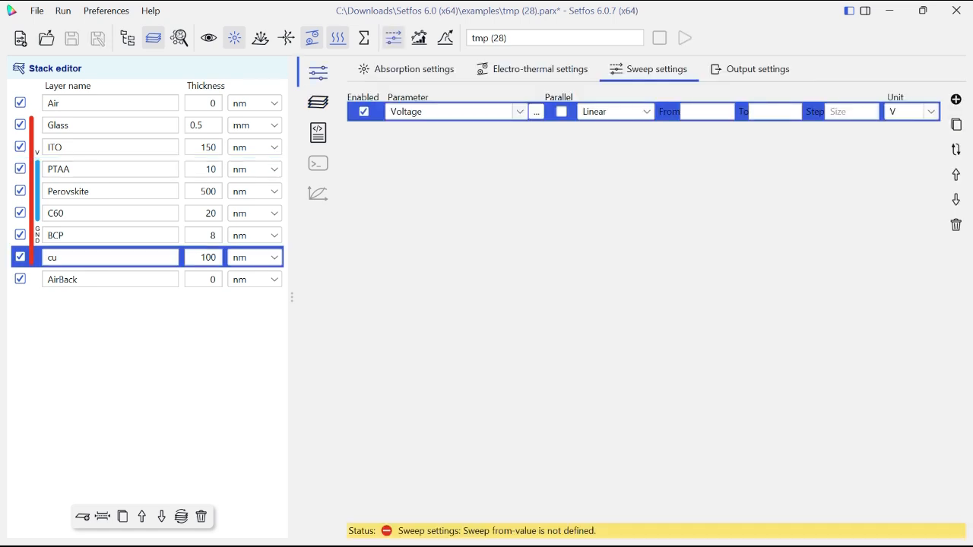
# - Examine the parameters available for sweeping, including the electrical and thermal material properties of the Perovskite layer and those of C60
pyautogui.click(536, 111)
pyautogui.moveTo(561, 117)
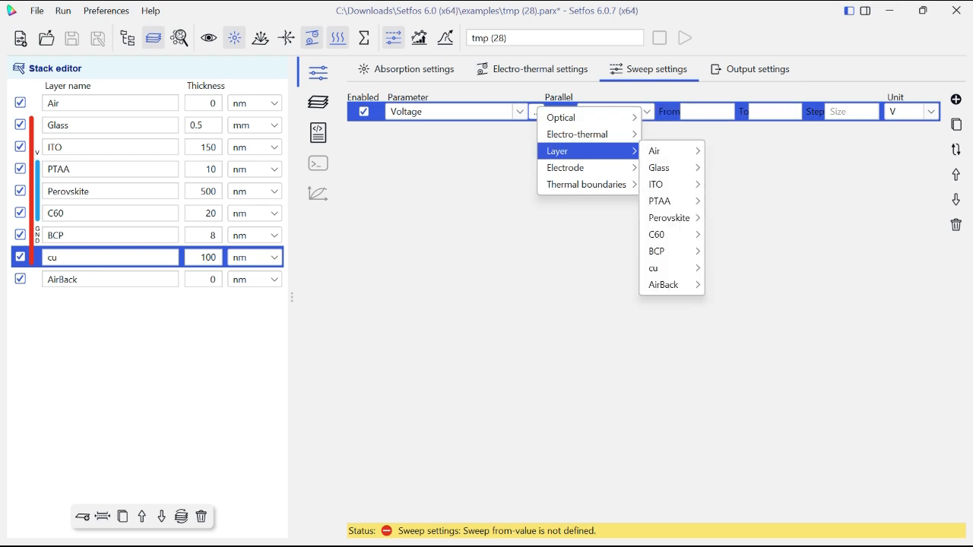
pyautogui.moveTo(563, 150)
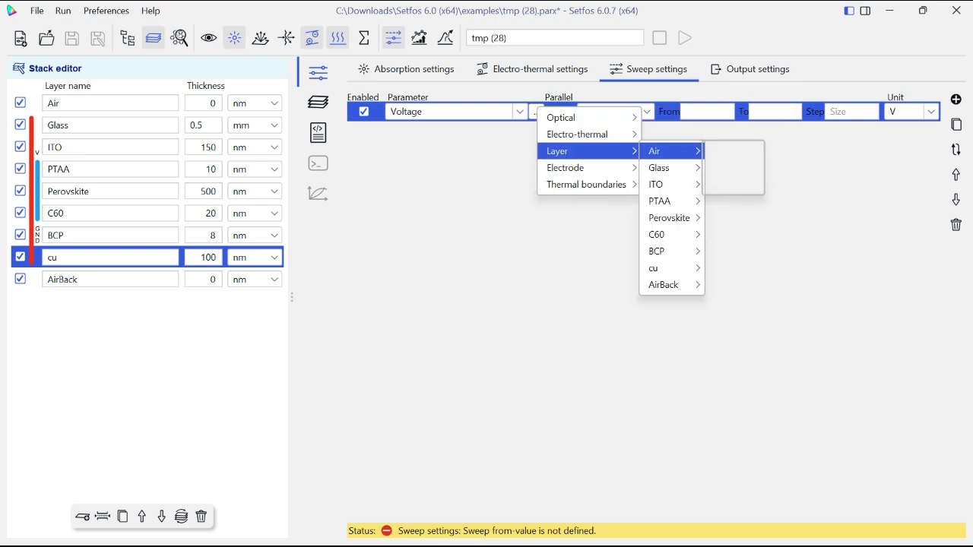
pyautogui.moveTo(669, 218)
pyautogui.moveTo(730, 234)
pyautogui.moveTo(745, 250)
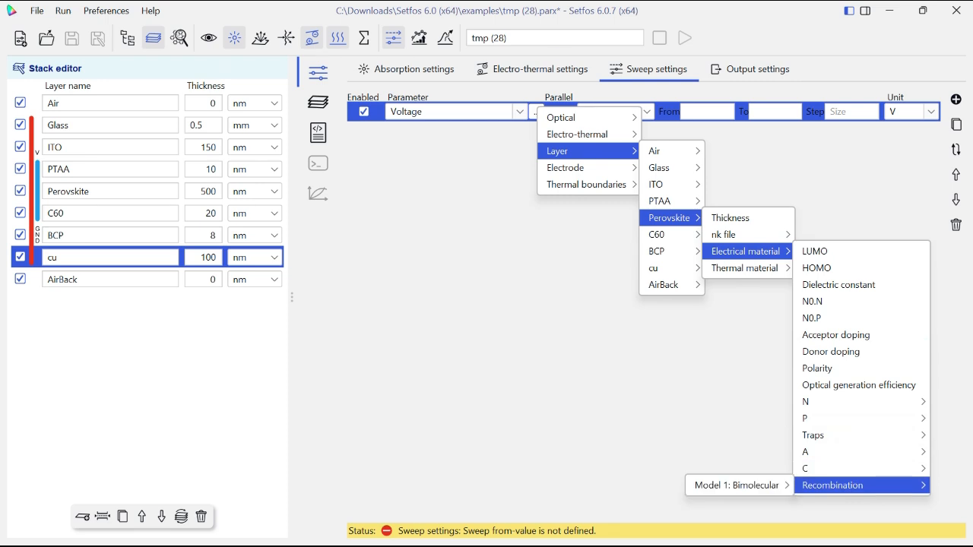
pyautogui.moveTo(832, 485)
pyautogui.moveTo(737, 485)
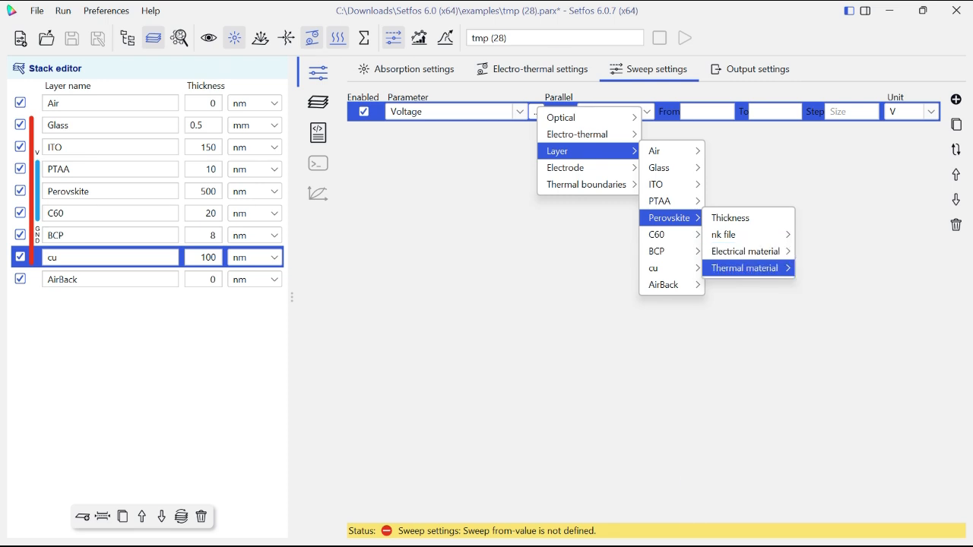
pyautogui.moveTo(745, 268)
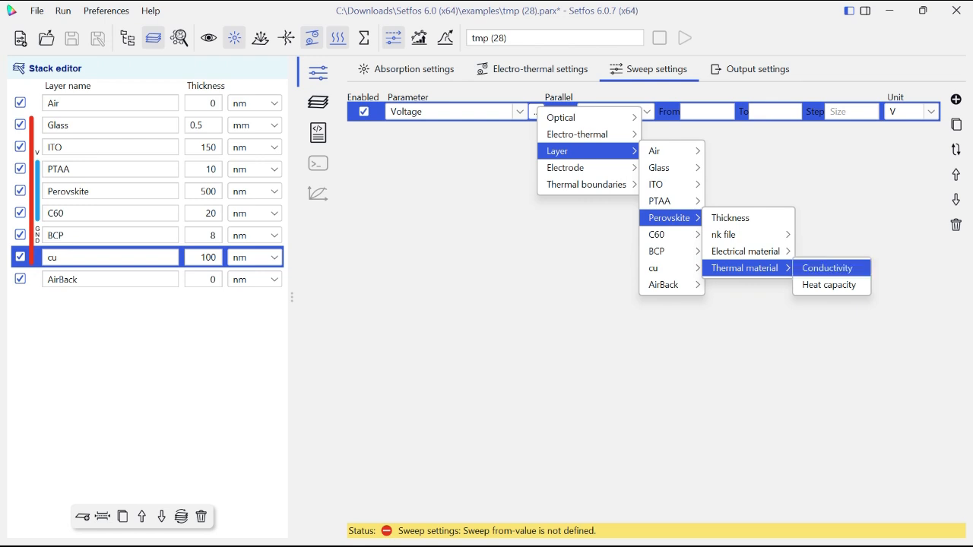
pyautogui.moveTo(669, 234)
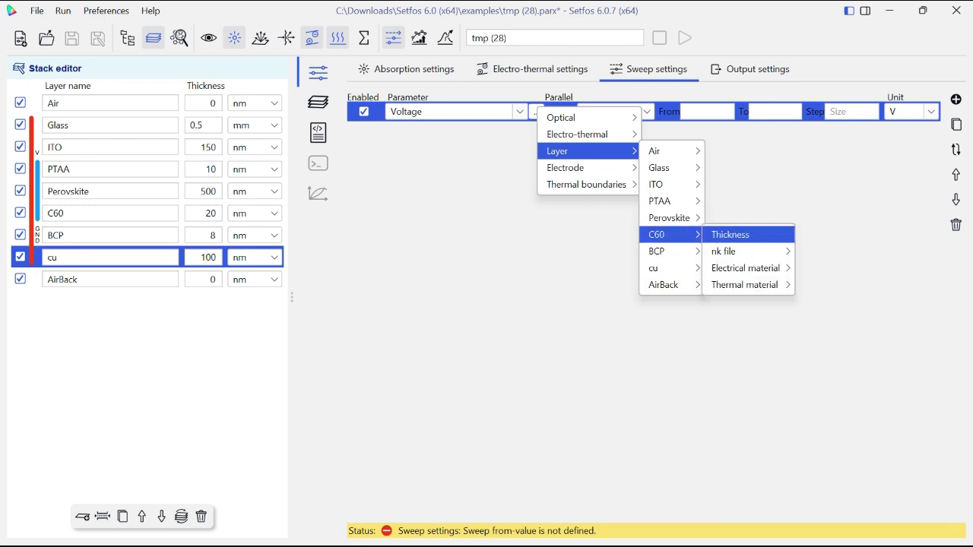
pyautogui.moveTo(745, 285)
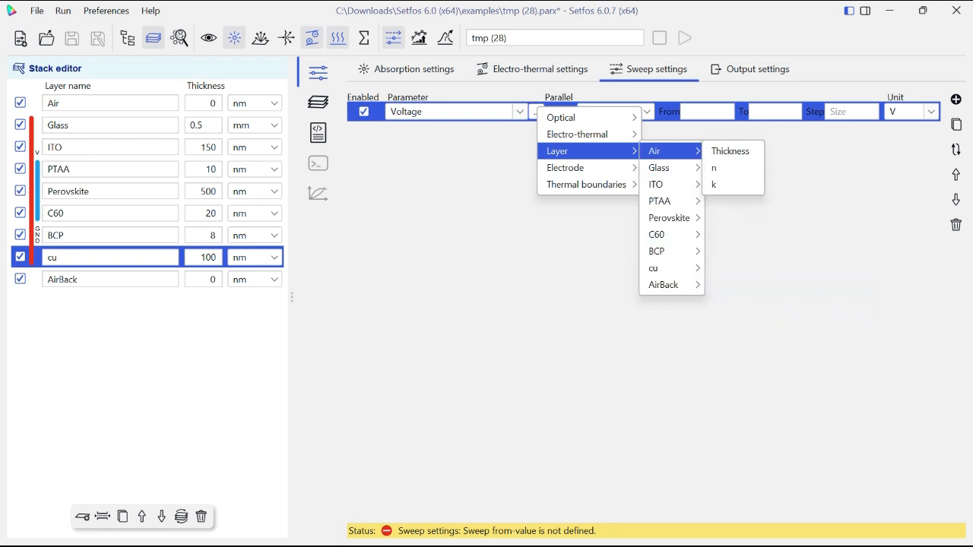
# - Define the Voltage sweep as linear from 0 to 1.4 V with a step of 0.05 V
pyautogui.click(707, 112)
pyautogui.write('0')
pyautogui.click(645, 112)
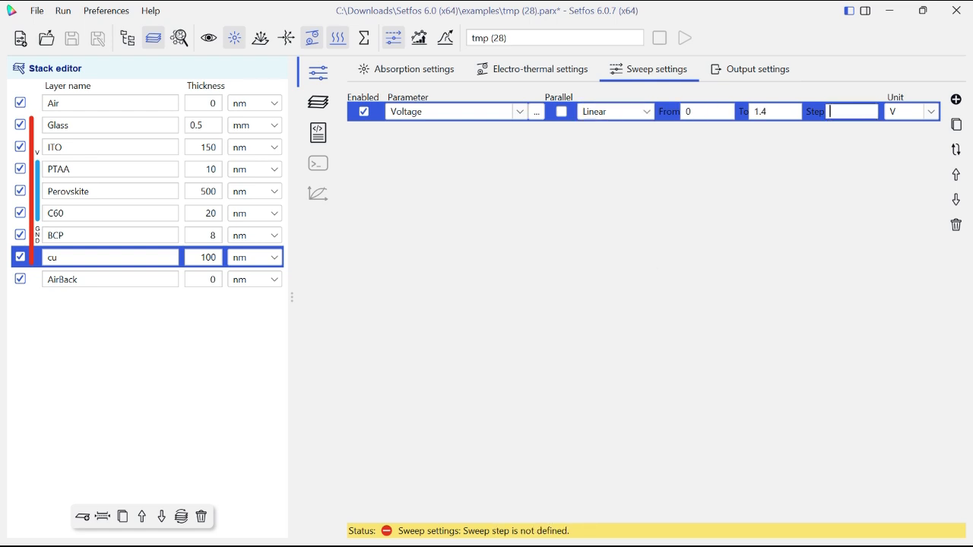
pyautogui.write('0.05')
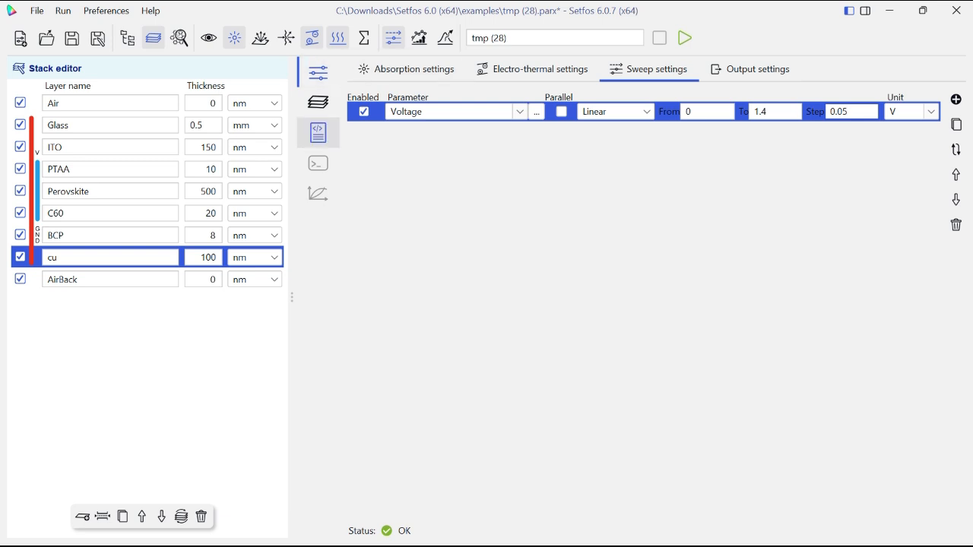
# - Review the generated simulation script, covering the layer structure, electro-thermal definitions, wavelength settings and voltage sweep
pyautogui.click(318, 133)
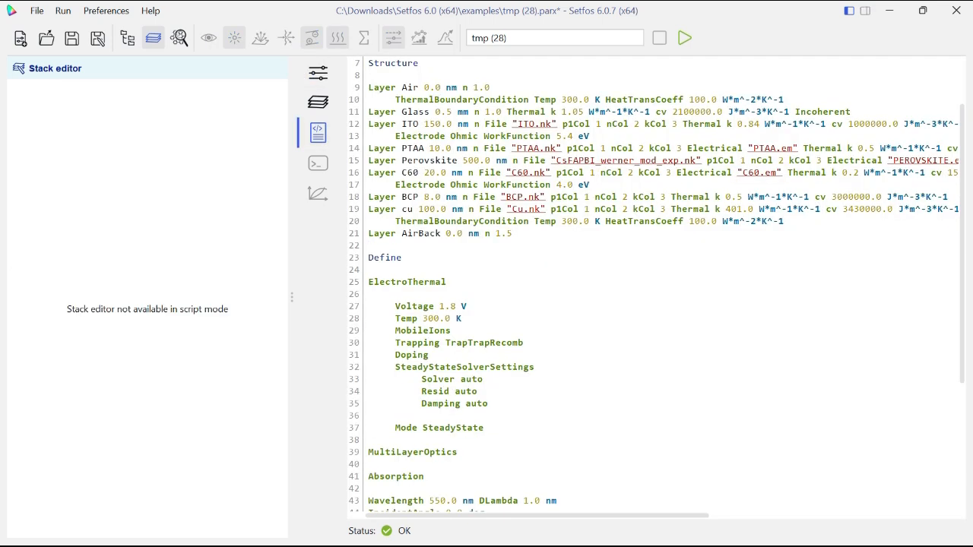
pyautogui.scroll(-6, 657, 283)
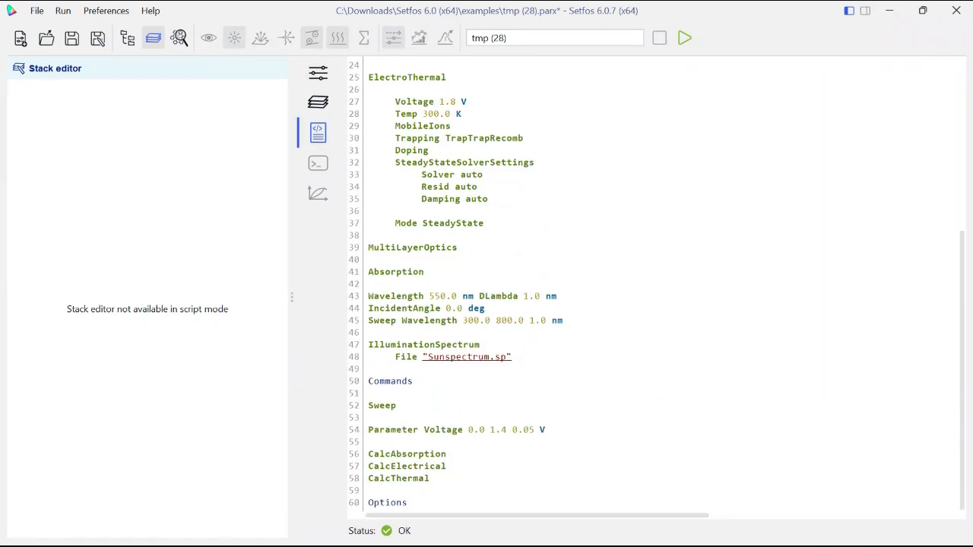
pyautogui.scroll(8, 657, 283)
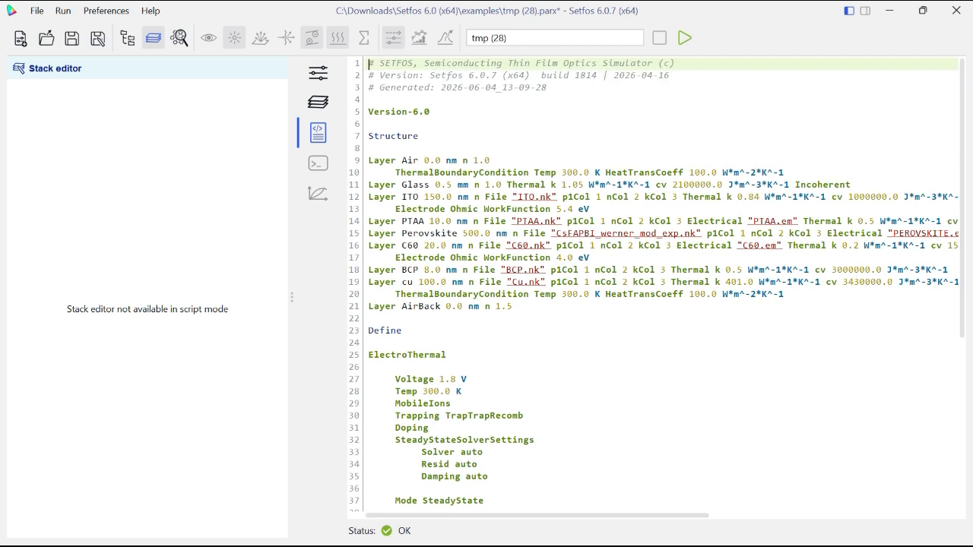
# - Name the simulation PerovskiteThermal1 and run it
pyautogui.click(318, 73)
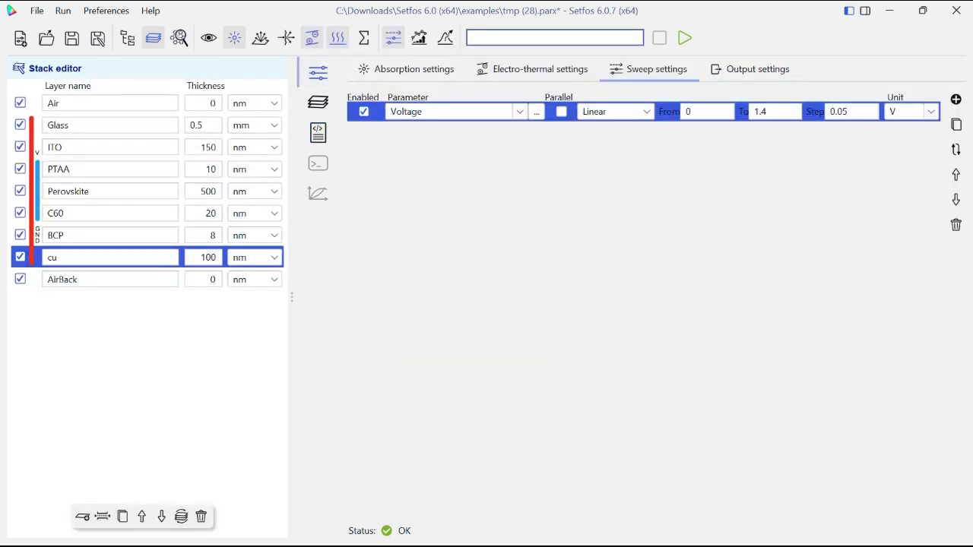
pyautogui.write('PerovskiteThermal1')
pyautogui.press('Return')
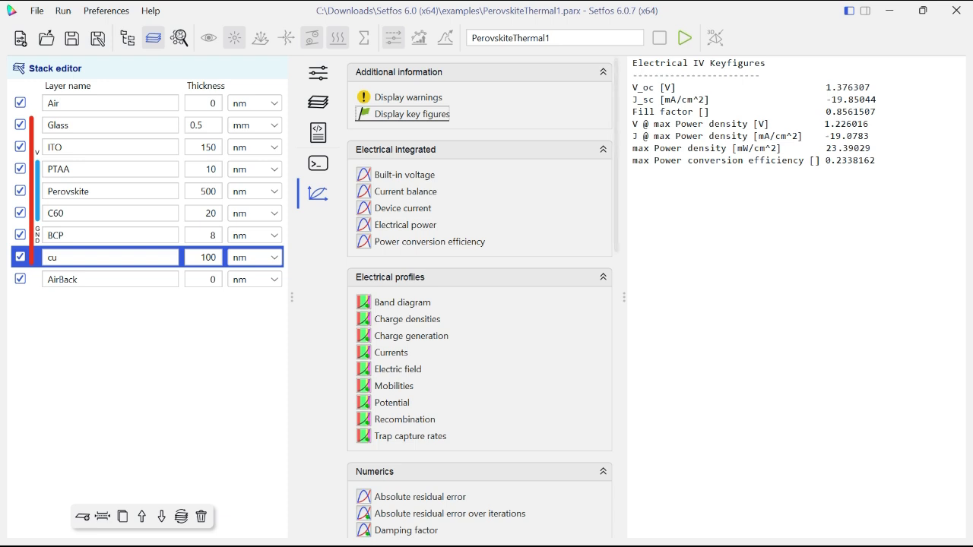
# - View the built-in voltage plot in a wider plot area, and the device current plot with its J, Jrec and Jlangevin curves
pyautogui.click(404, 175)
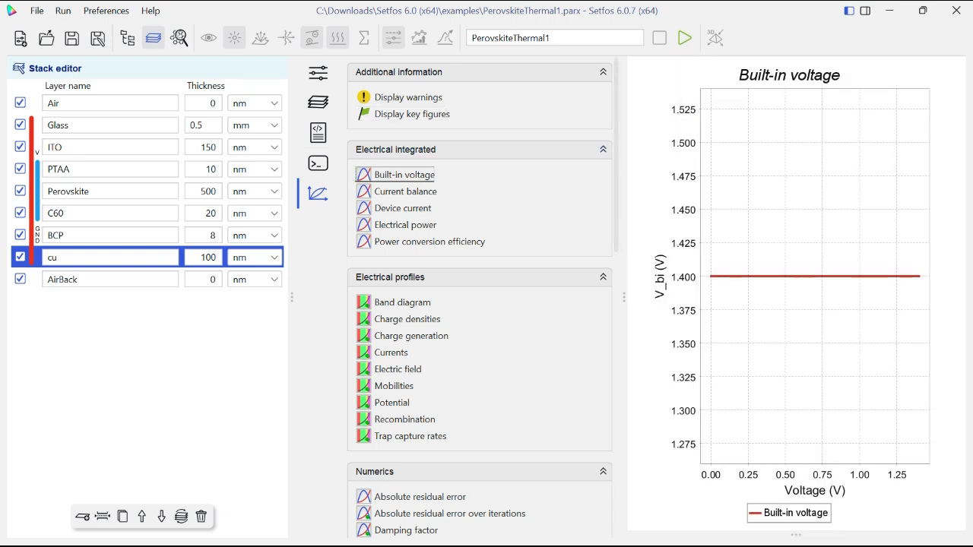
pyautogui.moveTo(625, 298); pyautogui.dragTo(513, 297)
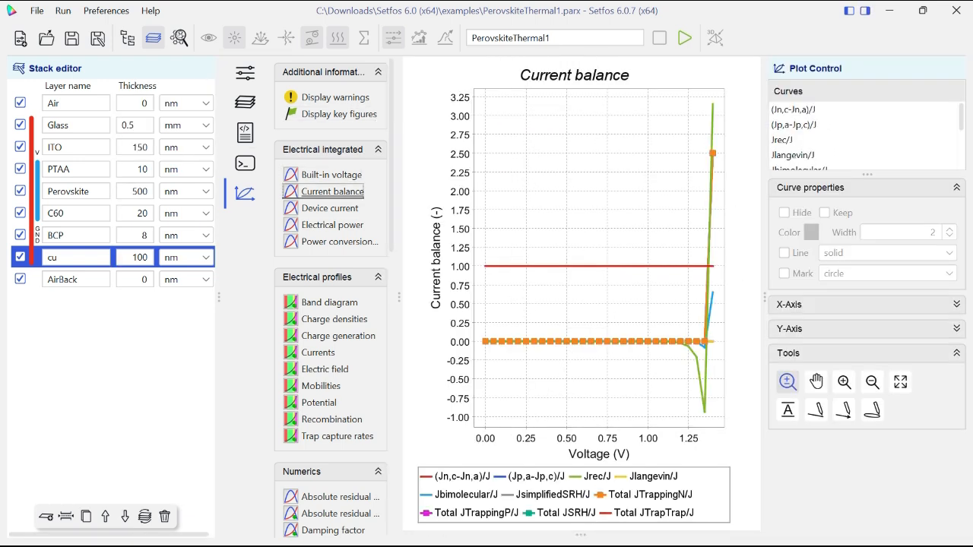
pyautogui.click(329, 208)
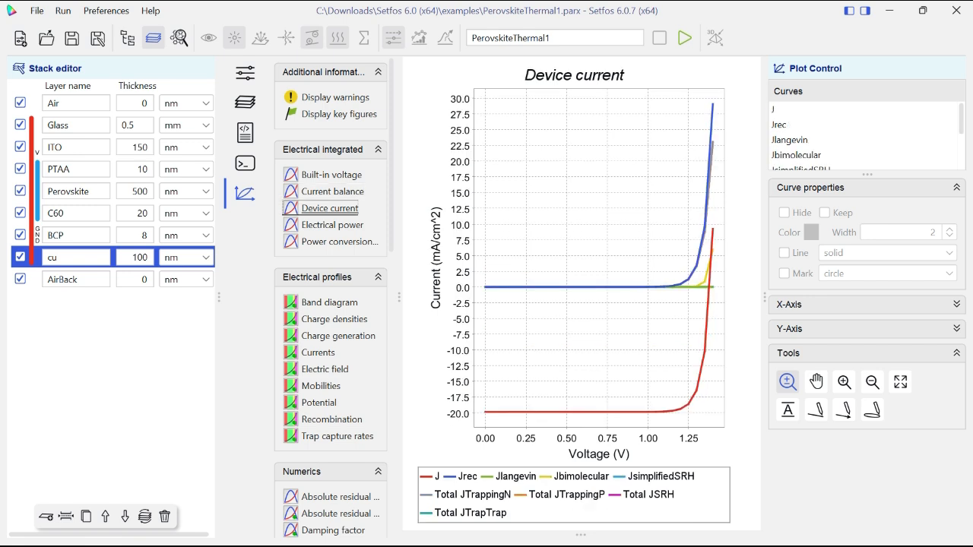
pyautogui.scroll(-1, 865, 137)
pyautogui.scroll(1, 865, 137)
pyautogui.click(791, 109)
pyautogui.click(791, 125)
pyautogui.click(791, 140)
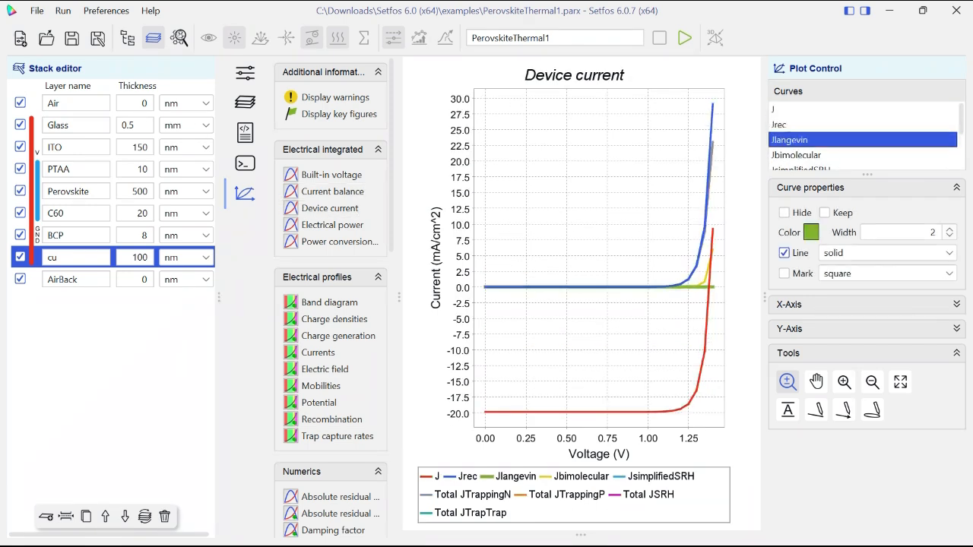
# - View the electrical power and power conversion efficiency over voltage, and collapse the electrical integrated and additional information groups
pyautogui.click(332, 225)
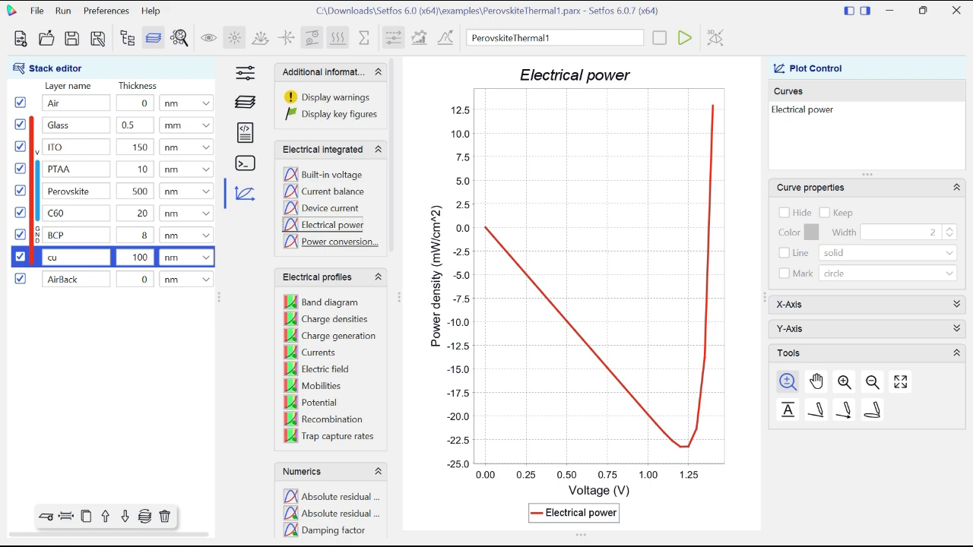
pyautogui.click(339, 242)
pyautogui.click(334, 149)
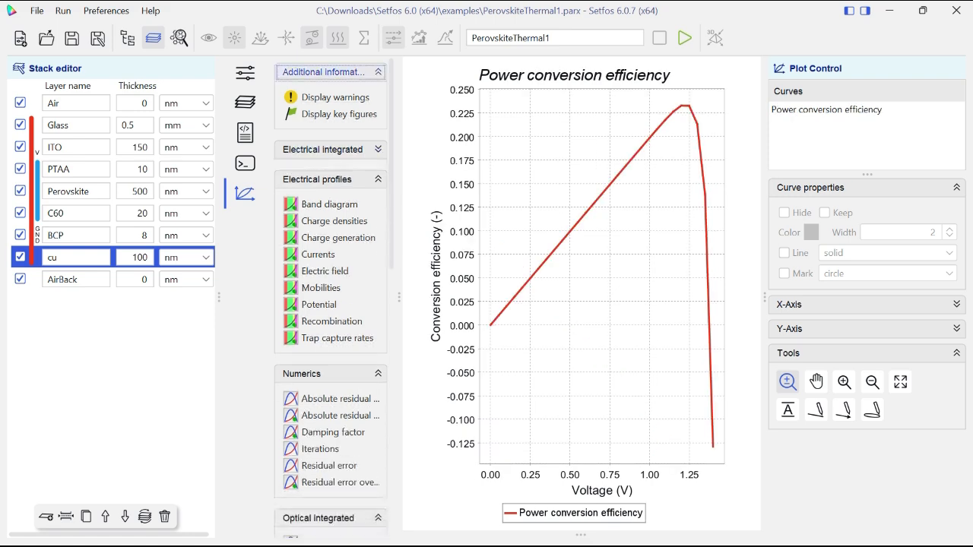
pyautogui.click(330, 72)
# - Examine the band diagram as LUMO, HOMO, EFn and EFp colour maps and as combined curves
pyautogui.click(328, 157)
pyautogui.click(419, 153)
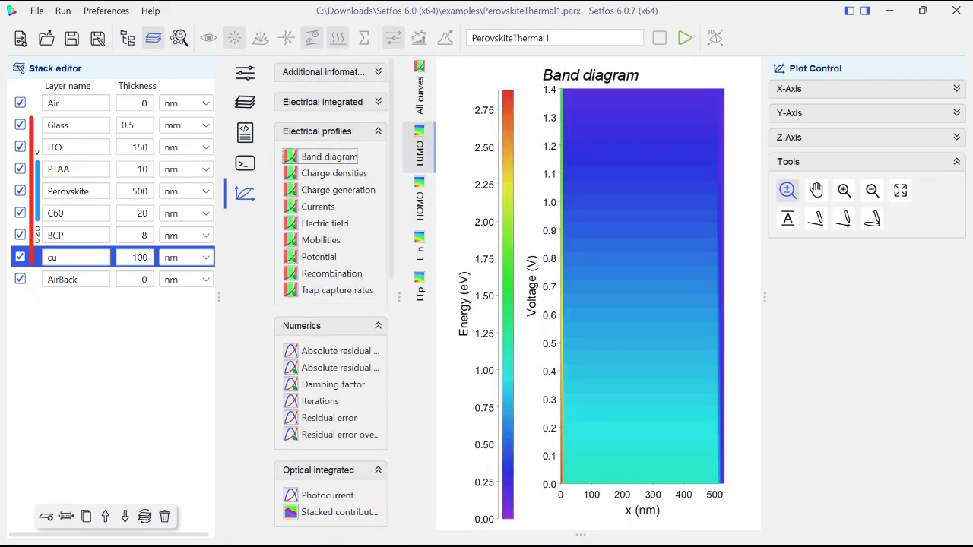
pyautogui.click(419, 203)
pyautogui.click(419, 251)
pyautogui.click(419, 288)
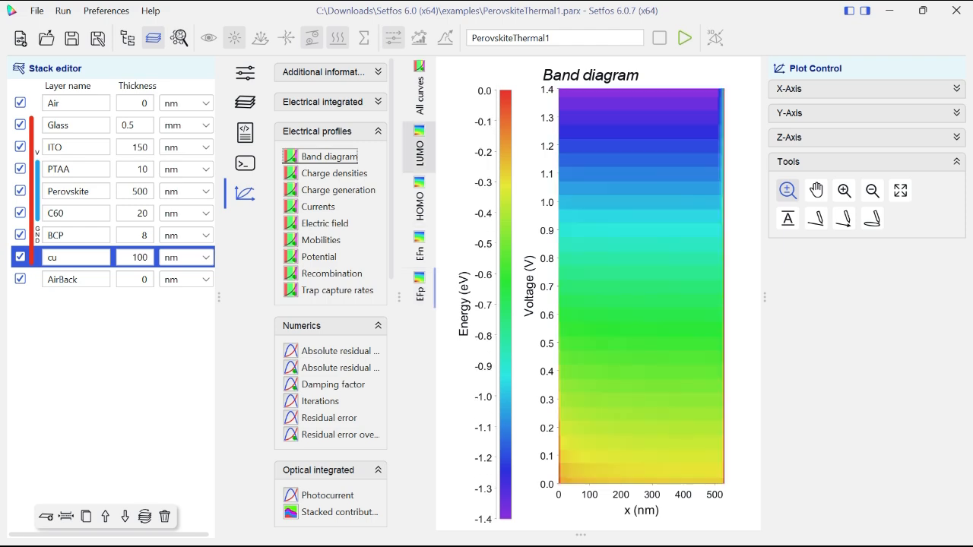
pyautogui.click(419, 90)
# - Examine the profiles of charge densities, charge generation, electric field, mobilities, potential, recombination and trap capture rates
pyautogui.click(334, 174)
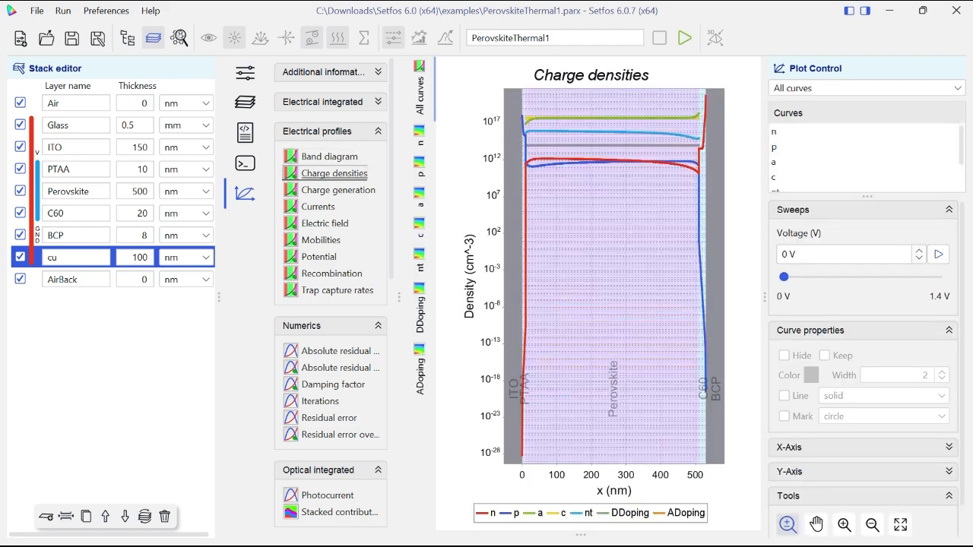
pyautogui.click(339, 190)
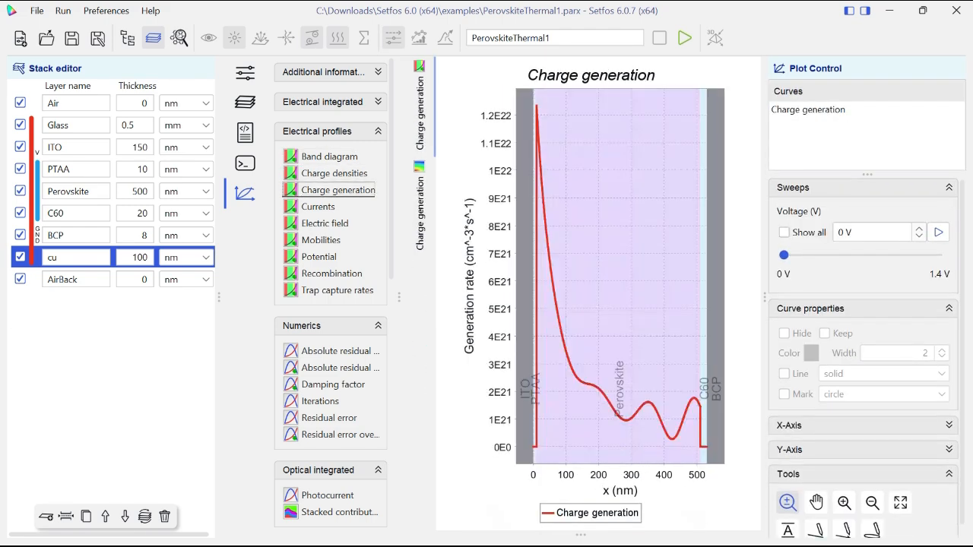
pyautogui.click(324, 223)
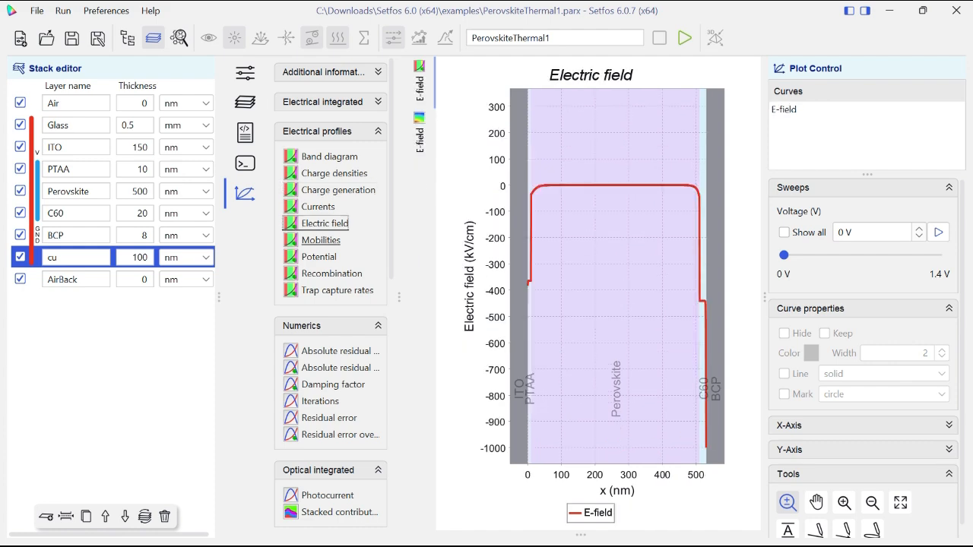
pyautogui.click(321, 240)
pyautogui.click(319, 257)
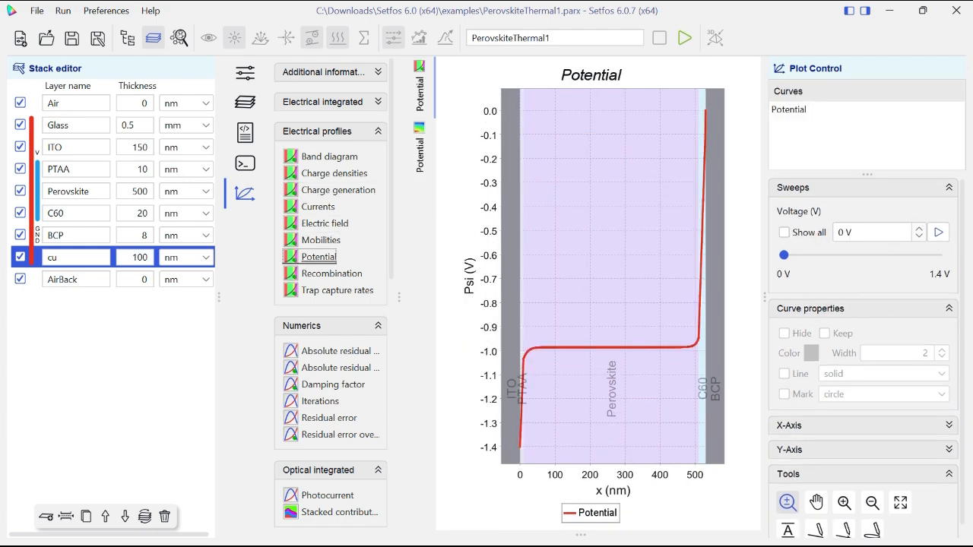
pyautogui.click(331, 274)
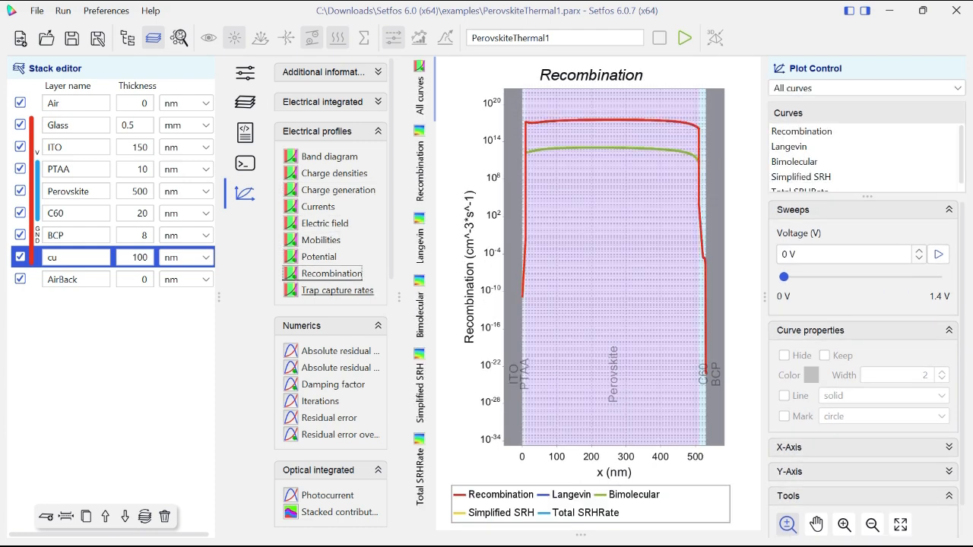
pyautogui.click(337, 290)
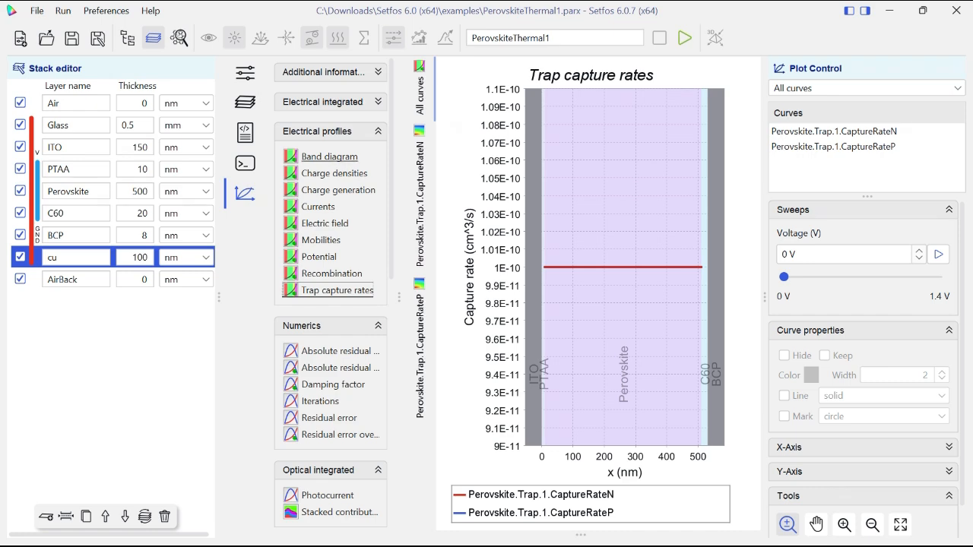
# - Inspect the numerics plots for absolute residual error, damping factor, iterations and residual error, including the errors over iterations
pyautogui.click(332, 131)
pyautogui.click(340, 186)
pyautogui.click(340, 203)
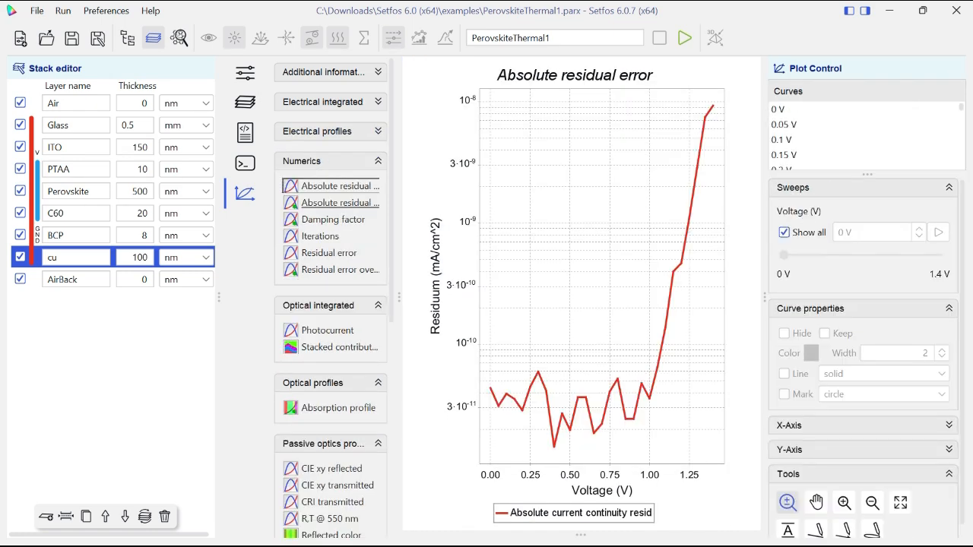
pyautogui.click(333, 220)
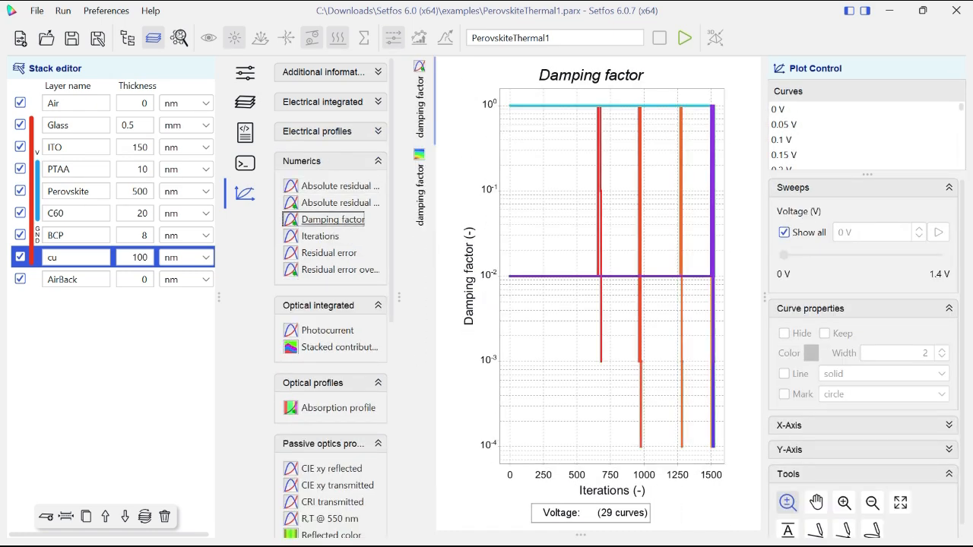
pyautogui.click(320, 236)
pyautogui.click(329, 253)
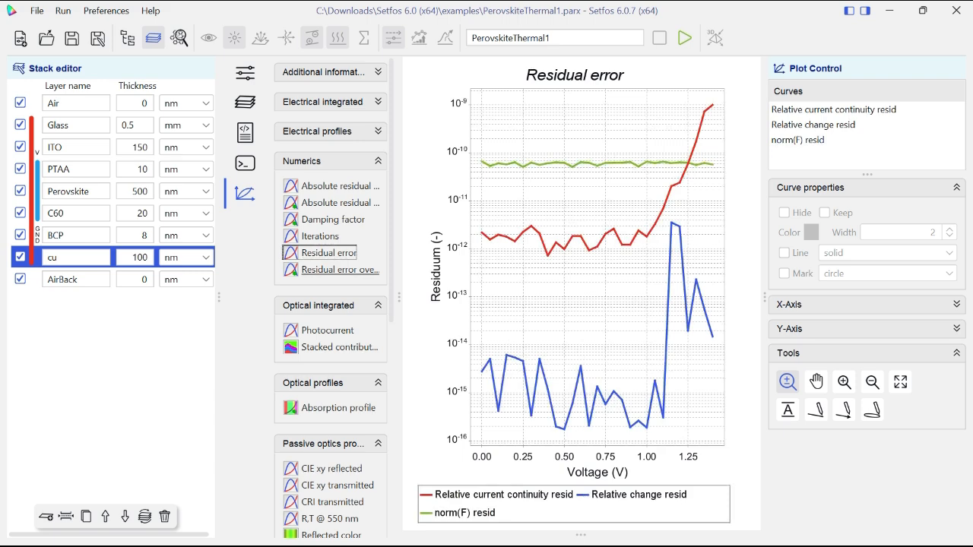
pyautogui.click(340, 270)
# - View the integrated optical results: the photocurrent per layer and the stacked photocurrent contributions
pyautogui.click(332, 161)
pyautogui.click(328, 215)
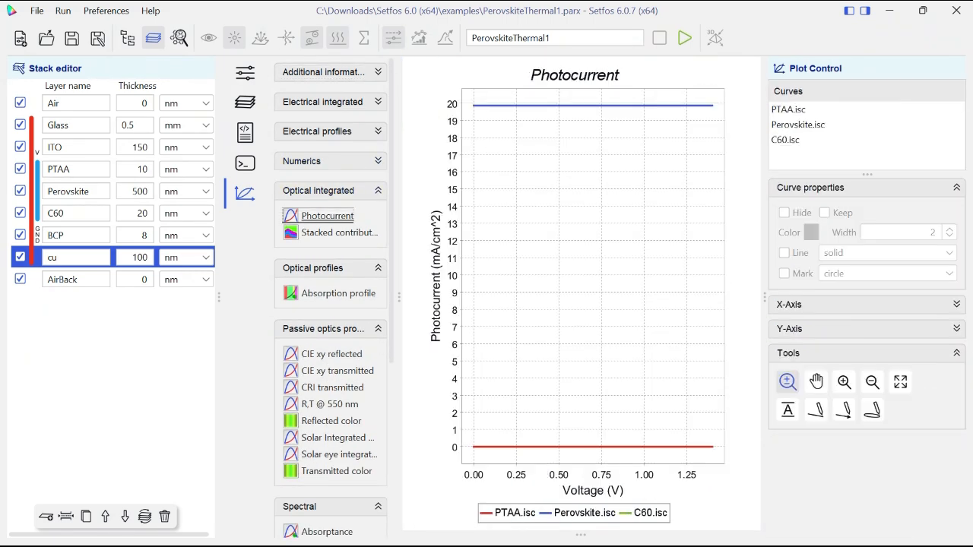
pyautogui.click(339, 233)
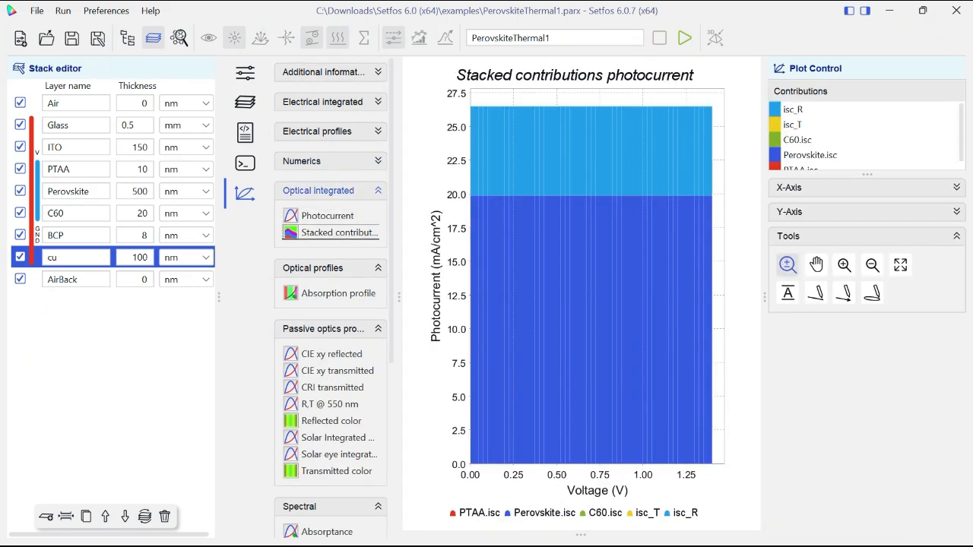
# - View the optical absorption profile across the layers as a curve and as a colour map over voltage
pyautogui.click(318, 191)
pyautogui.click(338, 246)
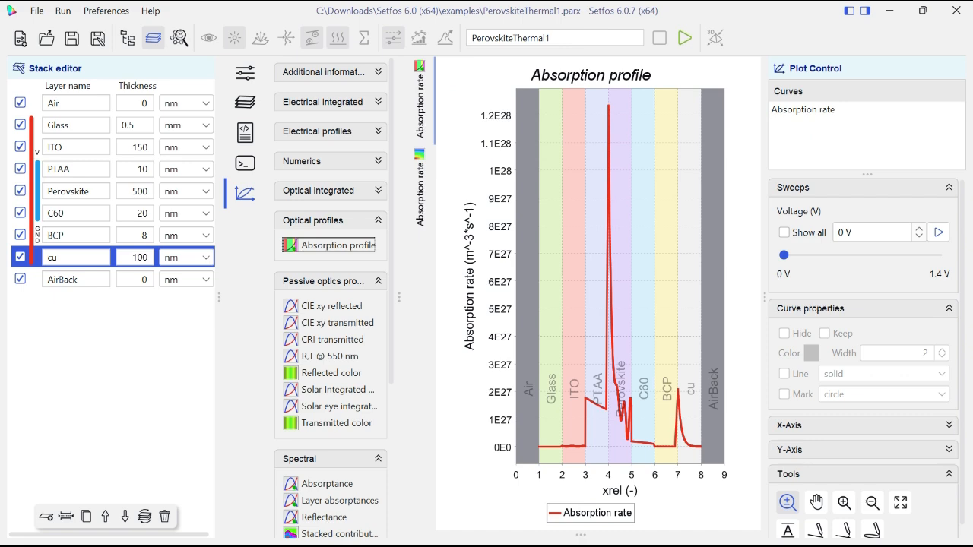
pyautogui.click(420, 188)
pyautogui.click(420, 102)
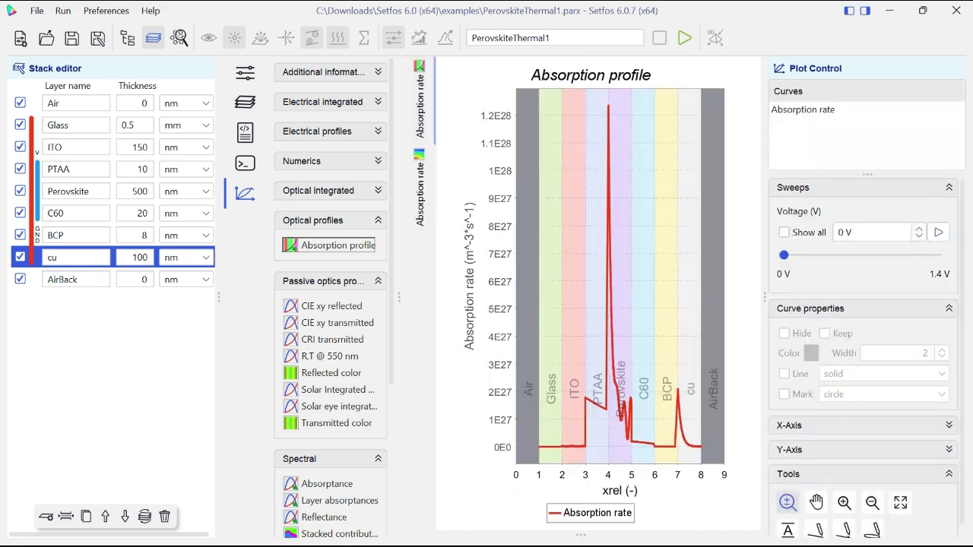
# - Examine the passive optics results: CIE xy and CRI values, R,T @ 550 nm, reflected and transmitted colors, and the solar-integrated quantities
pyautogui.click(314, 221)
pyautogui.click(332, 275)
pyautogui.click(337, 292)
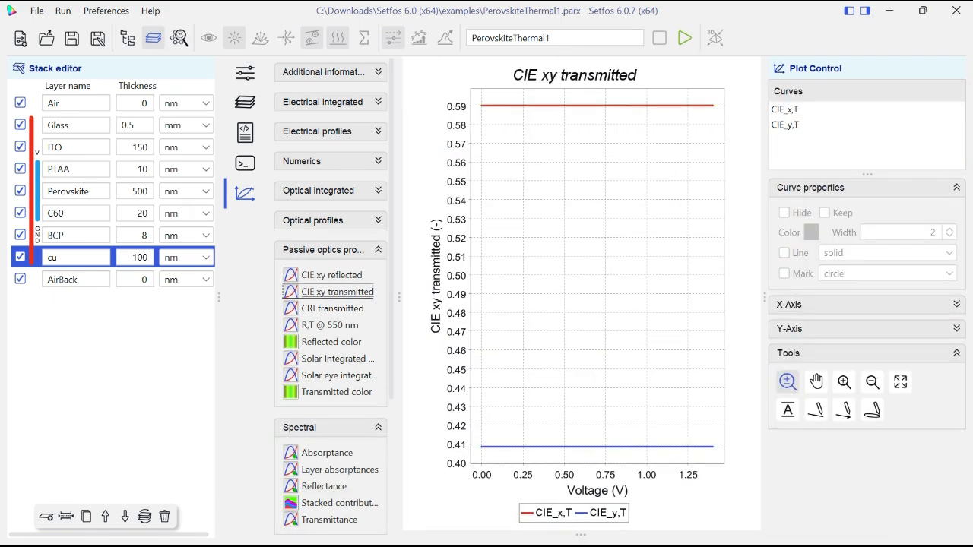
pyautogui.click(333, 307)
pyautogui.click(329, 325)
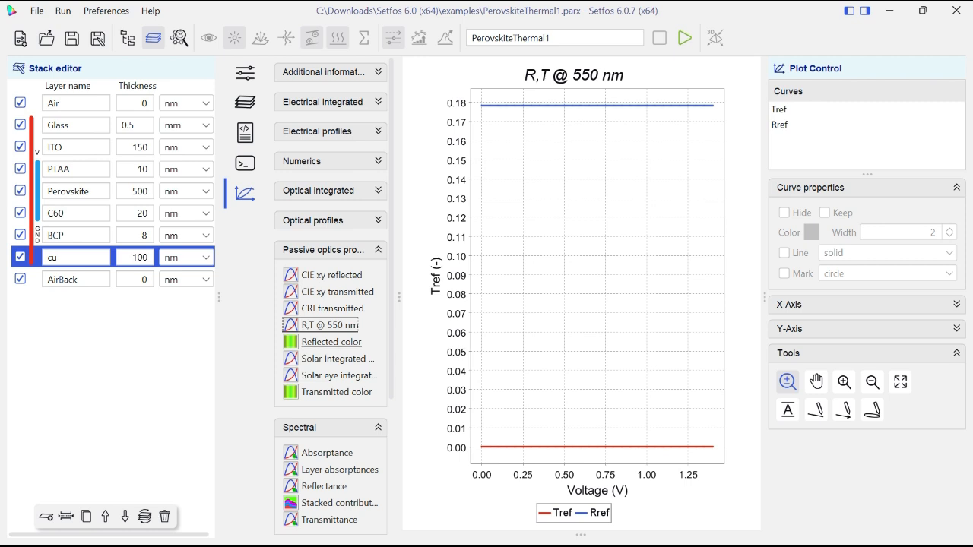
pyautogui.click(331, 342)
pyautogui.click(338, 359)
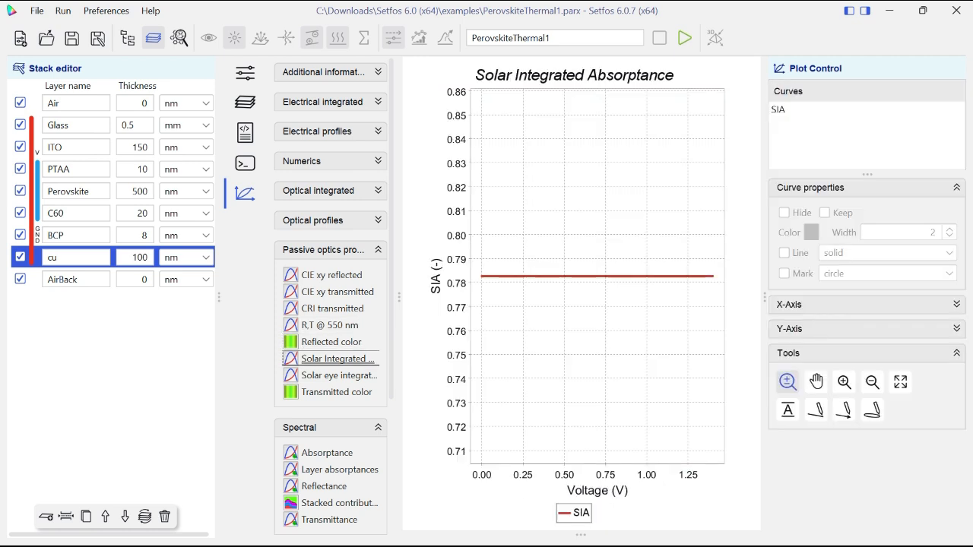
pyautogui.click(339, 376)
pyautogui.click(336, 392)
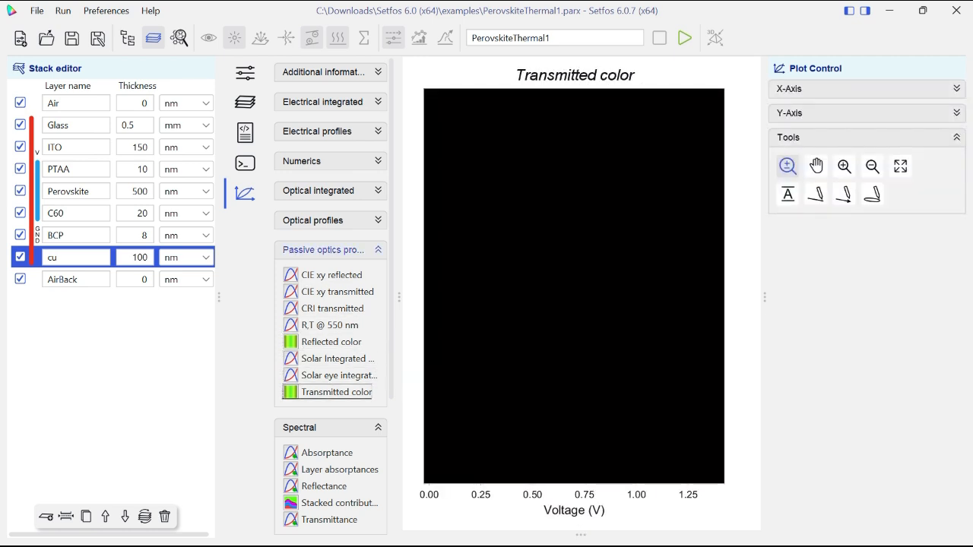
# - Examine the spectral absorptance as A, A.s and A.p colour maps and as combined curves over wavelength
pyautogui.click(378, 250)
pyautogui.click(327, 305)
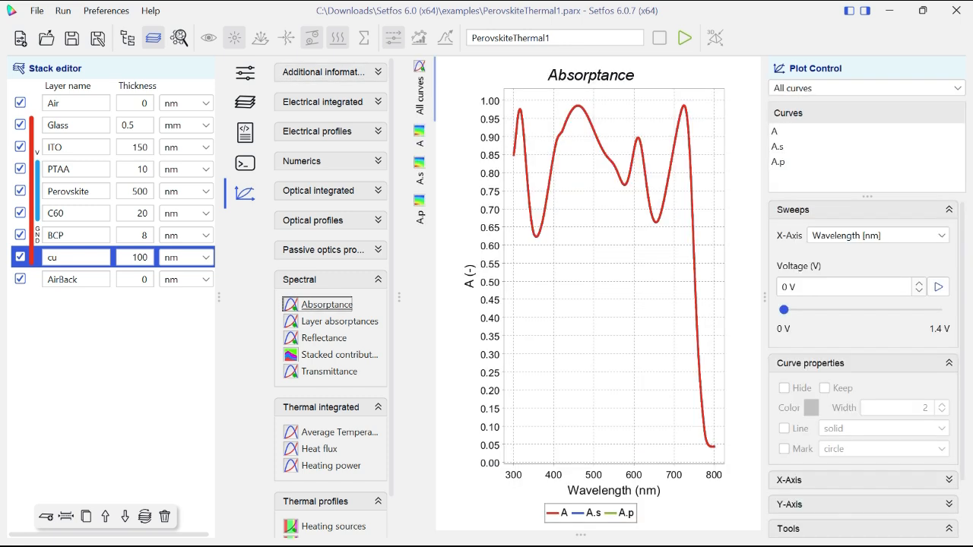
pyautogui.click(420, 138)
pyautogui.click(419, 171)
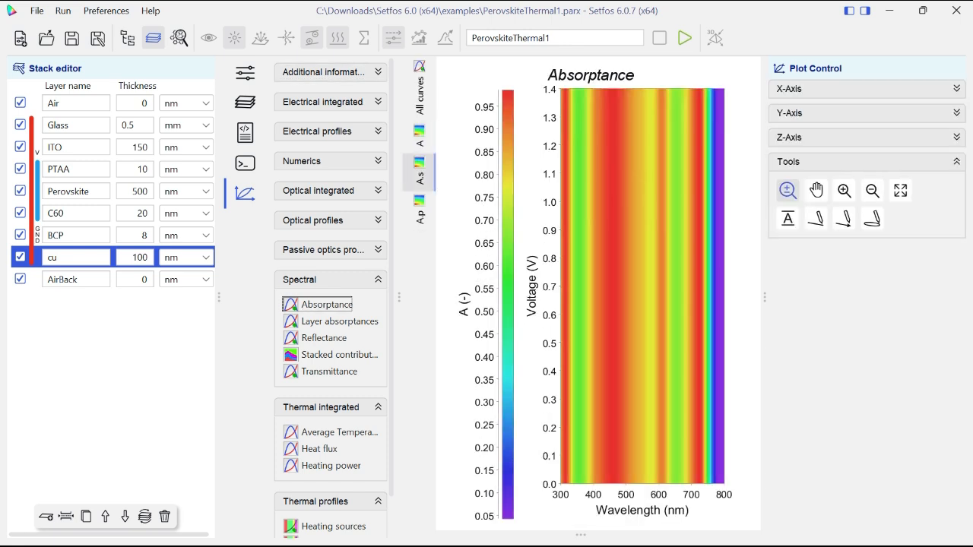
pyautogui.click(420, 211)
pyautogui.click(419, 88)
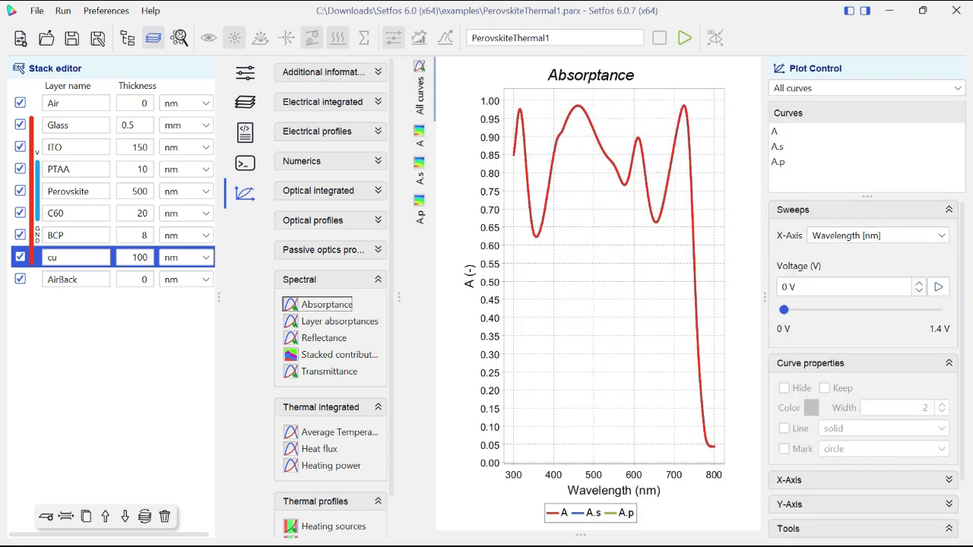
# - Display the layer absorptances over wavelength and play the plot through the voltage sweep
pyautogui.click(340, 321)
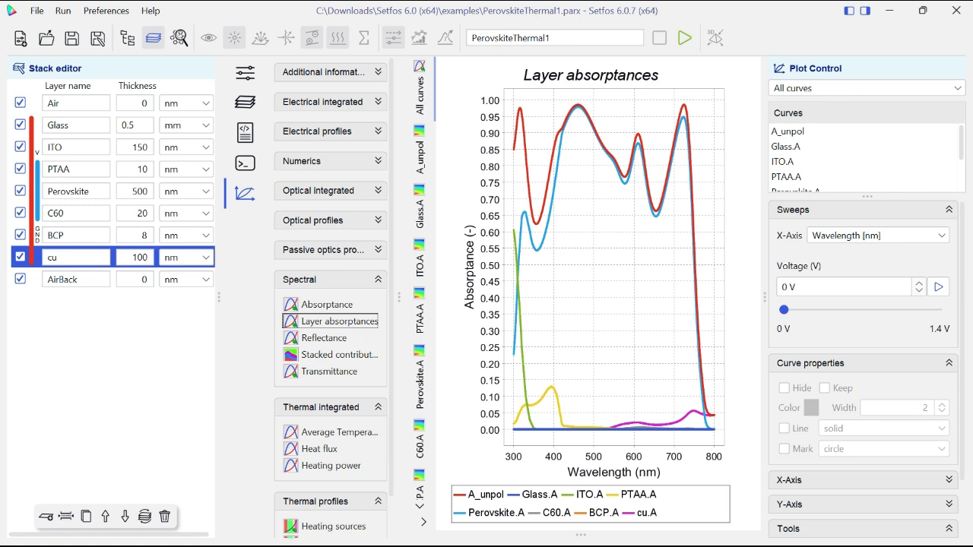
pyautogui.click(938, 287)
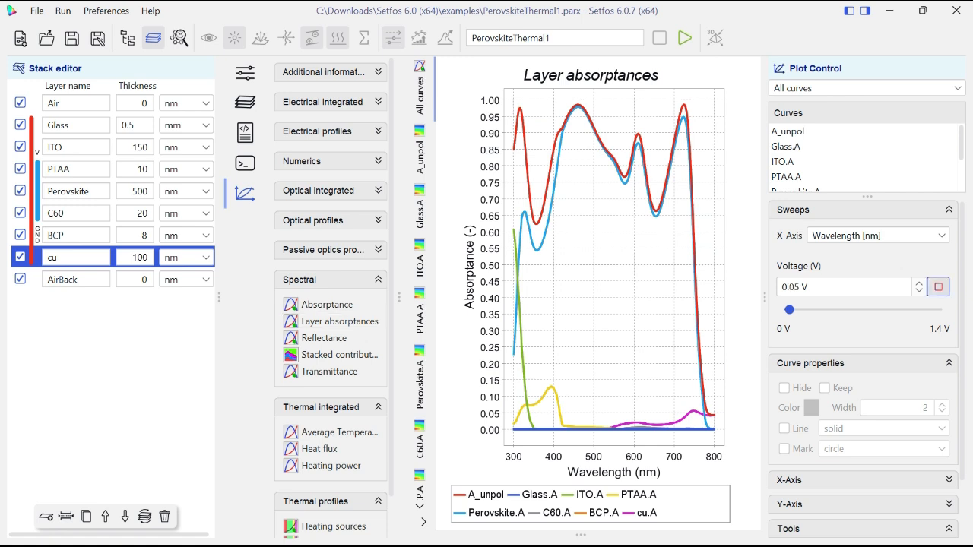
# - Look through the image and data export options available for the layer absorptances plot
pyautogui.rightClick(597, 232)
pyautogui.moveTo(661, 354)
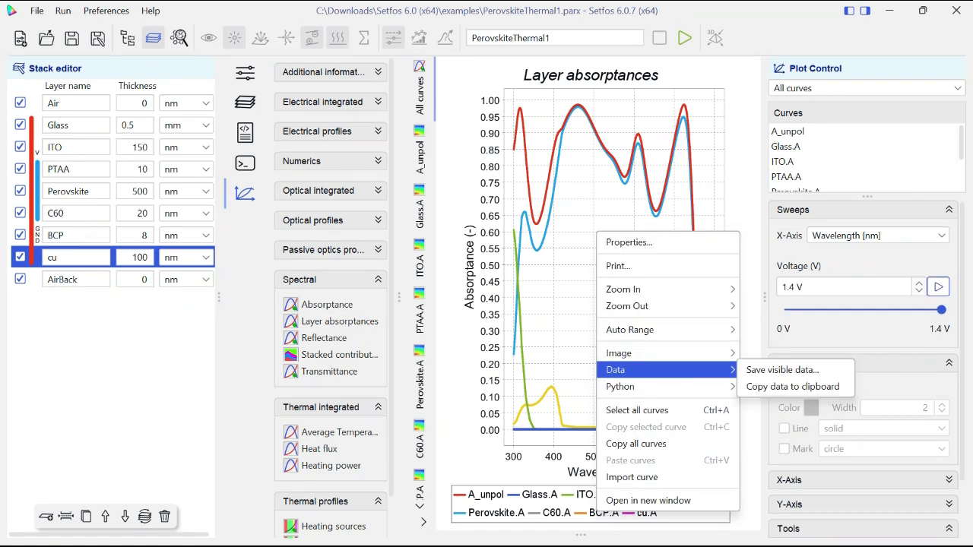
pyautogui.moveTo(638, 306)
pyautogui.press('Escape')
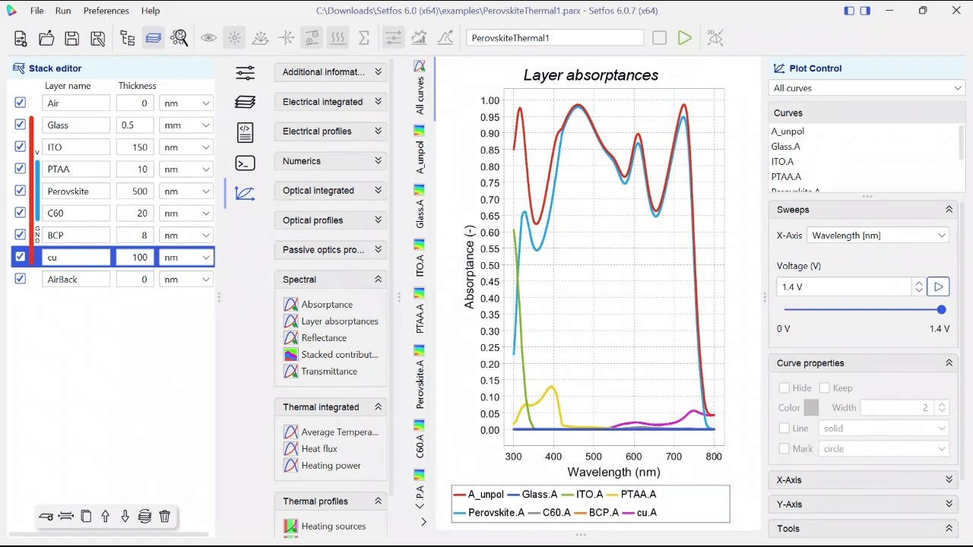
# - View the layer absorptances against voltage and switch the X-axis back to wavelength
pyautogui.click(878, 235)
pyautogui.click(834, 252)
pyautogui.click(878, 236)
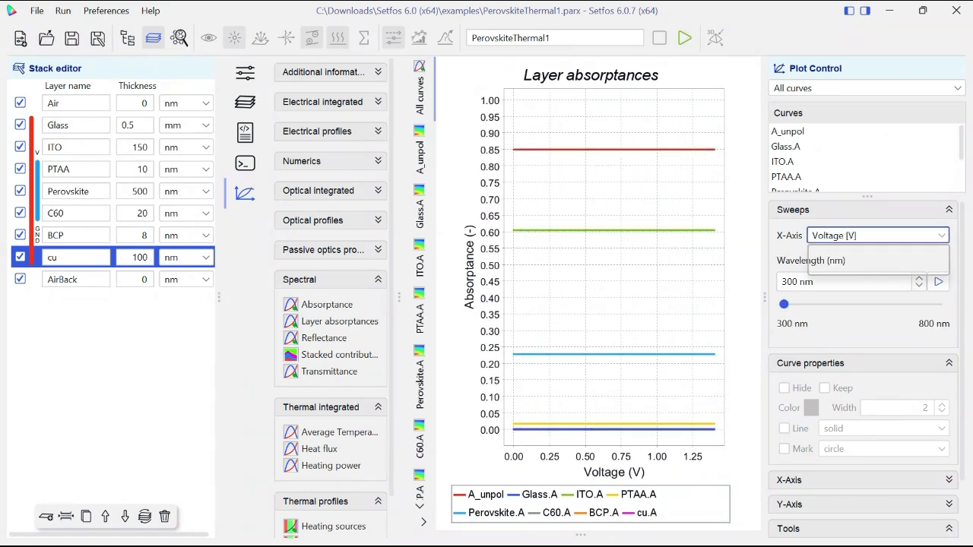
pyautogui.click(846, 267)
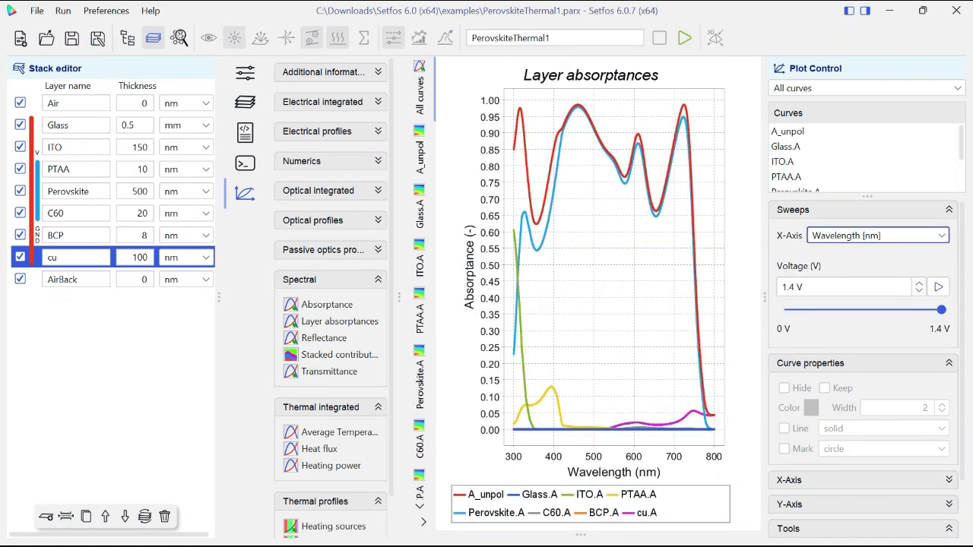
# - Examine the spectral reflectance, the stacked contributions and the transmittance over wavelength
pyautogui.click(324, 337)
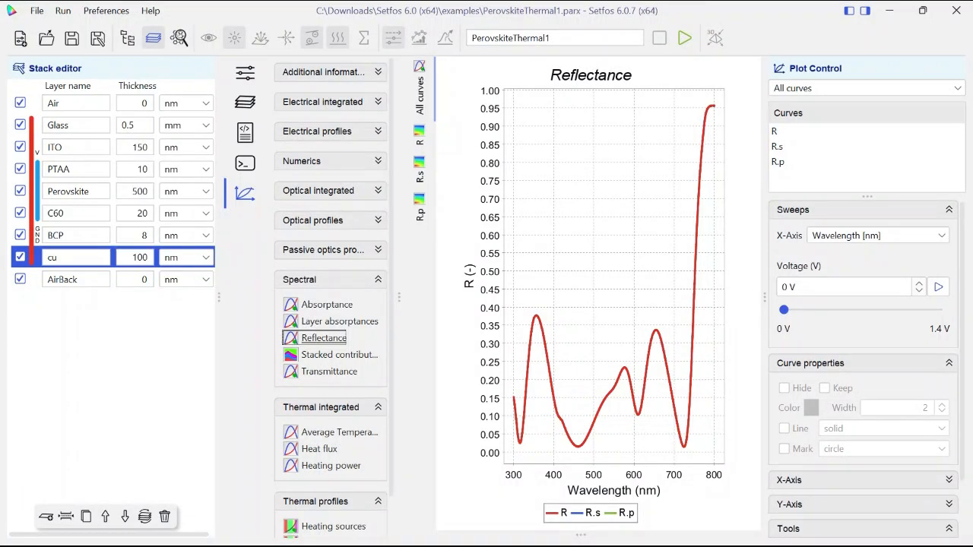
pyautogui.click(339, 355)
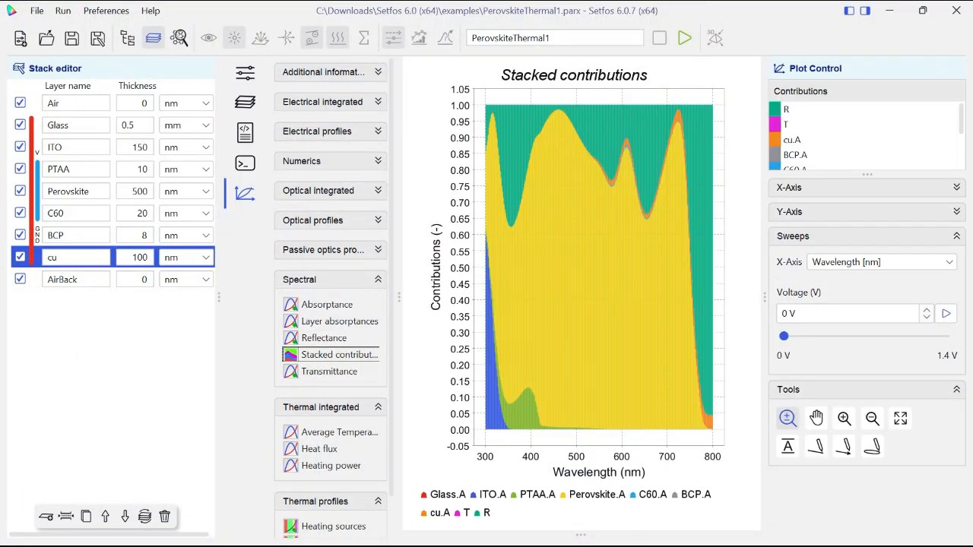
pyautogui.click(329, 371)
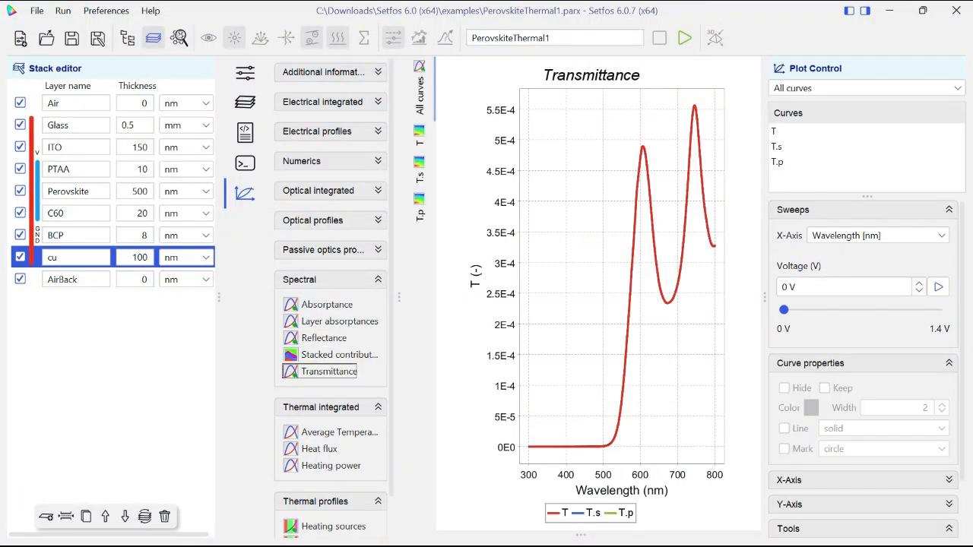
# - View the average temperature over voltage and inspect the total, top and bottom heat flux curves
pyautogui.click(300, 279)
pyautogui.click(342, 334)
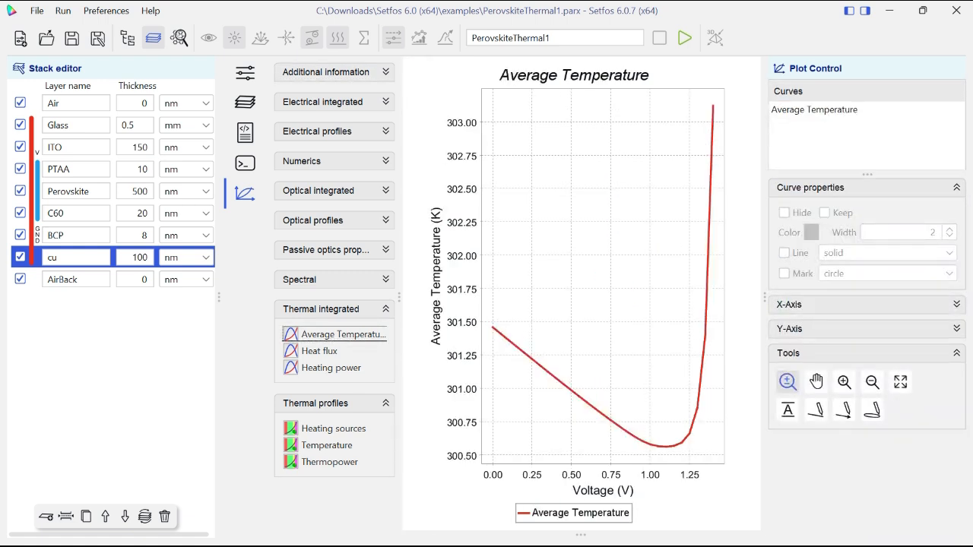
pyautogui.click(319, 351)
pyautogui.click(800, 109)
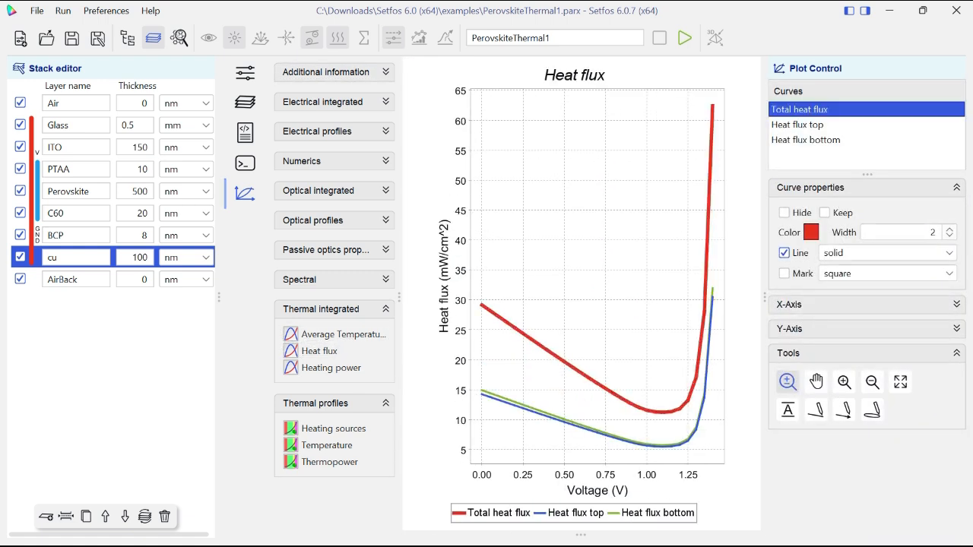
pyautogui.click(797, 124)
pyautogui.click(806, 140)
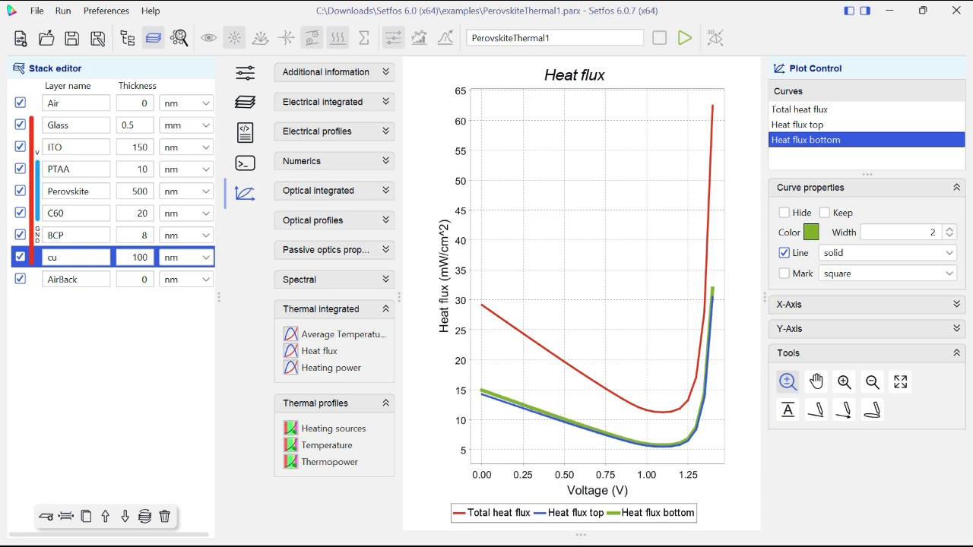
# - Display the heating power over voltage and highlight the total, Thomson-Peltier and recombination heating curves
pyautogui.click(331, 368)
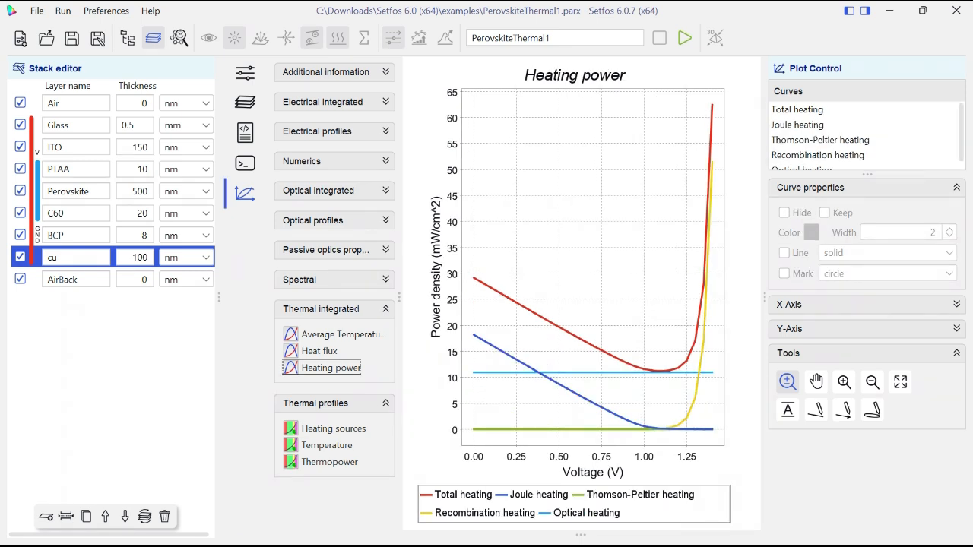
pyautogui.click(797, 110)
pyautogui.click(820, 140)
pyautogui.click(818, 155)
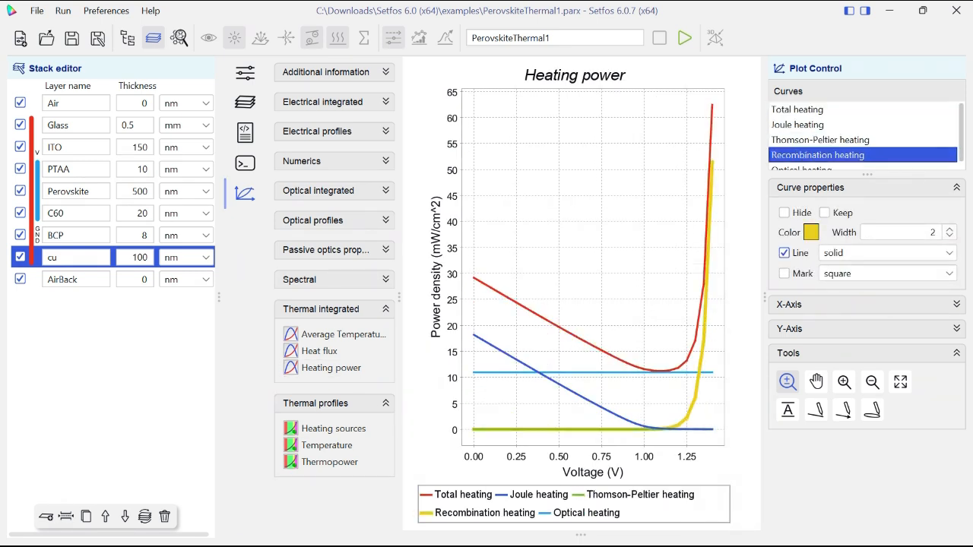
pyautogui.scroll(-1, 863, 137)
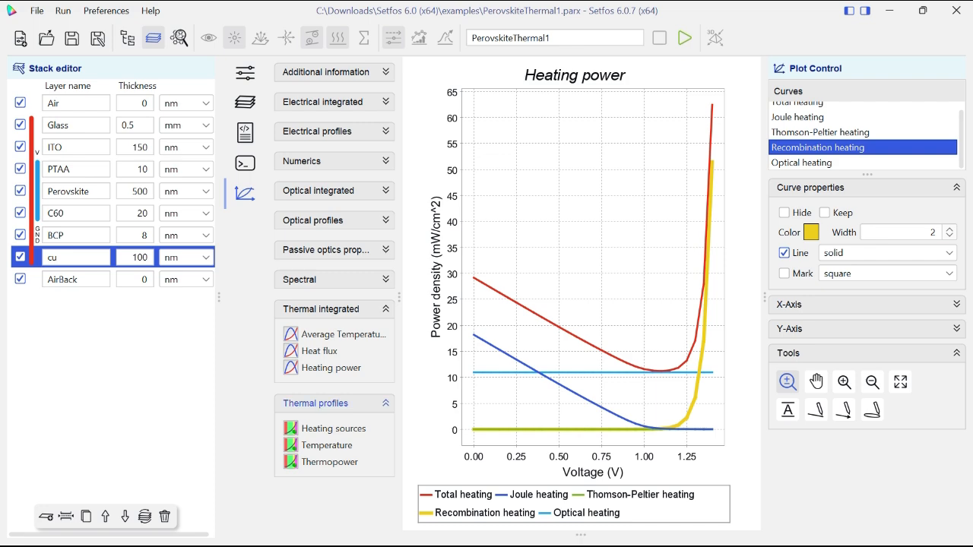
# - View the heating sources profile and the temperature profile, the latter as a colour map over voltage and as a curve
pyautogui.click(333, 429)
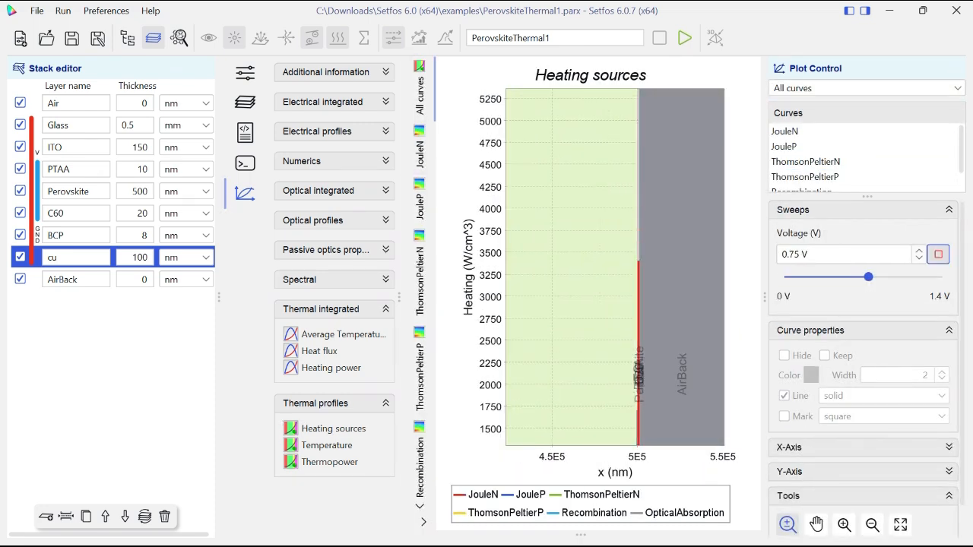
pyautogui.click(327, 445)
pyautogui.click(419, 174)
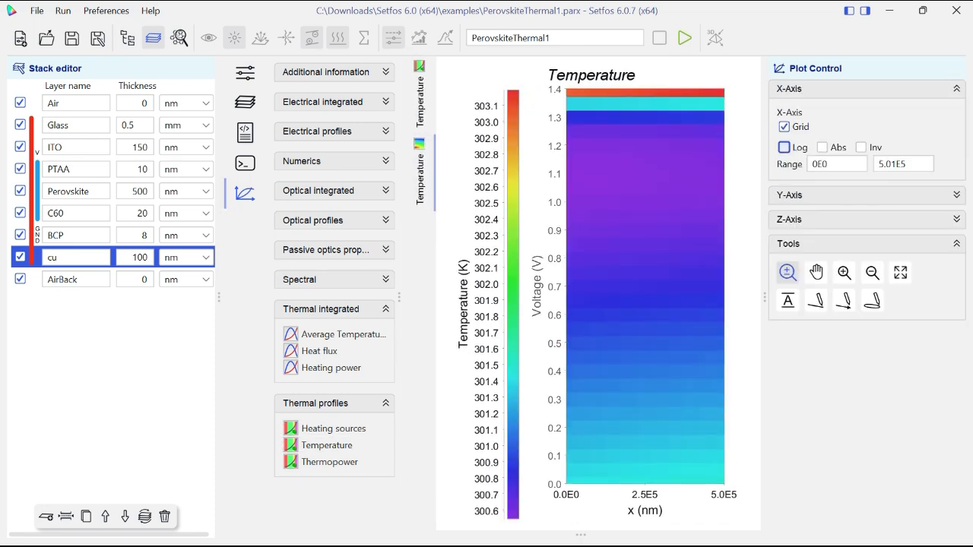
pyautogui.click(419, 96)
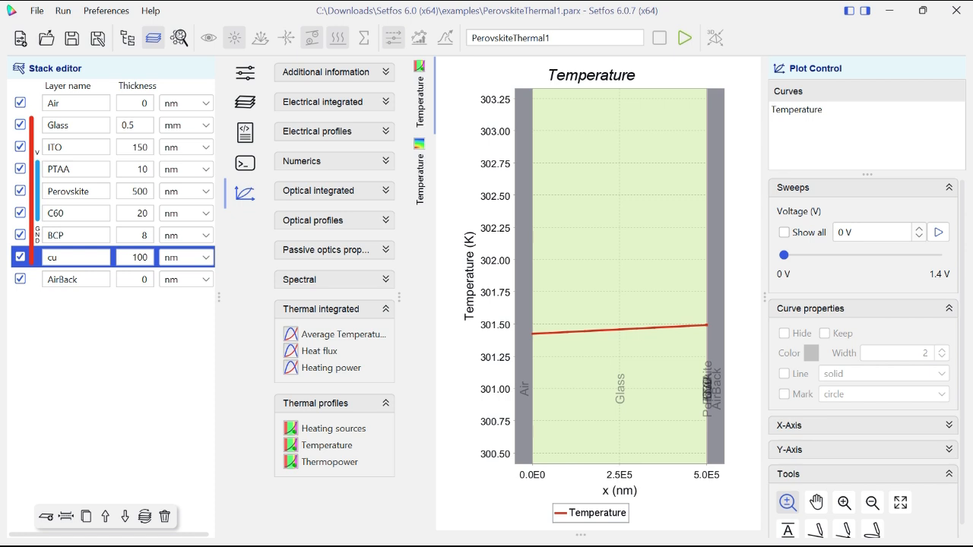
# - Show the temperature profiles for all voltages, view them in an enlarged plot, and display the thermopower profile
pyautogui.click(784, 232)
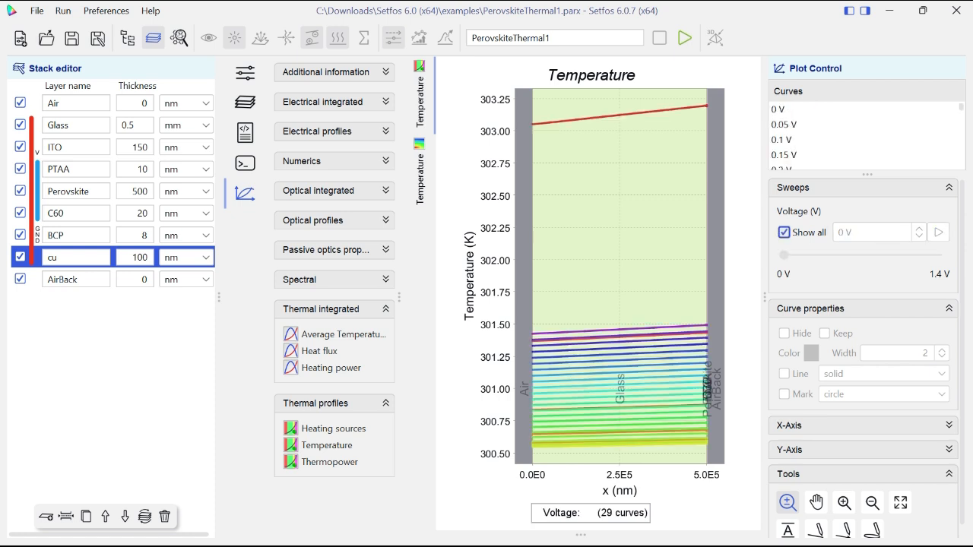
pyautogui.click(863, 449)
pyautogui.moveTo(515, 290); pyautogui.dragTo(665, 456)
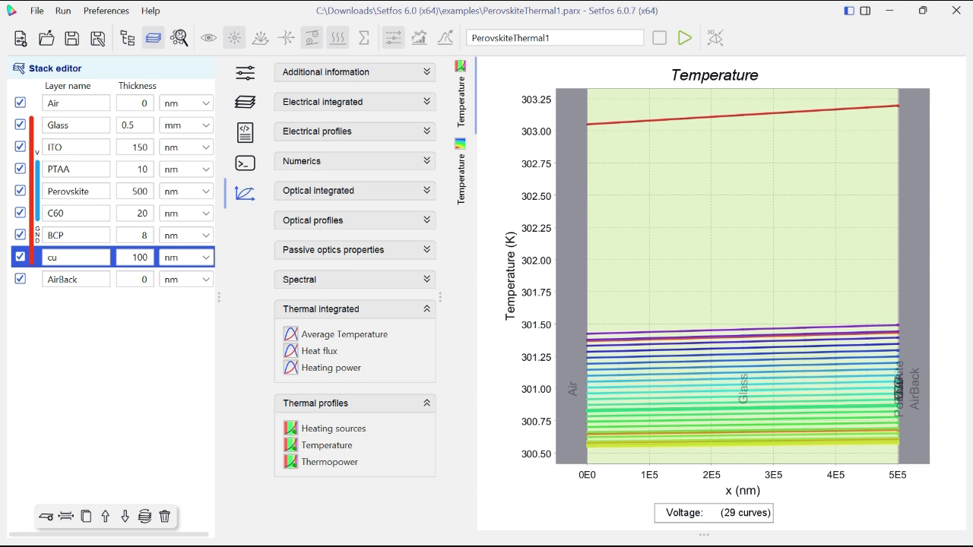
pyautogui.click(865, 10)
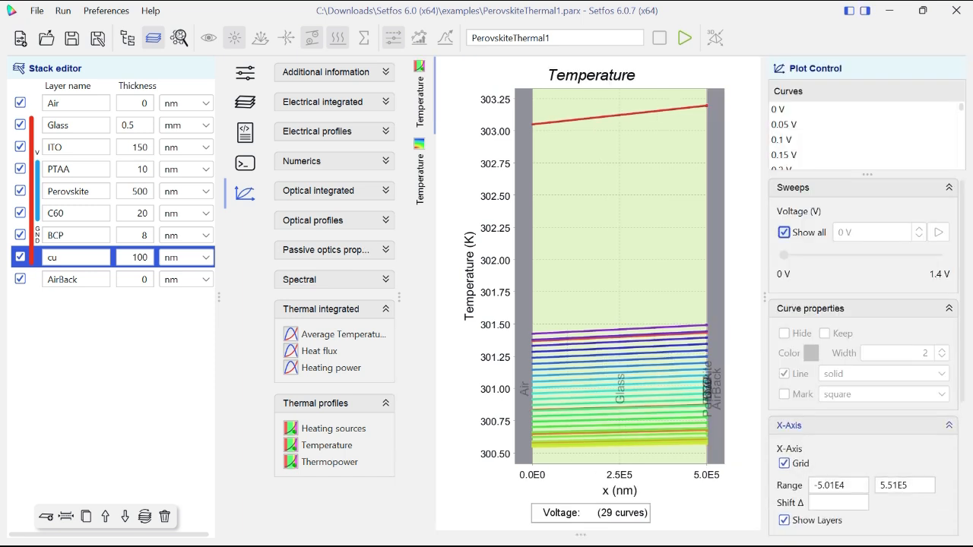
pyautogui.click(330, 462)
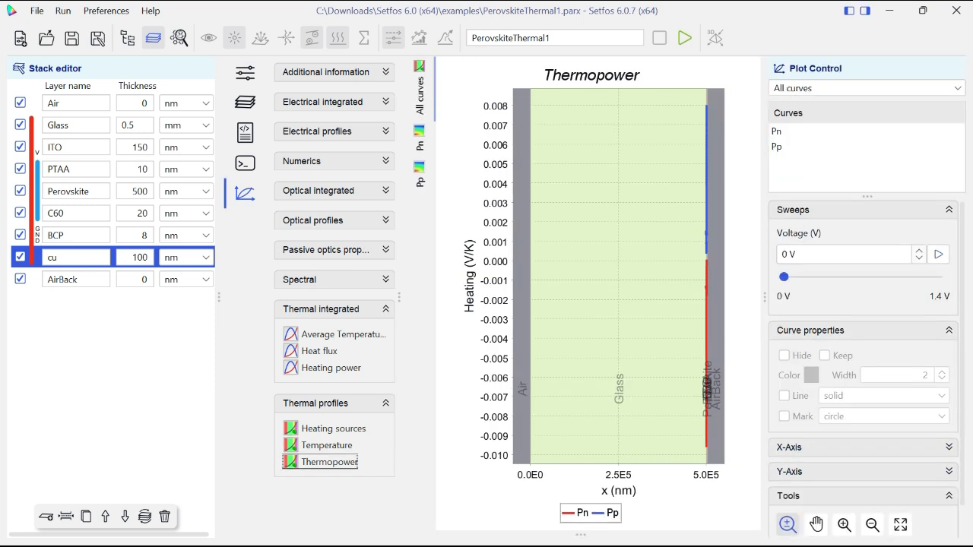